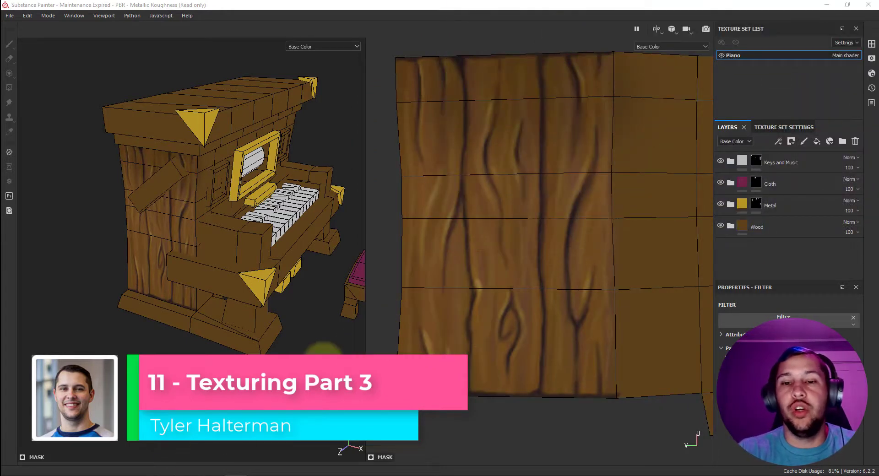
Compare the piano model with the mesh wireframe hidden and shown
alt+drag(323, 349, 186, 293)
scroll(204, 273, up, 3)
click(872, 58)
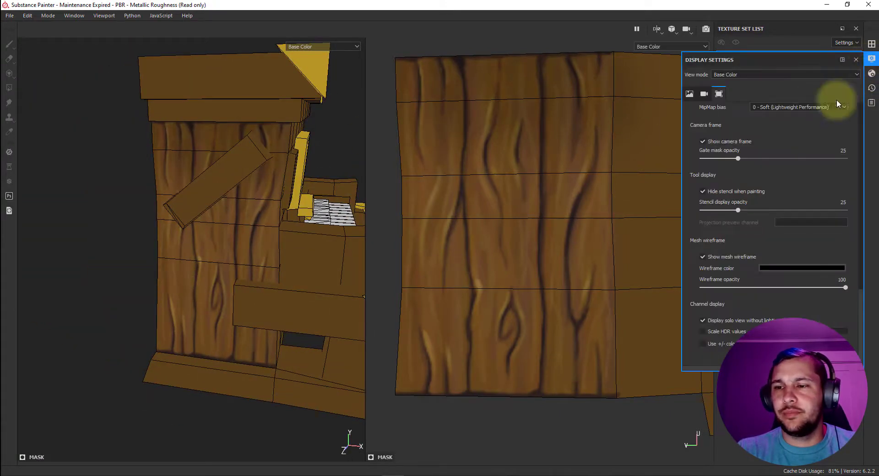
click(703, 257)
mouse_move(295, 208)
alt+mouse_down()
mouse_move(255, 213)
mouse_move(309, 215)
alt+mouse_up()
alt+drag(300, 158, 215, 182)
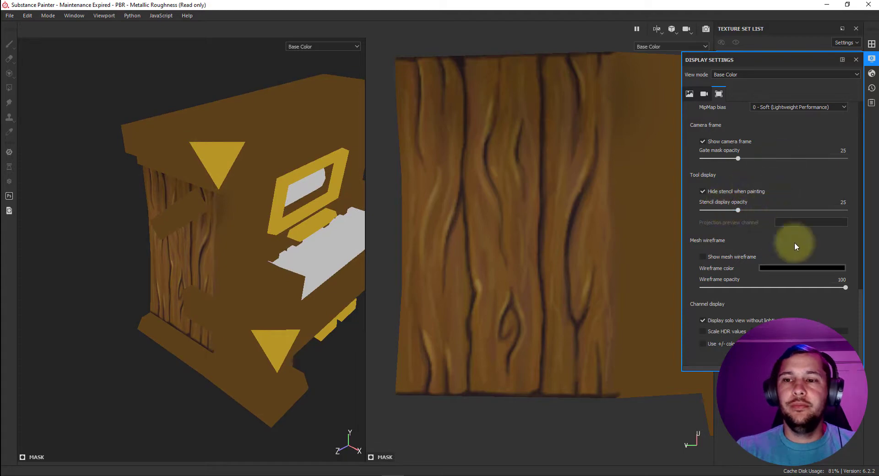
click(703, 257)
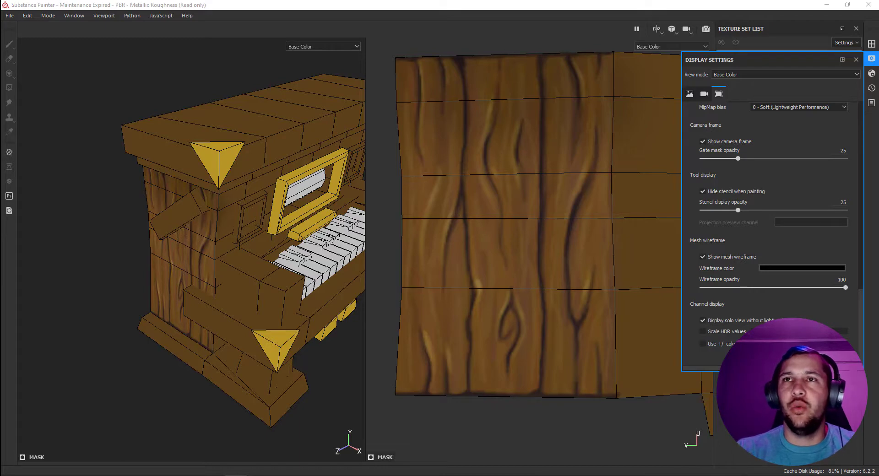
Bring up the Metal reference board and examine its painted plates, brass hinge and gold-trimmed chest
right_drag(707, 0, 766, 166)
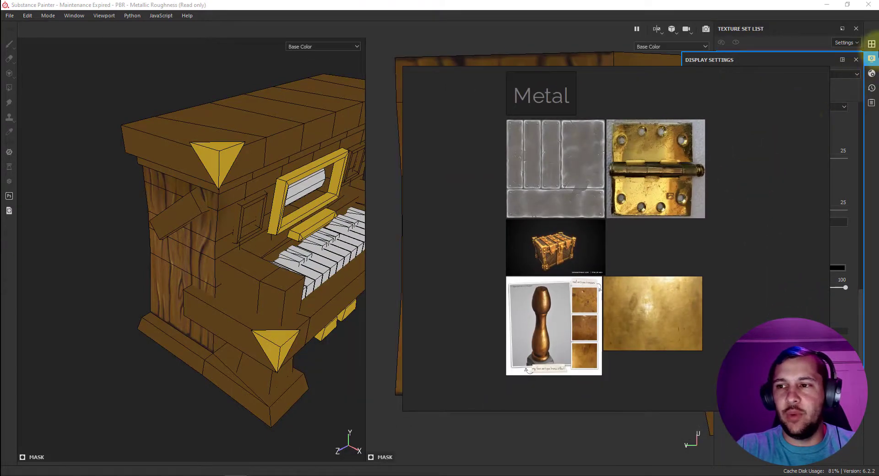
click(871, 58)
scroll(643, 164, up, 3)
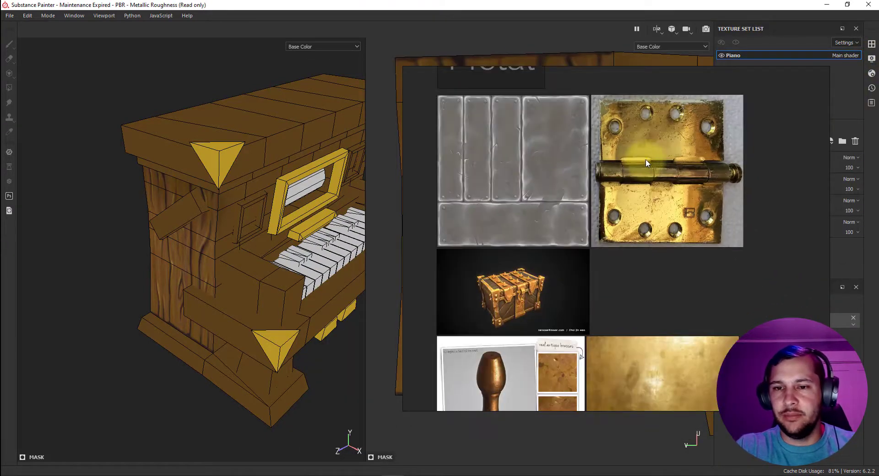
mouse_move(543, 202)
middle_down()
mouse_move(550, 188)
mouse_move(542, 187)
middle_up()
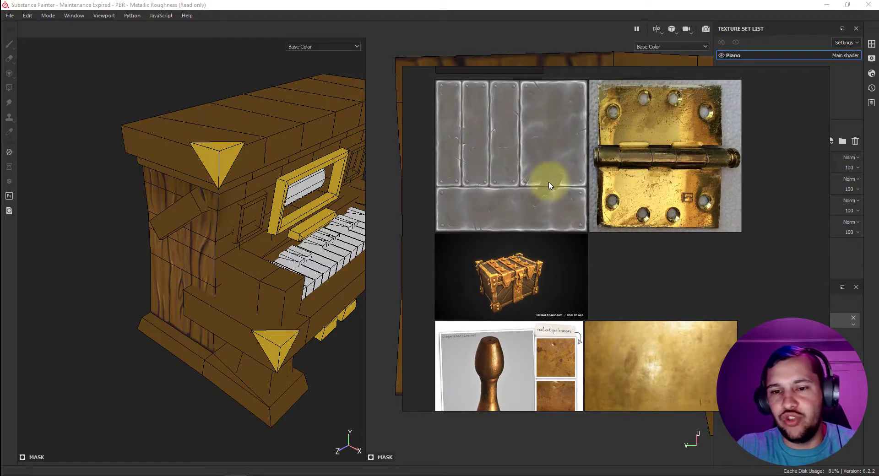
scroll(509, 271, down, 3)
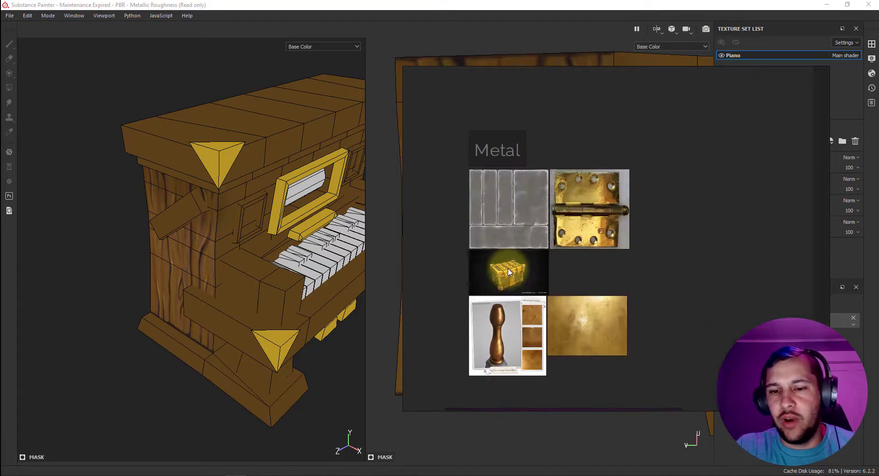
scroll(508, 271, up, 3)
scroll(511, 272, up, 2)
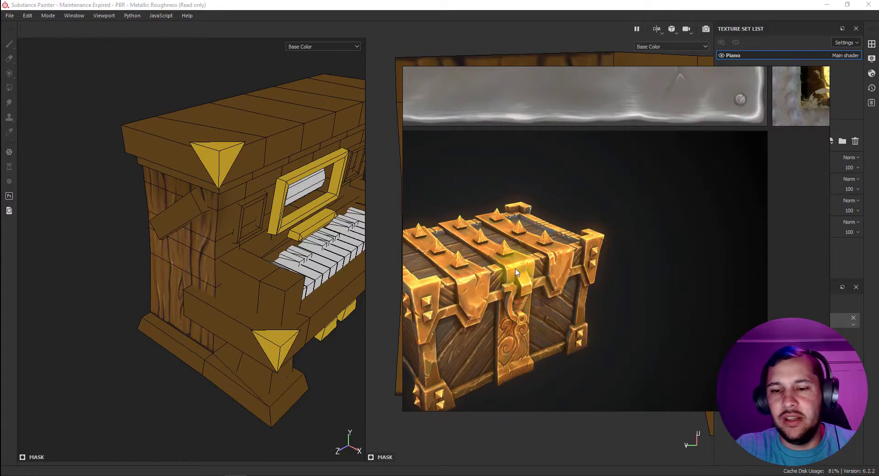
drag(508, 275, 584, 238)
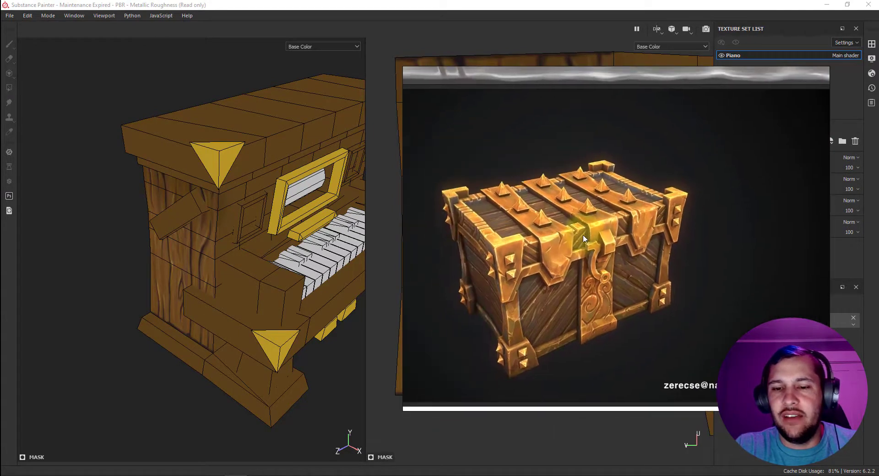
scroll(531, 297, down, 3)
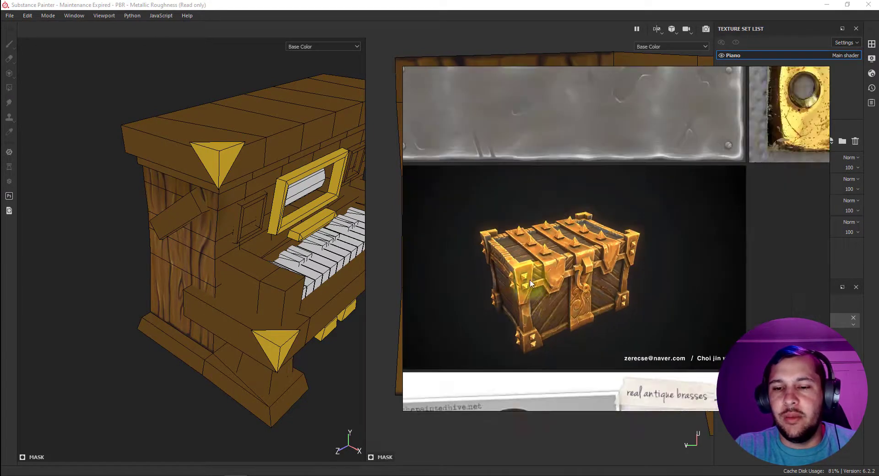
Examine the antique brass samples, the brushed brass plate and the lower half of the hinge on the reference board
scroll(613, 301, down, 3)
middle_drag(635, 337, 626, 89)
scroll(598, 231, up, 1)
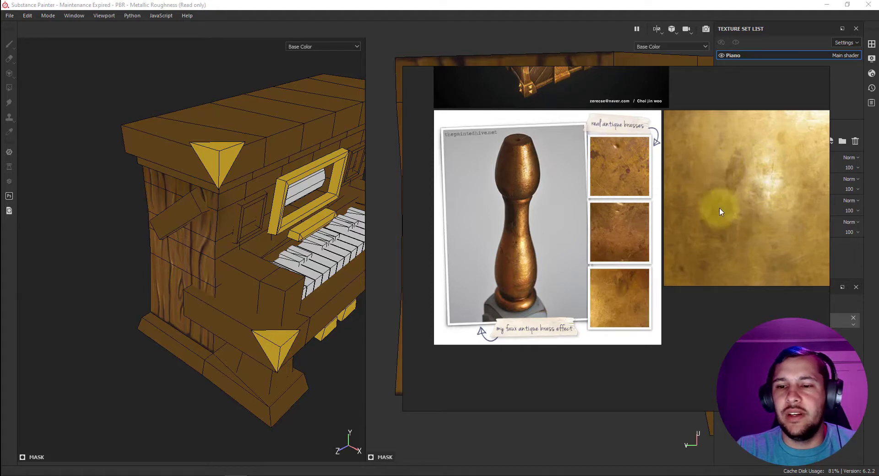
scroll(786, 201, up, 2)
scroll(776, 195, down, 4)
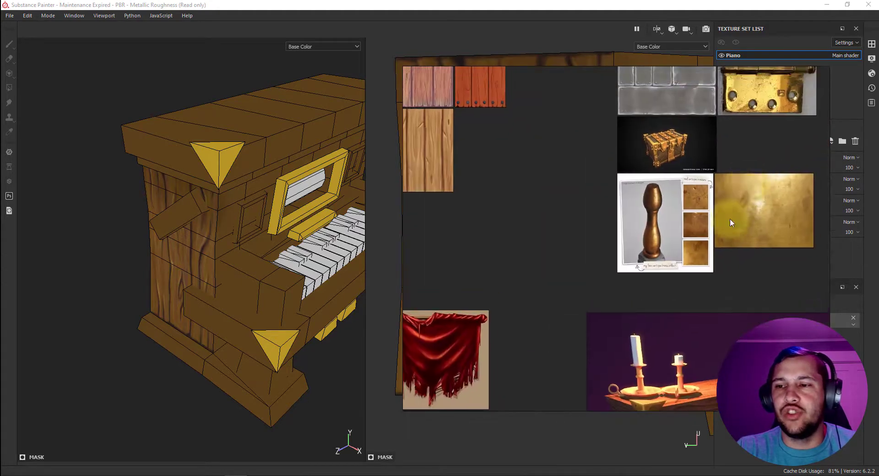
scroll(730, 218, up, 5)
middle_drag(709, 174, 659, 173)
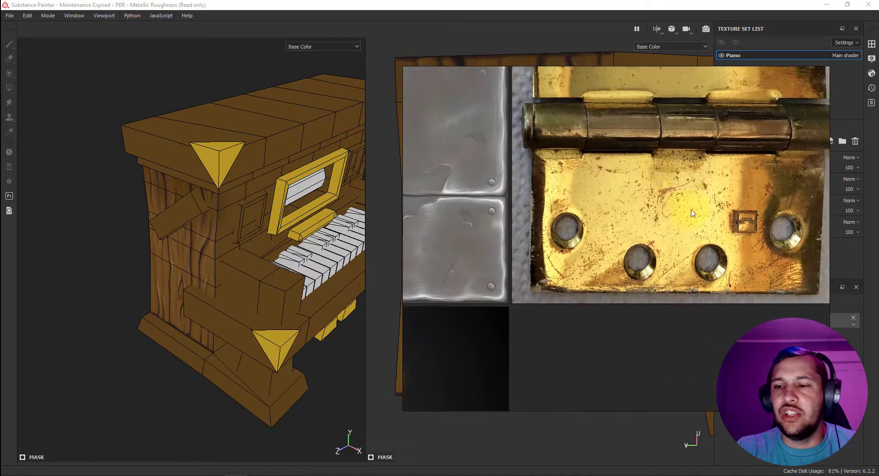
Study the edge highlights and scratches of the painted metal plates, and move the reference board away
scroll(657, 209, down, 3)
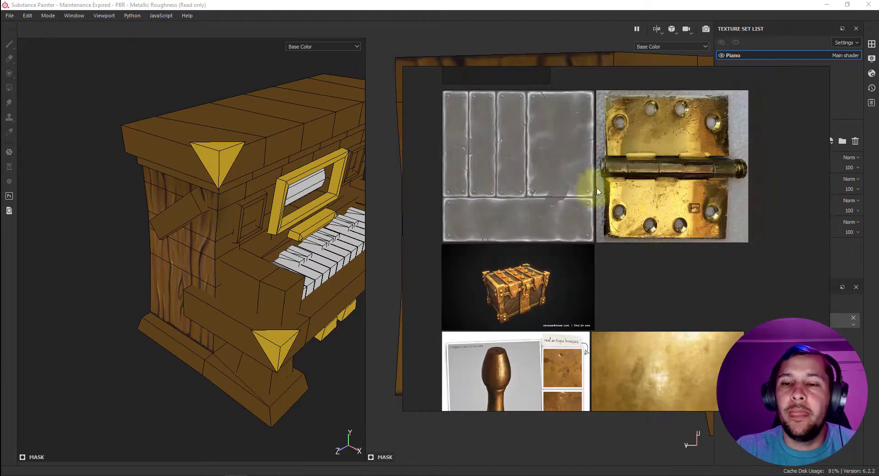
scroll(589, 186, up, 5)
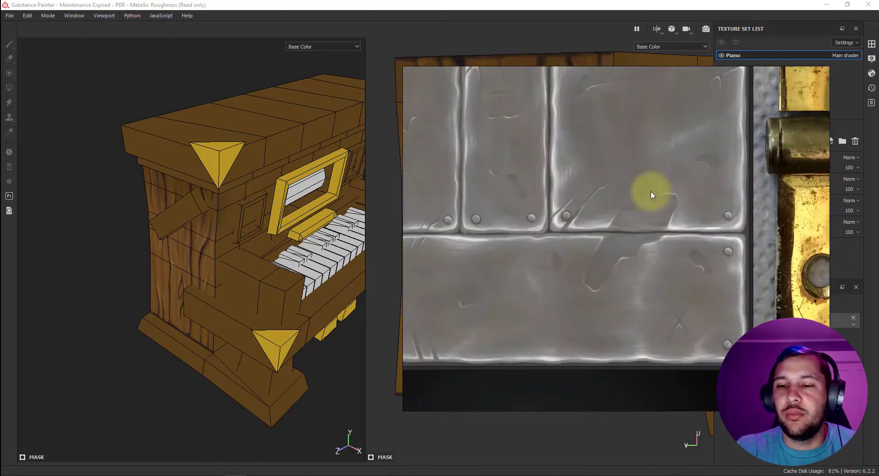
scroll(659, 289, down, 5)
scroll(598, 202, up, 5)
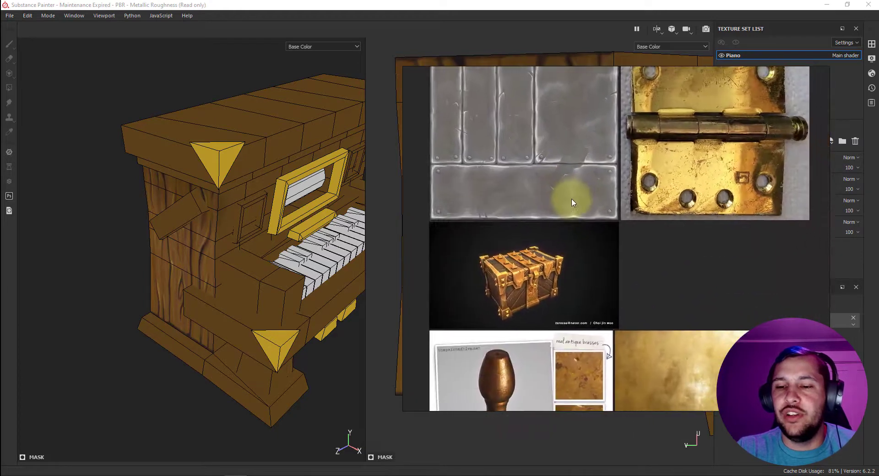
scroll(533, 294, up, 2)
scroll(540, 286, down, 3)
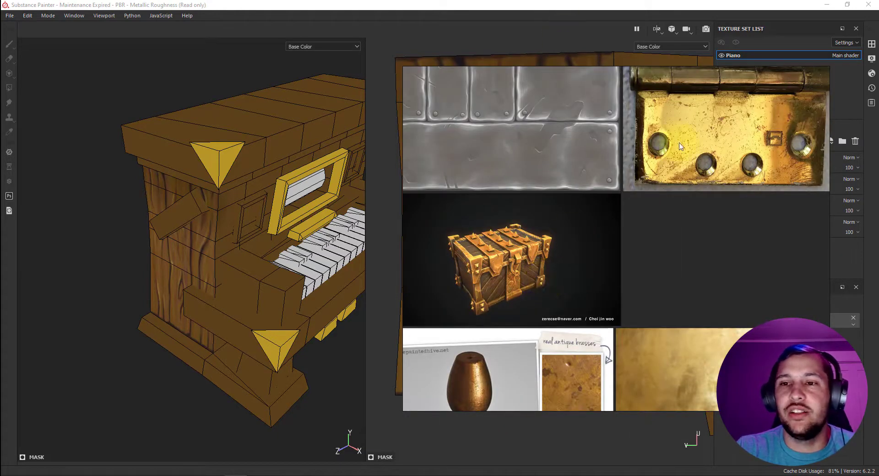
right_drag(684, 204, 748, 0)
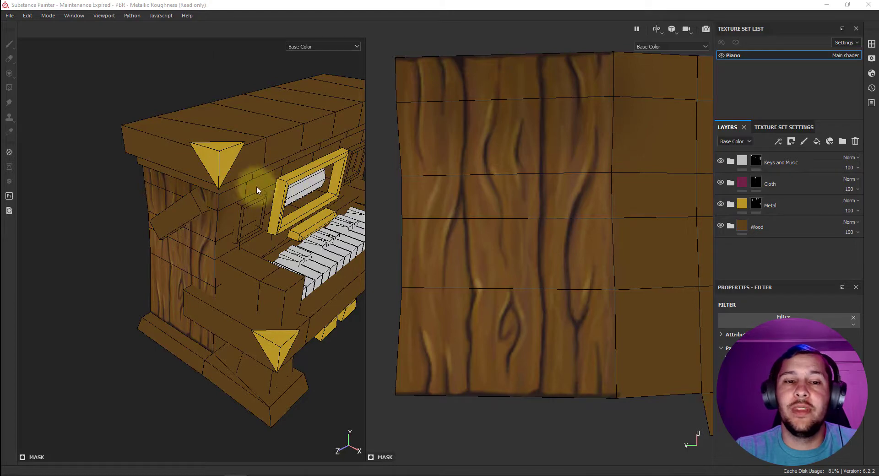
Expand the Metal folder and select its Base fill layer
scroll(234, 170, down, 3)
alt+drag(231, 169, 238, 189)
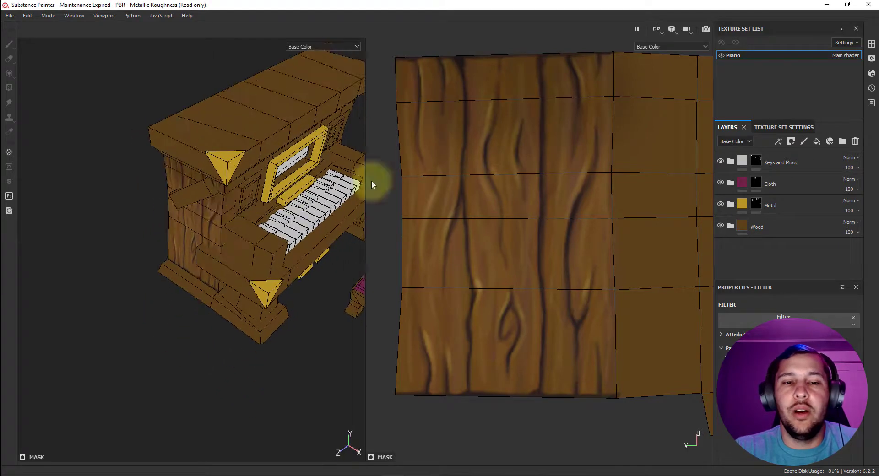
click(805, 205)
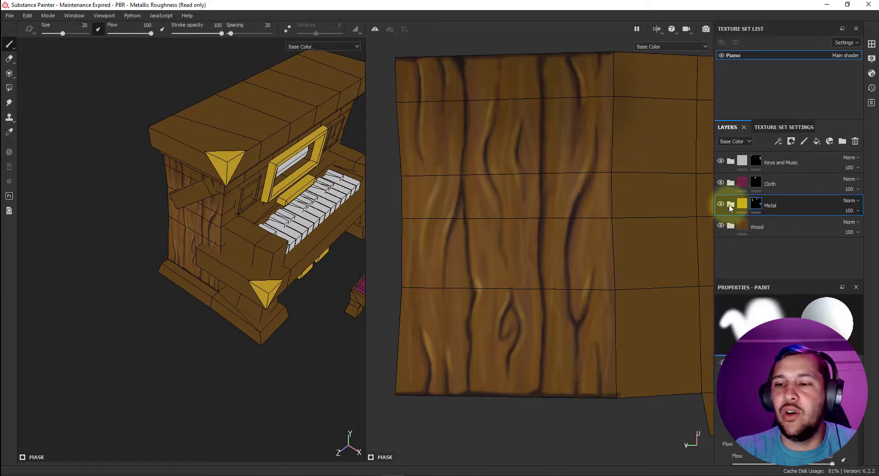
click(731, 205)
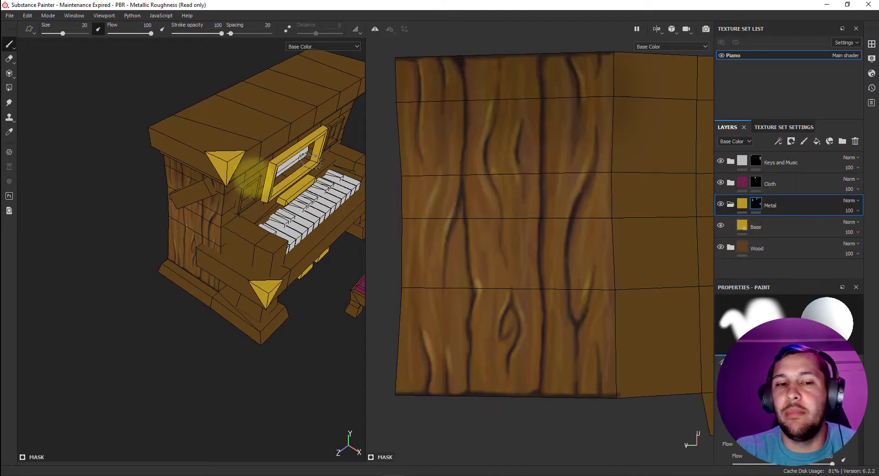
click(743, 205)
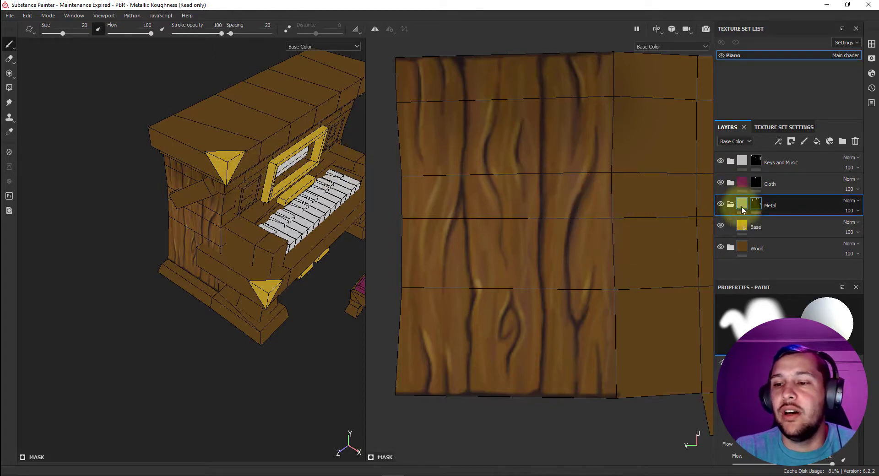
click(754, 208)
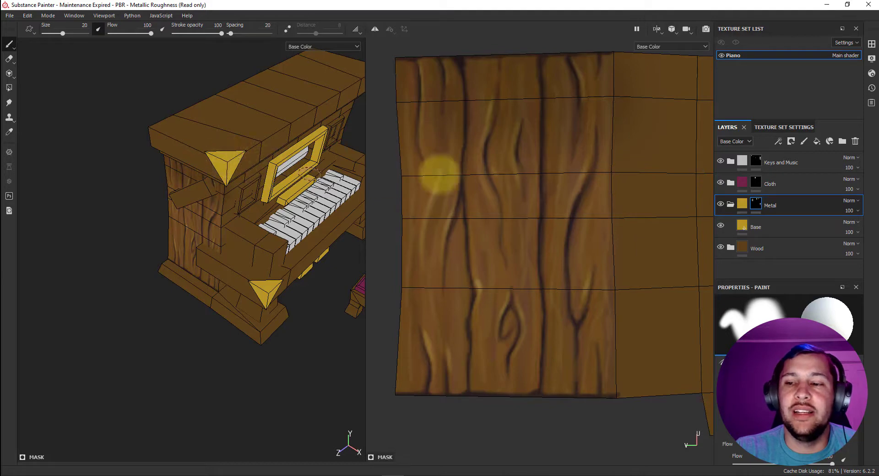
click(804, 218)
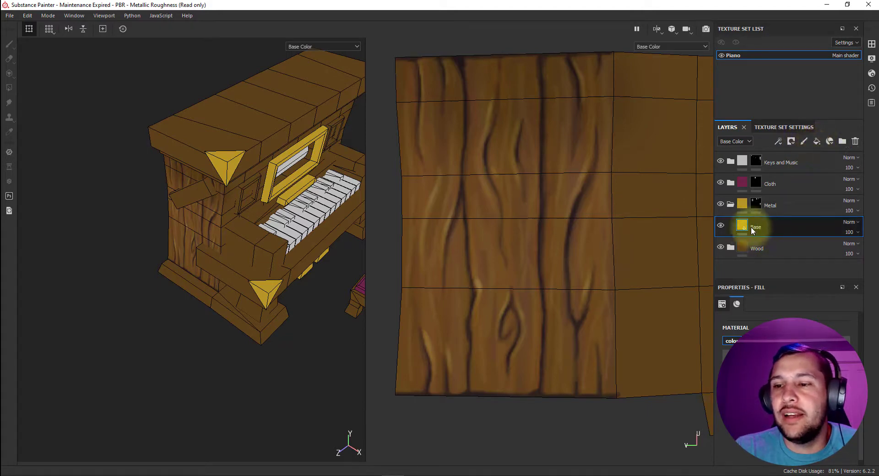
Check the color variation in the brass plate on the reference board and return to the piano project
right_drag(751, 0, 647, 142)
scroll(691, 296, down, 2)
middle_drag(689, 248, 612, 142)
scroll(623, 191, up, 4)
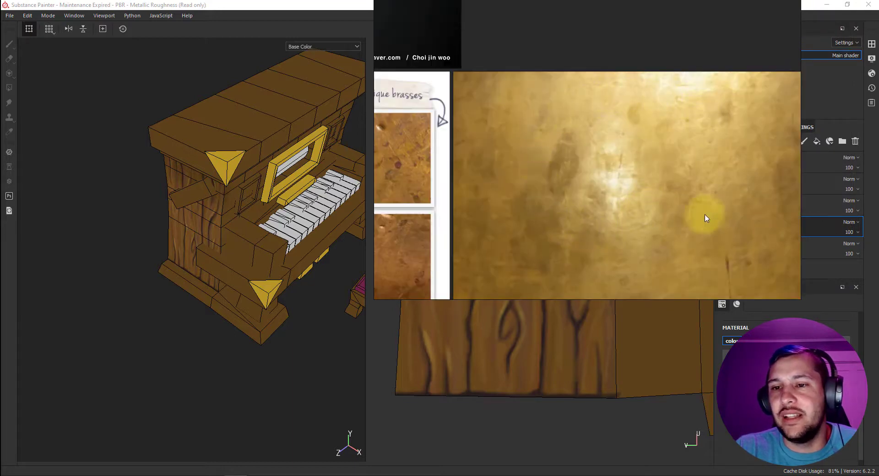
key(alt+Tab)
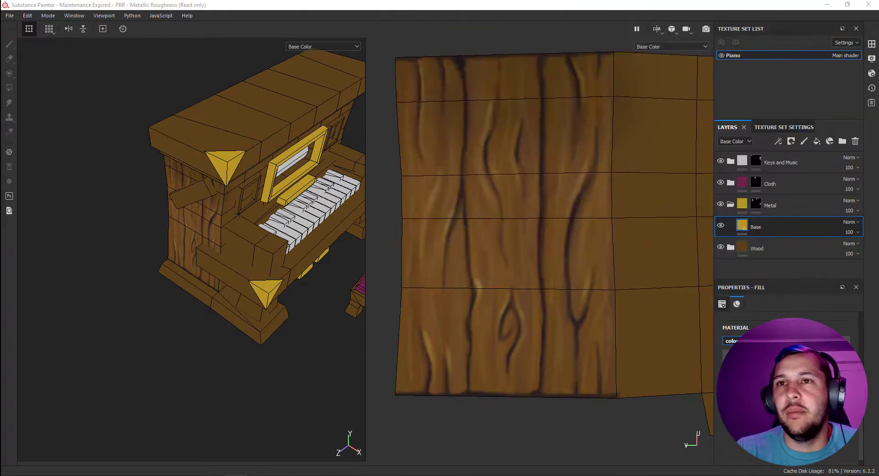
Add a fill layer above Base in the Metal folder and sample its color from the Base layer's yellow
click(817, 143)
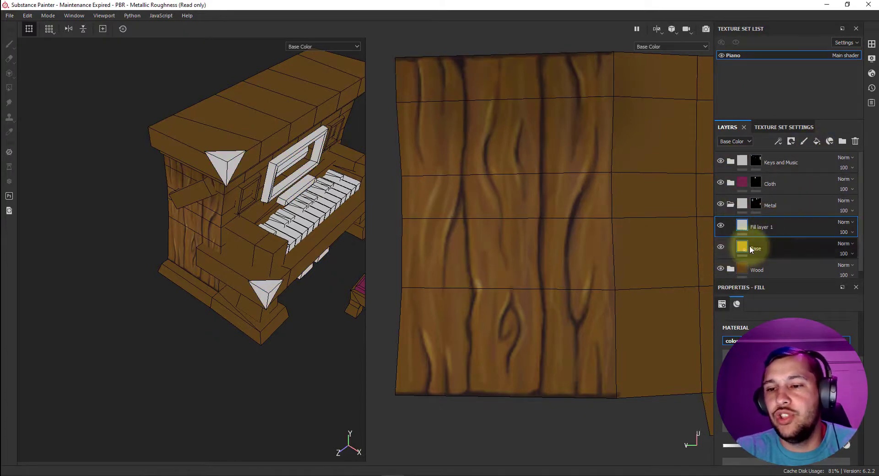
scroll(208, 199, up, 6)
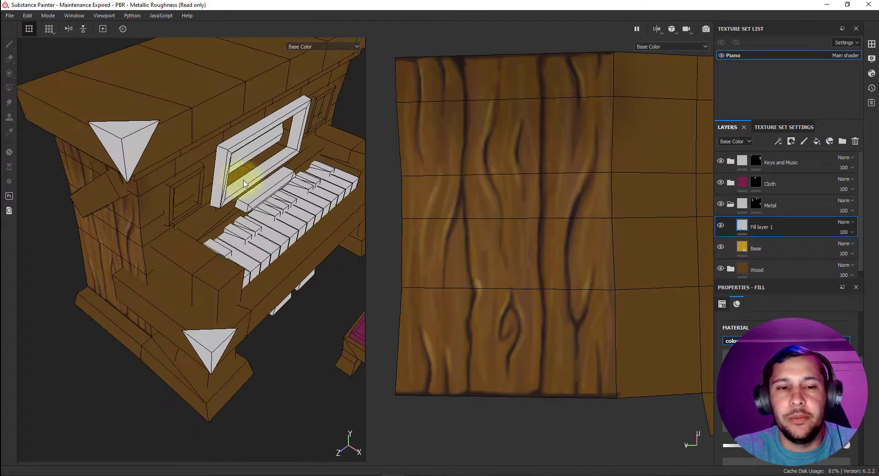
click(785, 445)
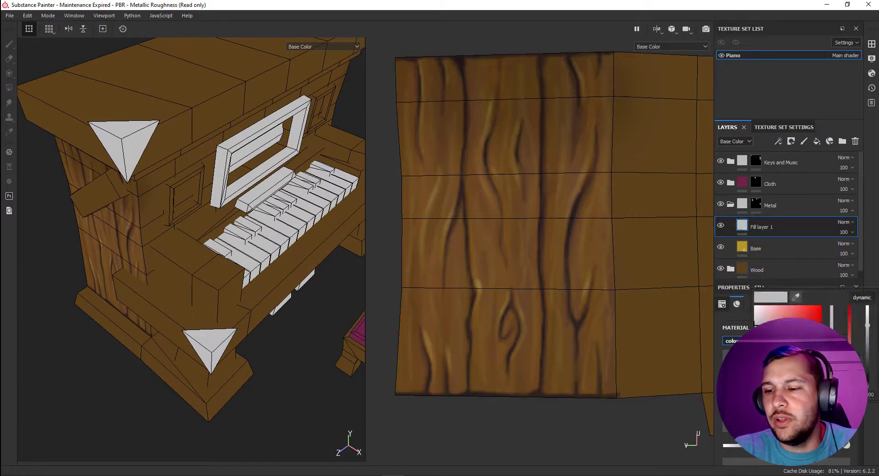
click(796, 300)
click(743, 246)
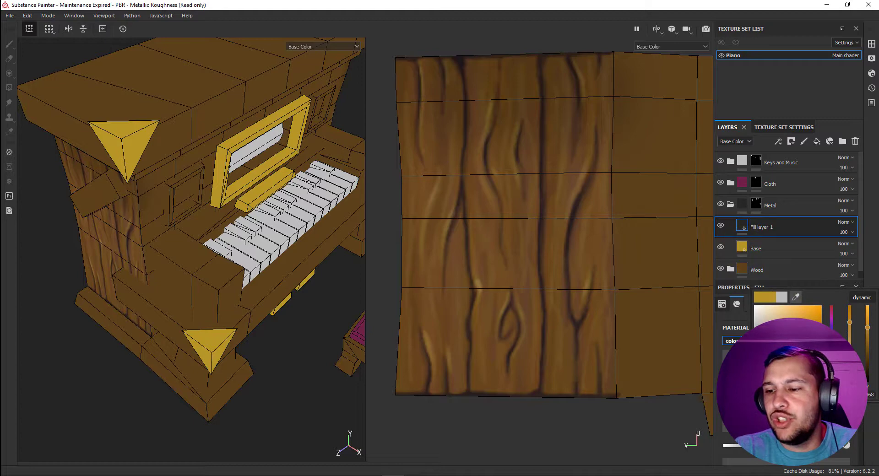
Shift the new metal fill's color to a warm orange-gold and compare it with Base by toggling its visibility
drag(832, 373, 832, 374)
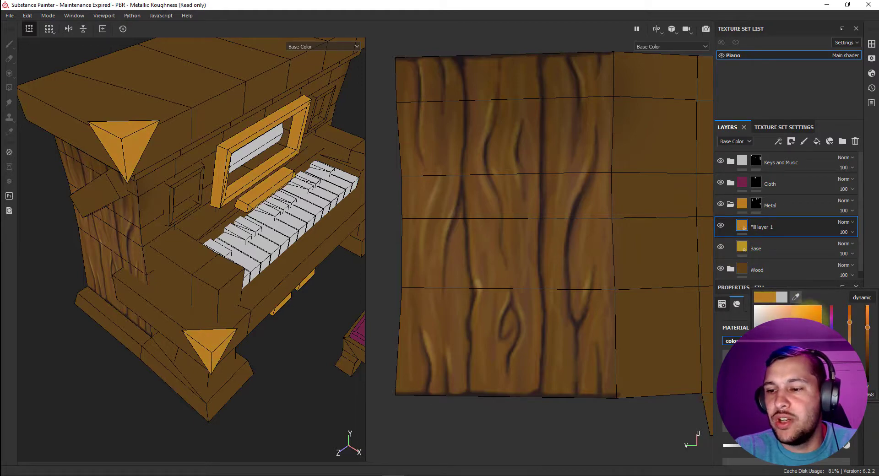
drag(867, 327, 866, 322)
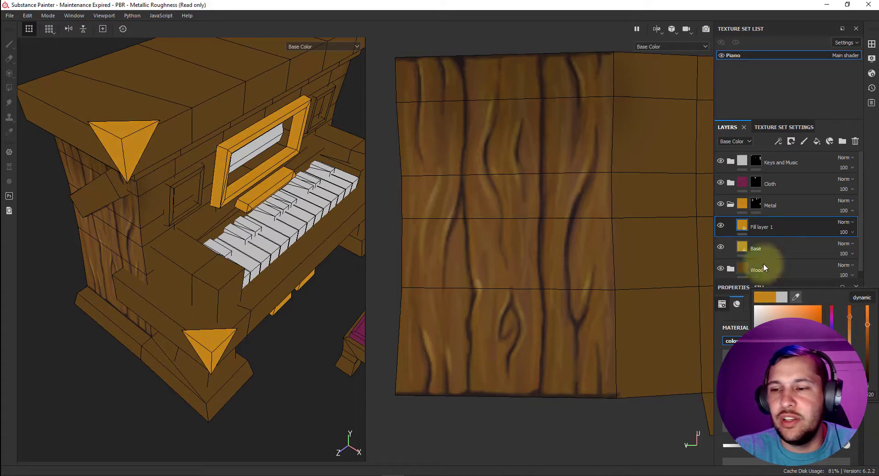
click(866, 236)
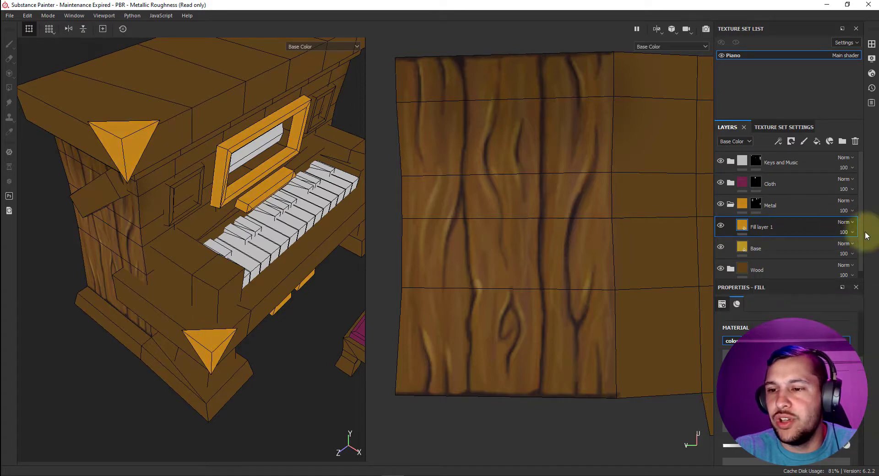
click(722, 226)
click(721, 225)
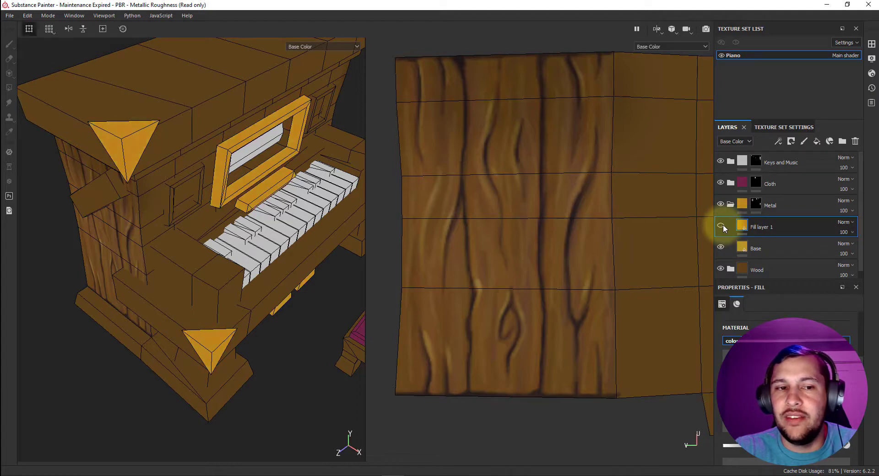
click(722, 225)
click(721, 225)
Rename the new fill layer in the Metal folder to ColorVar1
double_click(757, 227)
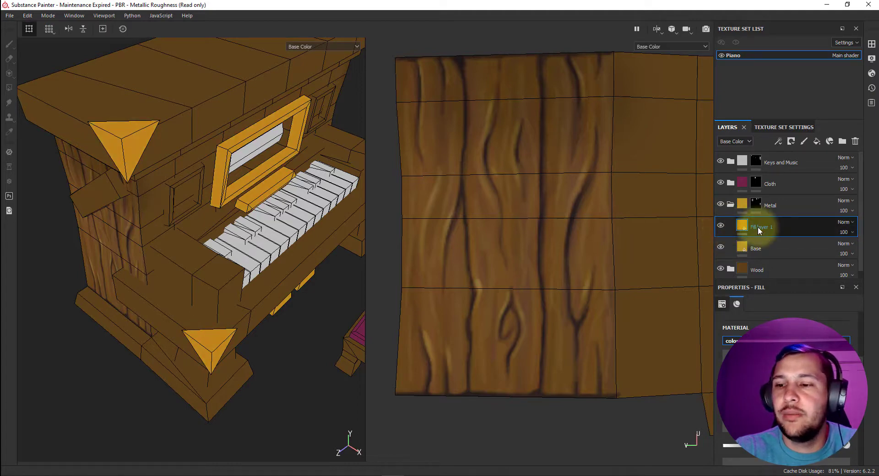
text(Clo)
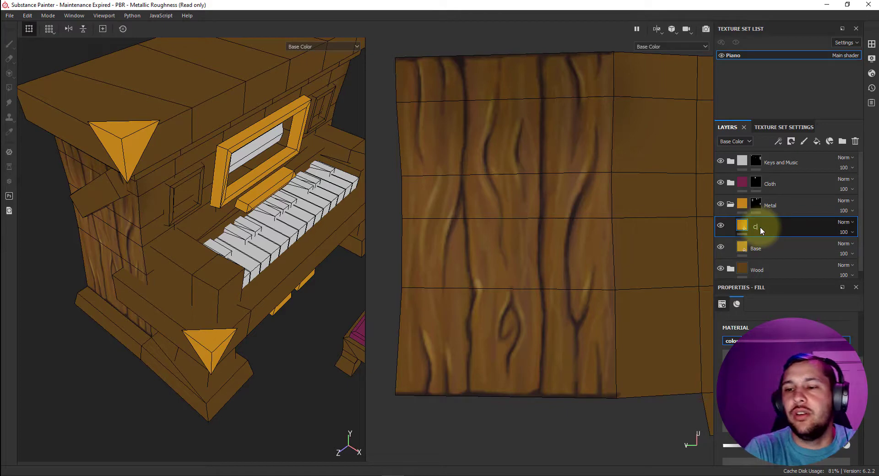
text(lor Va)
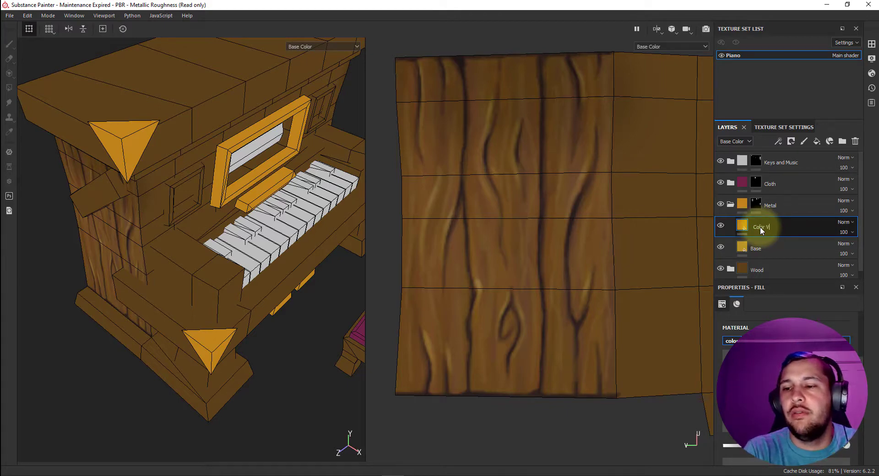
key(BackSpace)
key(BackSpace)
key(BackSpace)
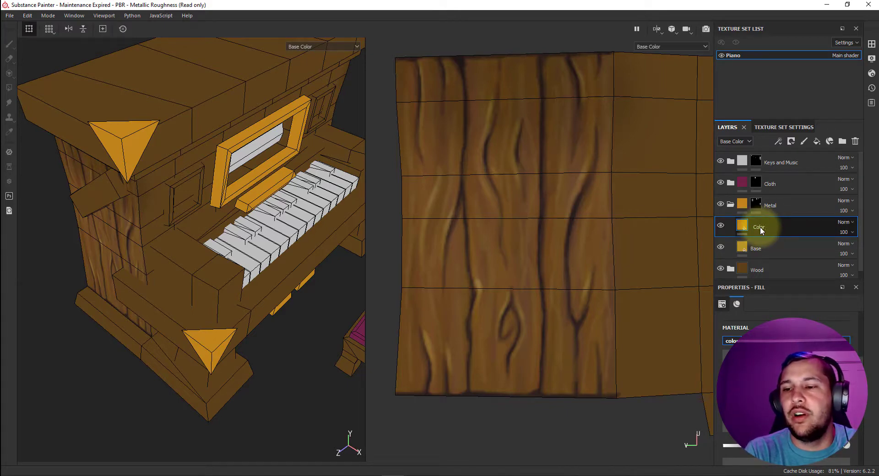
text(Var2)
key(BackSpace)
text(1)
key(Return)
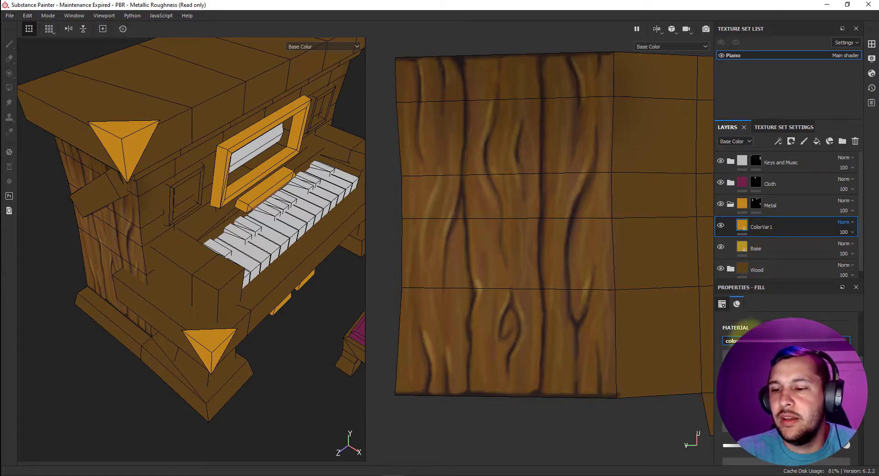
Add a black mask to the ColorVar1 layer and add a fill effect to that mask
alt+click(734, 341)
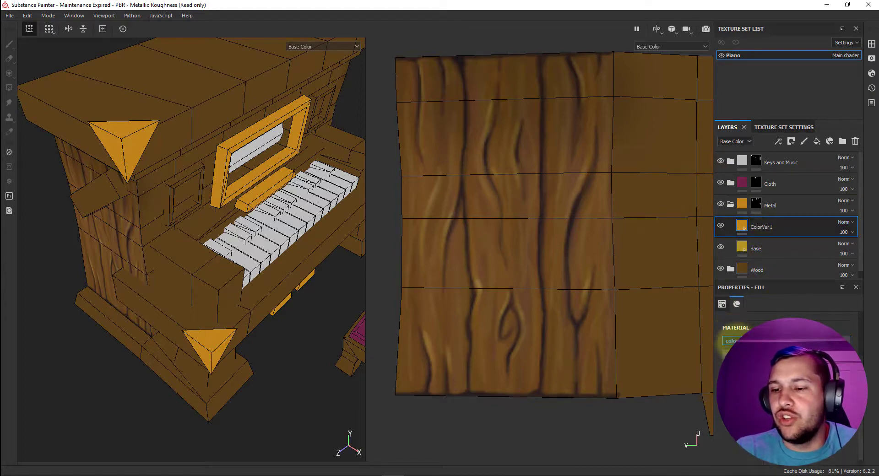
alt+drag(95, 147, 206, 156)
scroll(189, 142, up, 3)
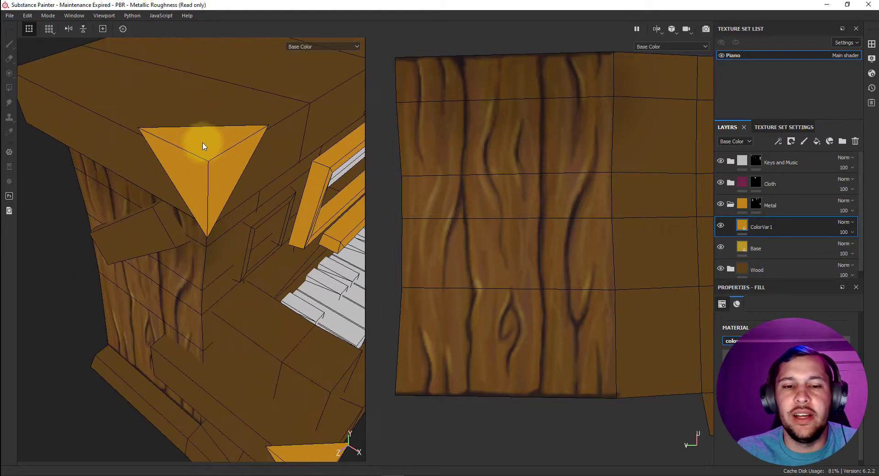
click(743, 226)
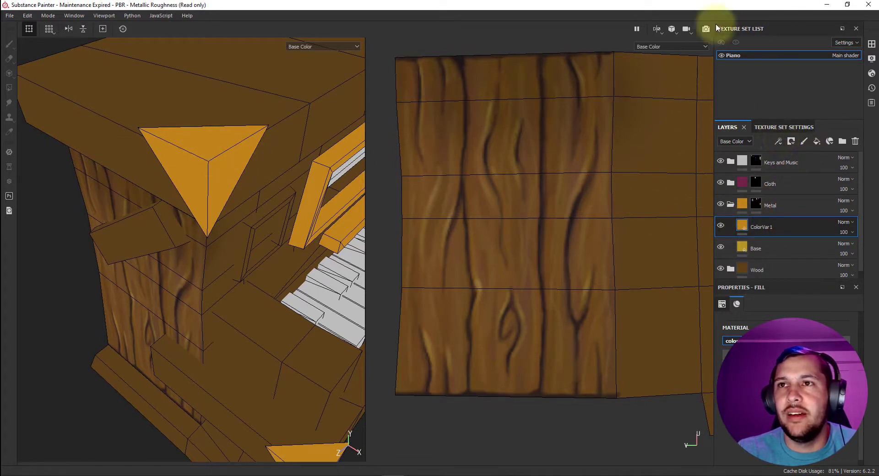
click(739, 229)
right_click(740, 224)
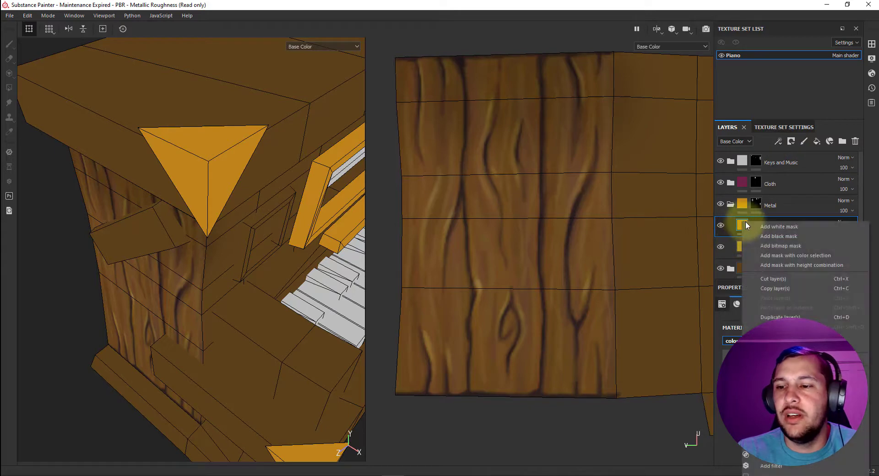
click(748, 227)
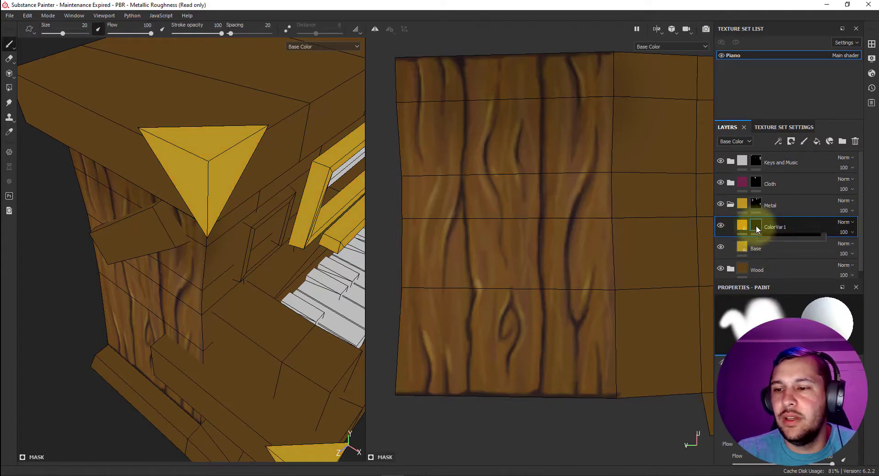
right_click(756, 228)
click(785, 428)
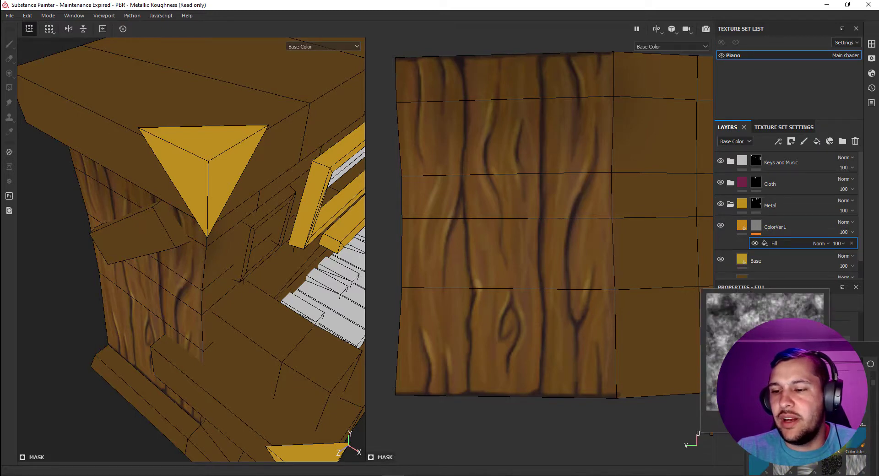
Browse the grayscale textures for the mask's fill and apply Dirt 1
scroll(807, 436, down, 3)
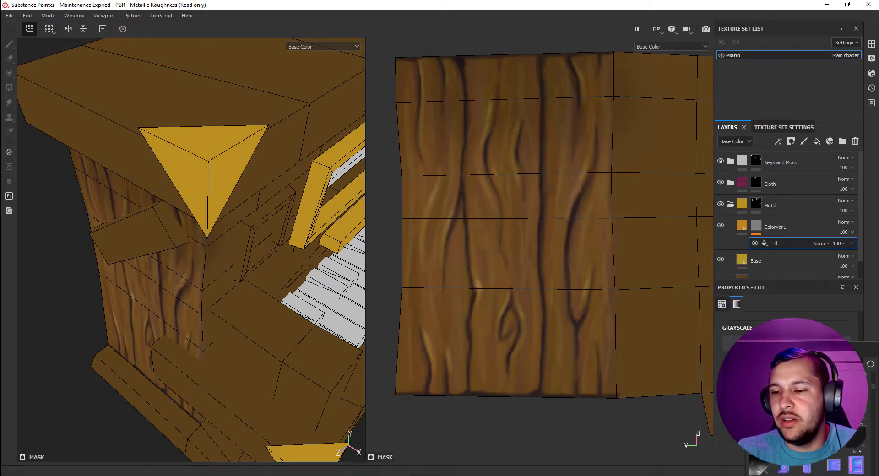
mouse_move(784, 465)
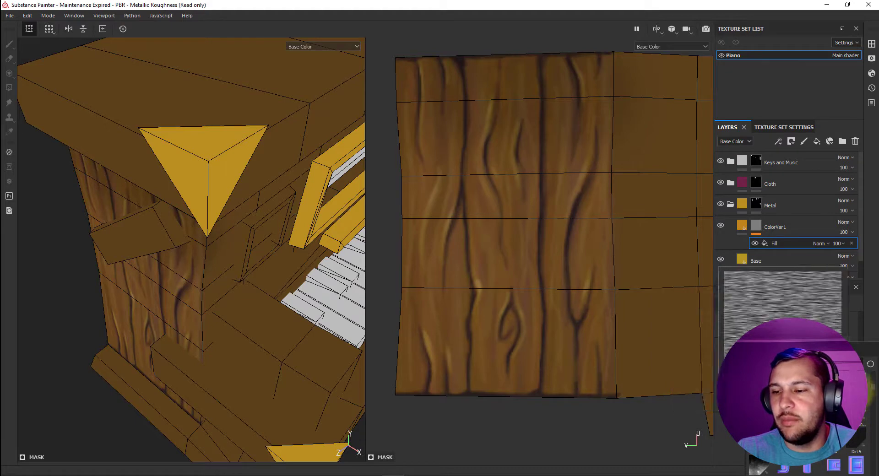
scroll(792, 437, down, 5)
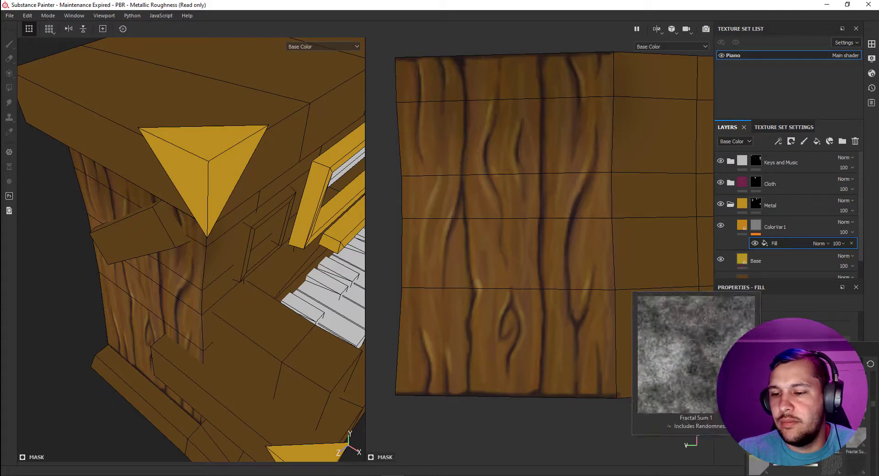
mouse_move(847, 464)
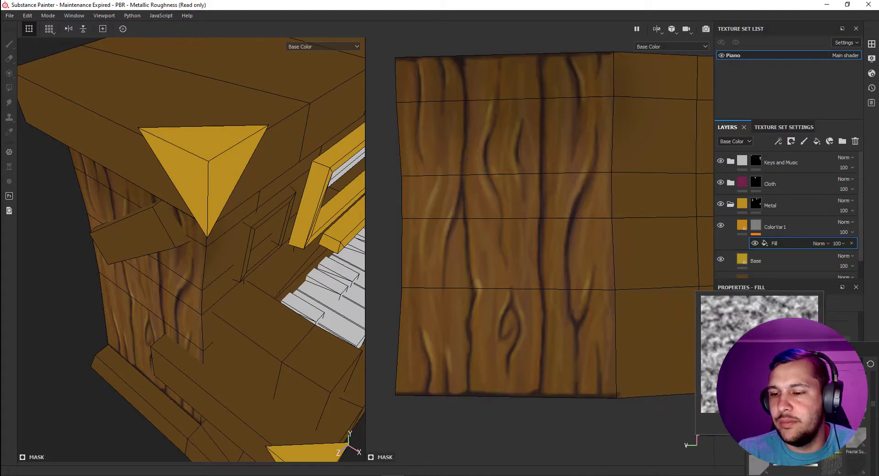
mouse_move(858, 409)
mouse_move(842, 387)
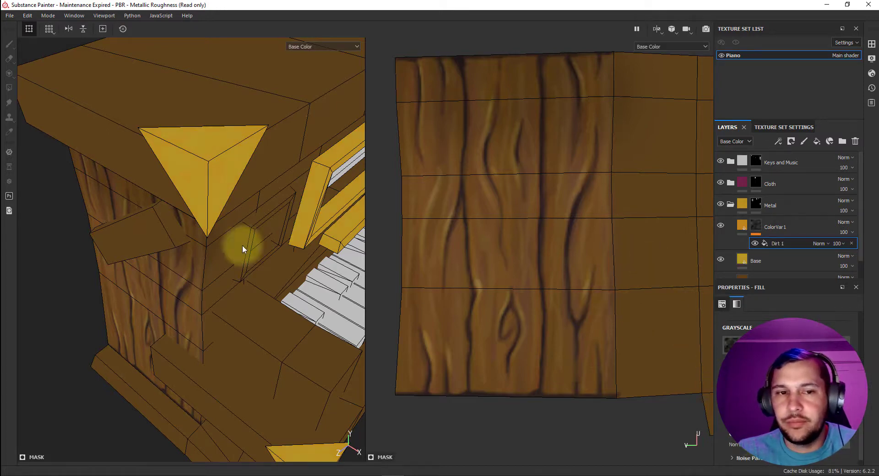
Adjust the Dirt 1 mask fill's settings to get finer, stronger color spots on the metal corner piece
alt+drag(175, 163, 149, 166)
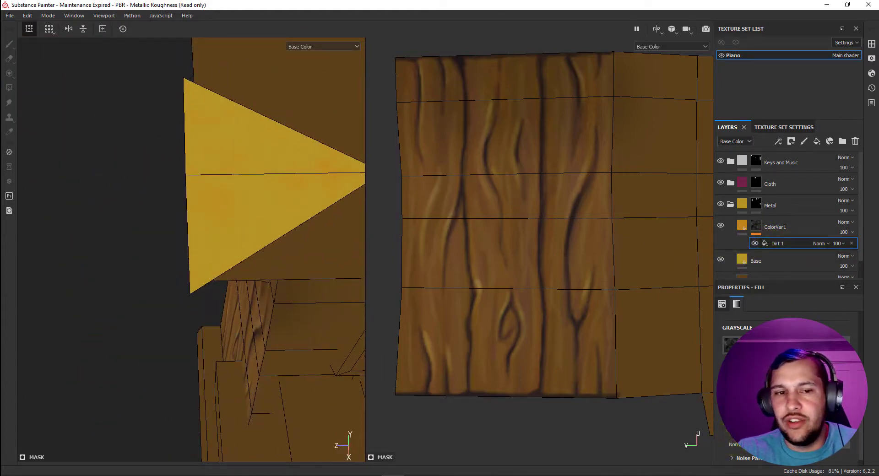
scroll(787, 380, up, 3)
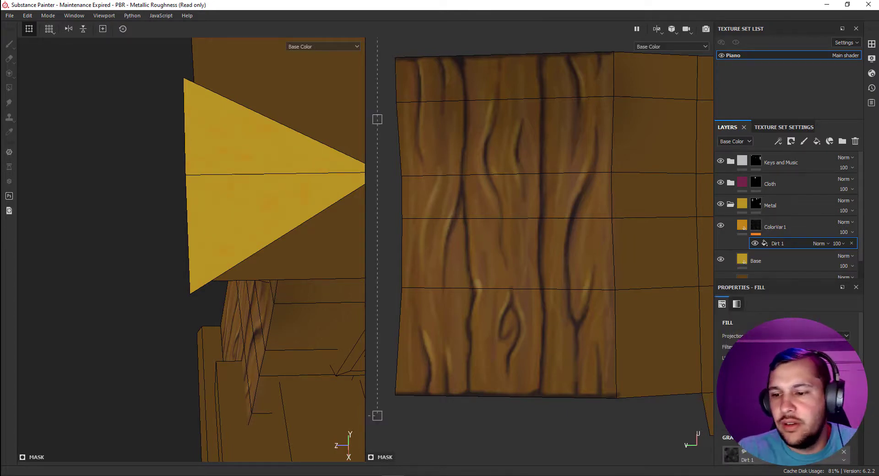
scroll(787, 389, down, 3)
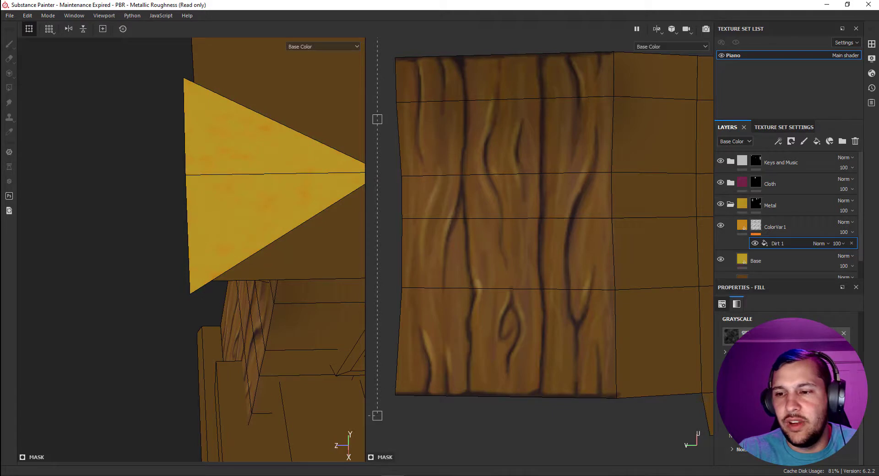
Darken the ColorVar1 fill's color to a brownish orange
click(741, 225)
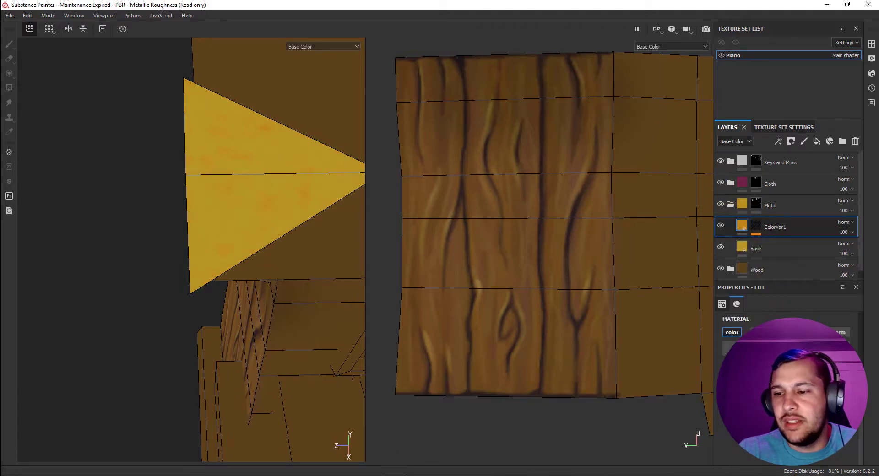
click(788, 401)
drag(867, 320, 867, 330)
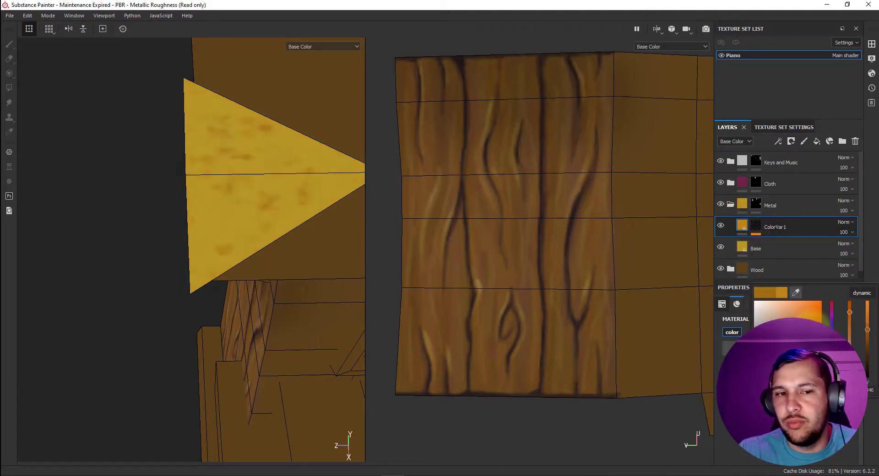
drag(803, 330, 805, 325)
click(871, 238)
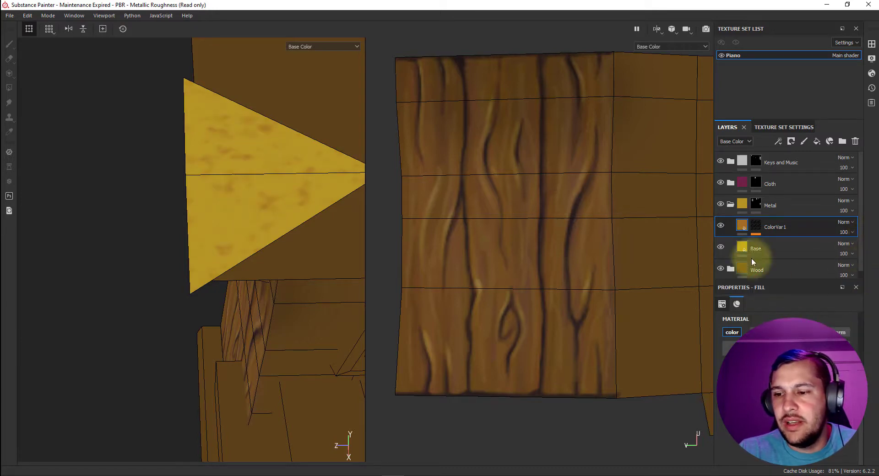
Increase the coverage of the Dirt 1 mask fill and check the spots on the piano's metal parts
click(756, 229)
click(779, 243)
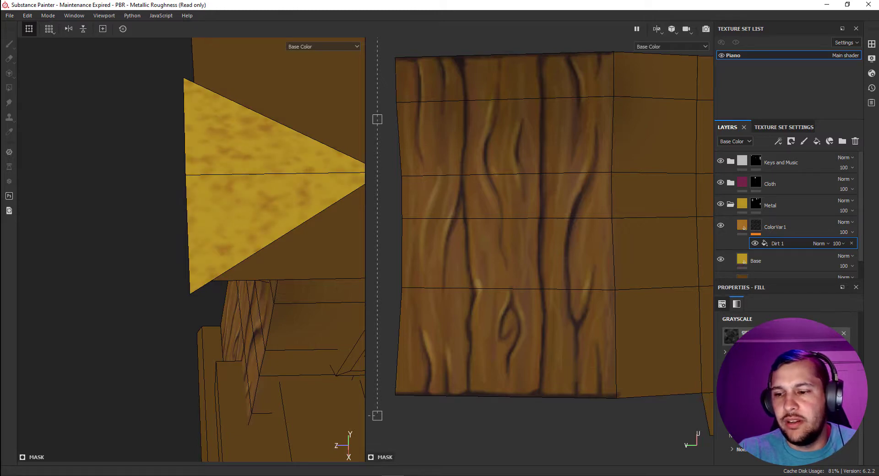
alt+drag(256, 242, 316, 266)
scroll(286, 225, down, 5)
alt+middle_drag(247, 194, 264, 210)
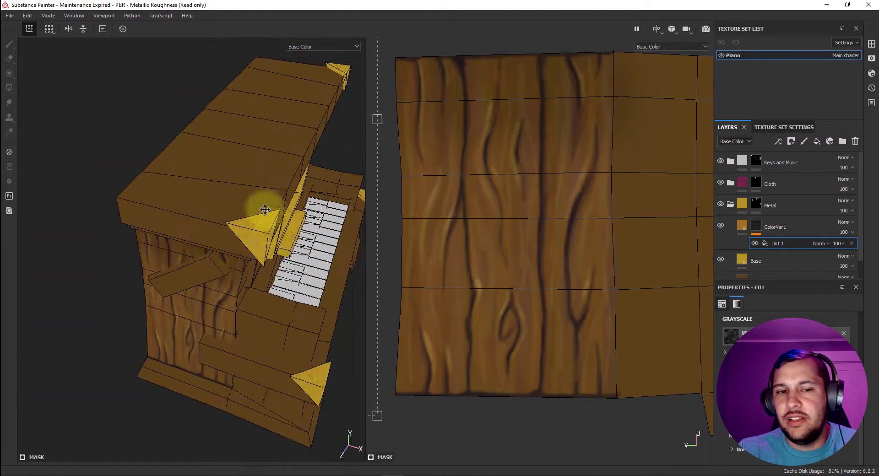
alt+drag(265, 210, 244, 199)
scroll(242, 197, up, 3)
alt+middle_drag(239, 189, 267, 213)
scroll(267, 212, up, 3)
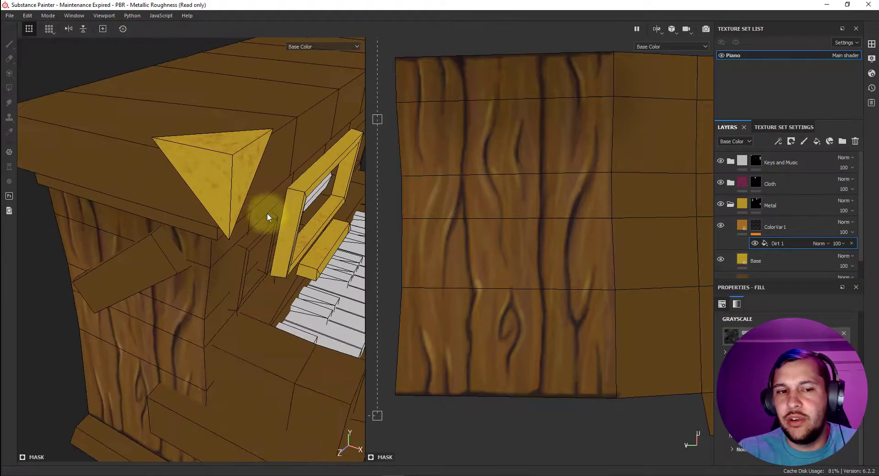
Brighten the ColorVar1 fill's color to a more saturated orange-gold
click(744, 226)
click(788, 362)
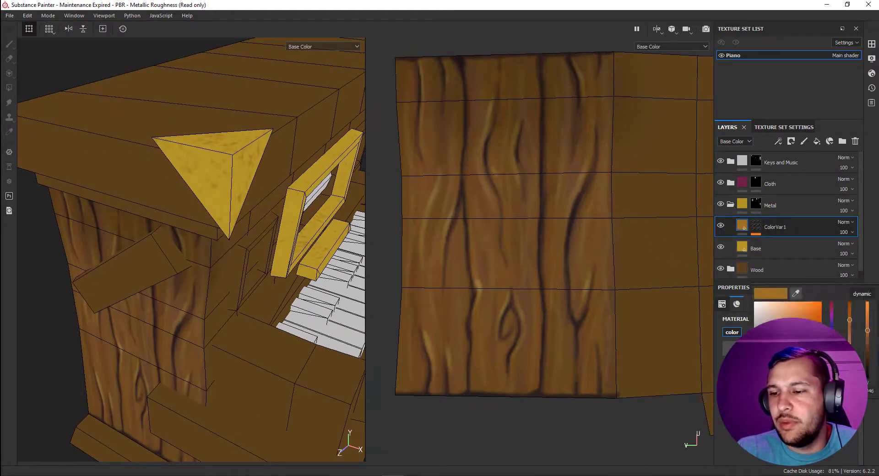
click(814, 321)
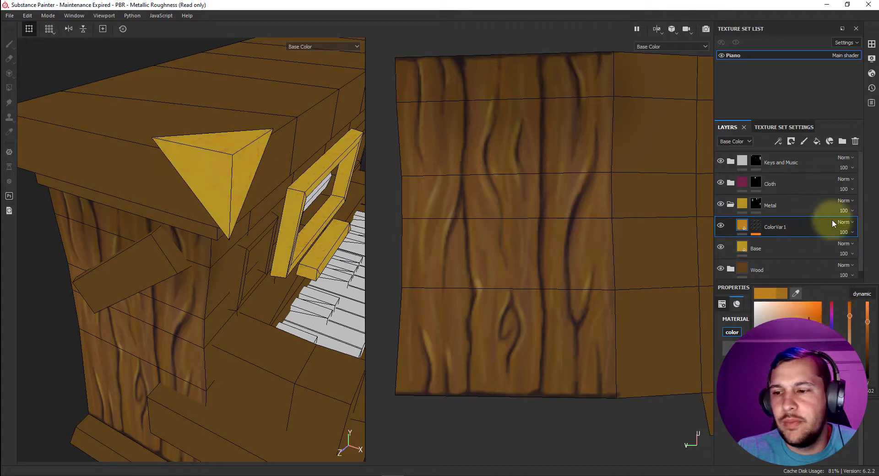
Add a filter to the ColorVar1 mask above Dirt 1 and set it to Blur Slope
click(756, 225)
right_click(759, 222)
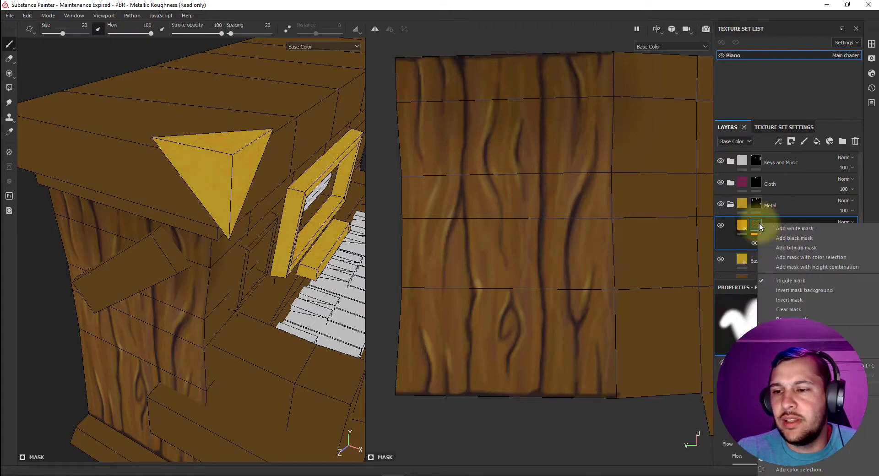
click(798, 469)
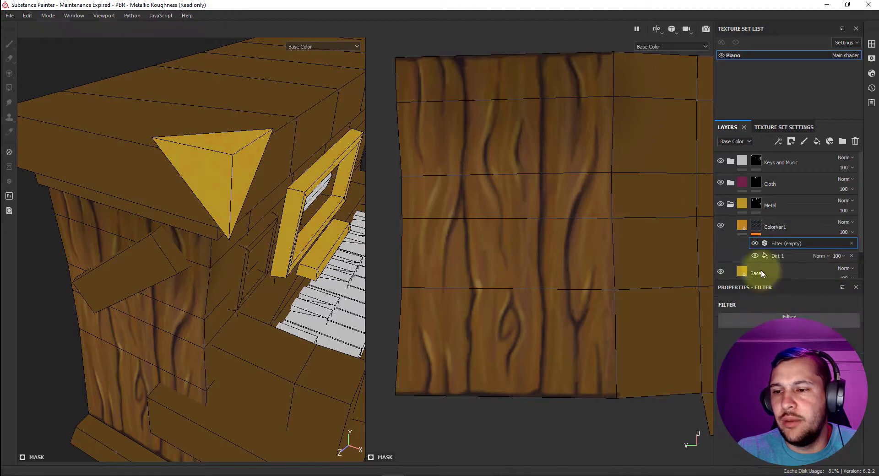
click(789, 319)
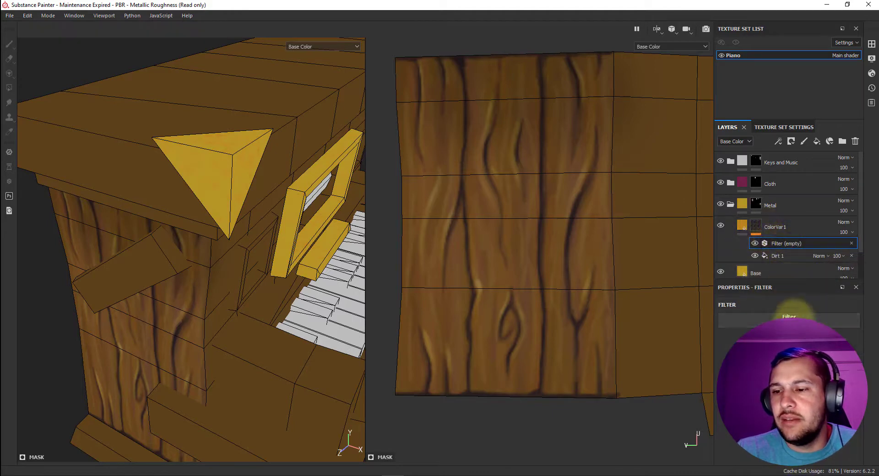
click(766, 376)
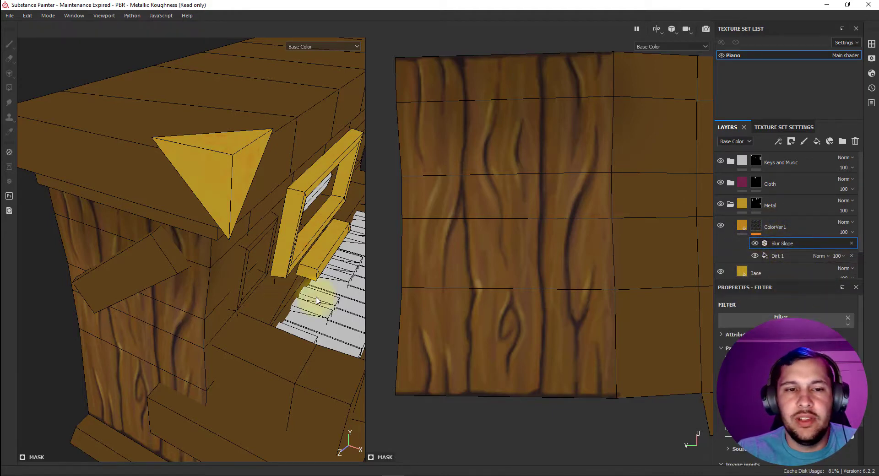
Shift the ColorVar1 fill's hue to a redder orange and check the variation across the piano's metal parts
scroll(251, 170, up, 5)
alt+drag(246, 178, 197, 187)
click(738, 228)
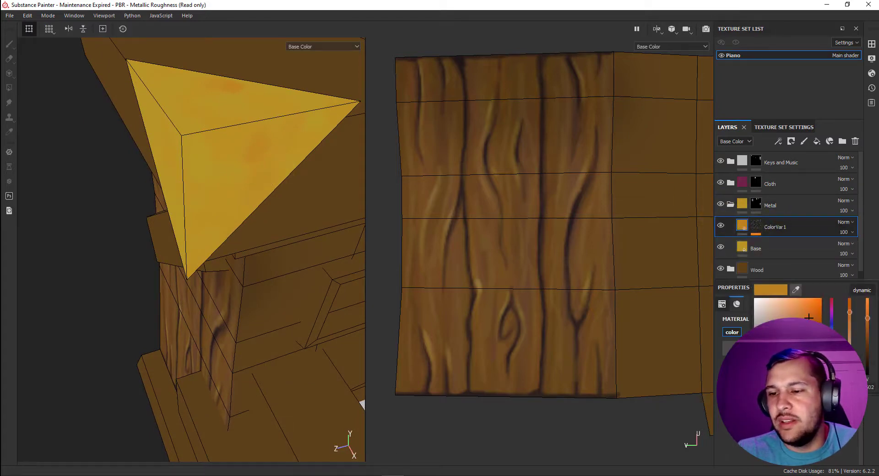
drag(832, 369, 831, 372)
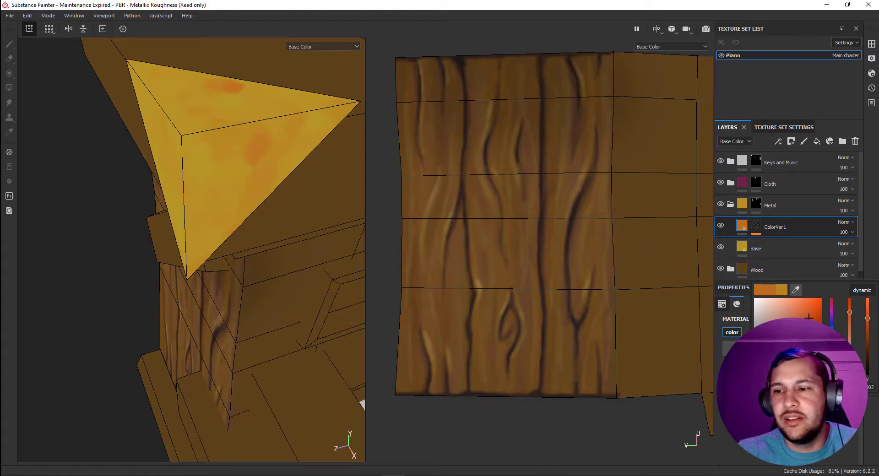
click(783, 456)
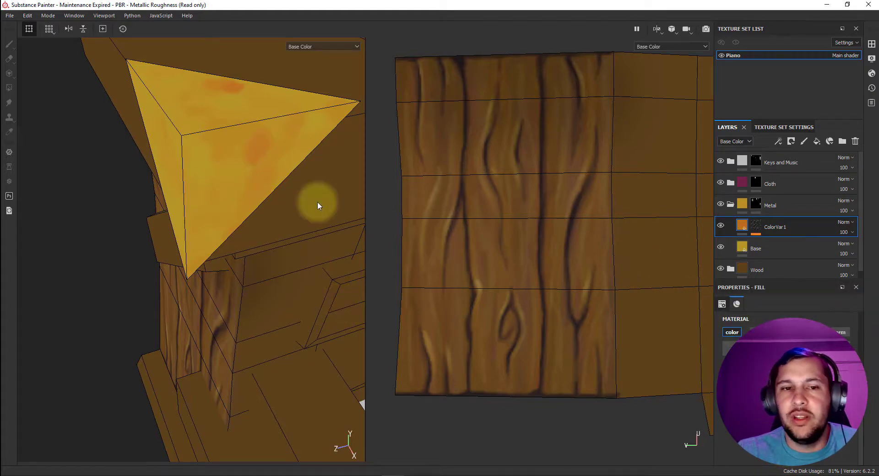
scroll(238, 204, down, 3)
alt+drag(248, 185, 179, 179)
scroll(258, 184, down, 4)
alt+drag(258, 185, 201, 187)
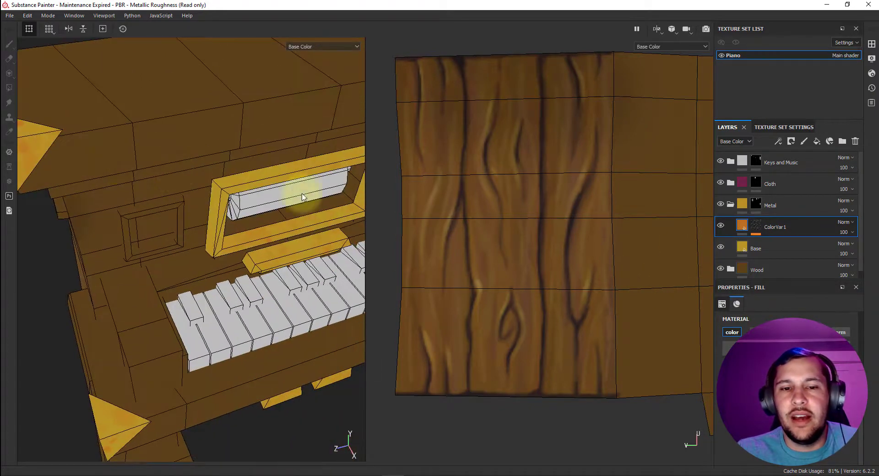
Duplicate the ColorVar1 layer inside the Metal folder
mouse_move(322, 191)
alt+mouse_down()
mouse_move(245, 174)
mouse_move(273, 104)
mouse_move(363, 133)
mouse_move(353, 167)
mouse_move(362, 183)
alt+mouse_up()
click(812, 210)
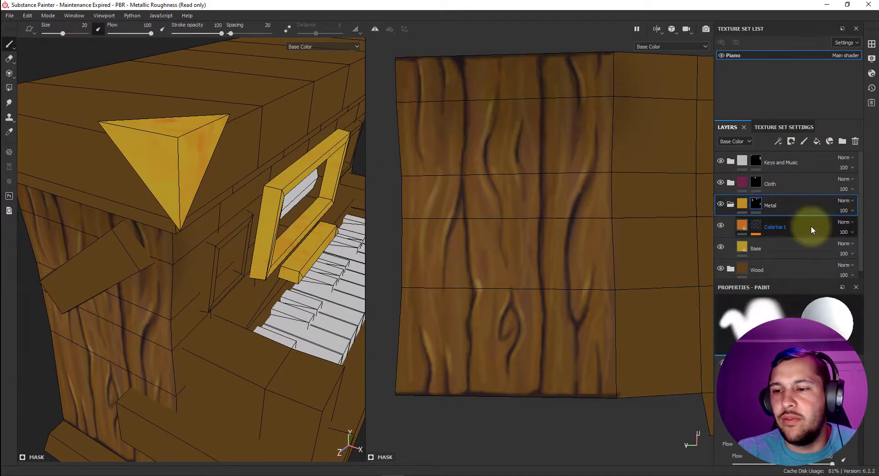
click(748, 226)
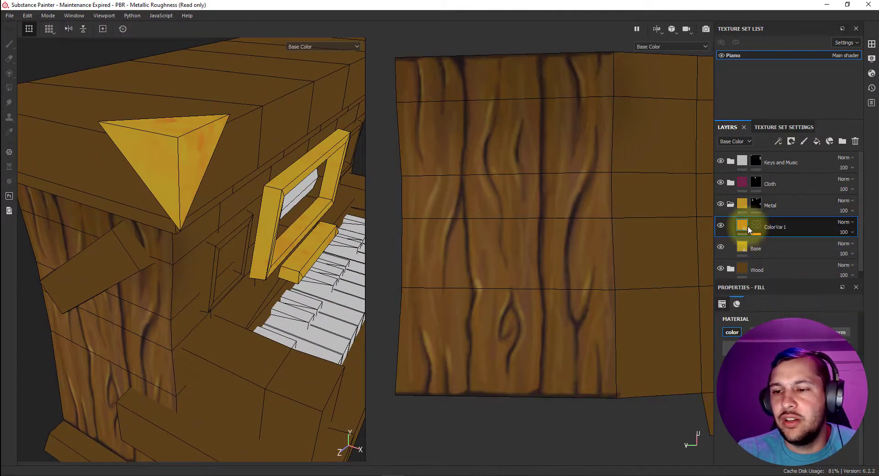
right_click(797, 231)
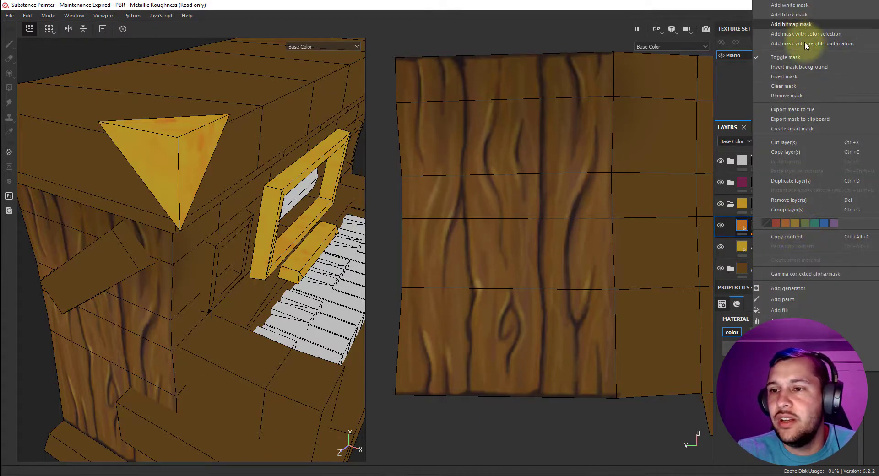
click(804, 181)
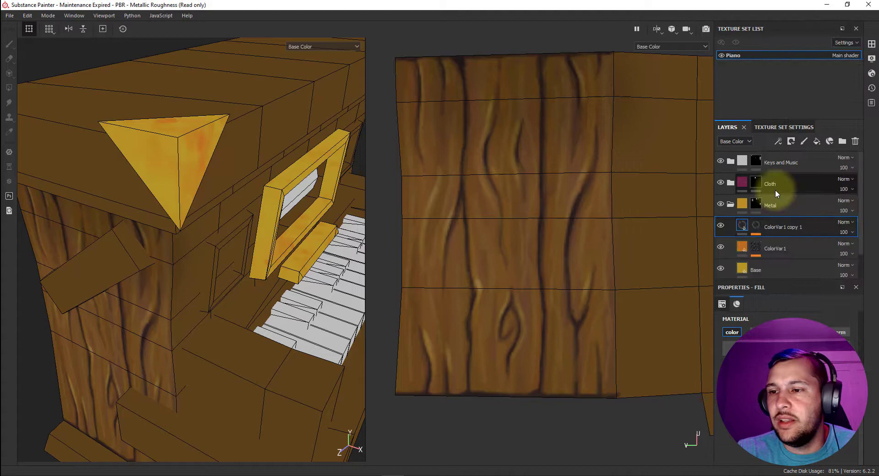
Rename the duplicated color variation layer to ColorVar2
double_click(777, 230)
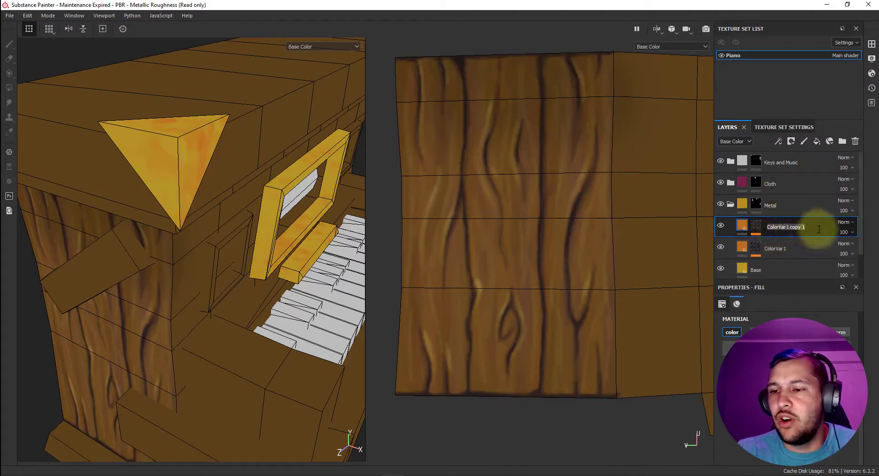
drag(827, 229, 837, 229)
click(838, 231)
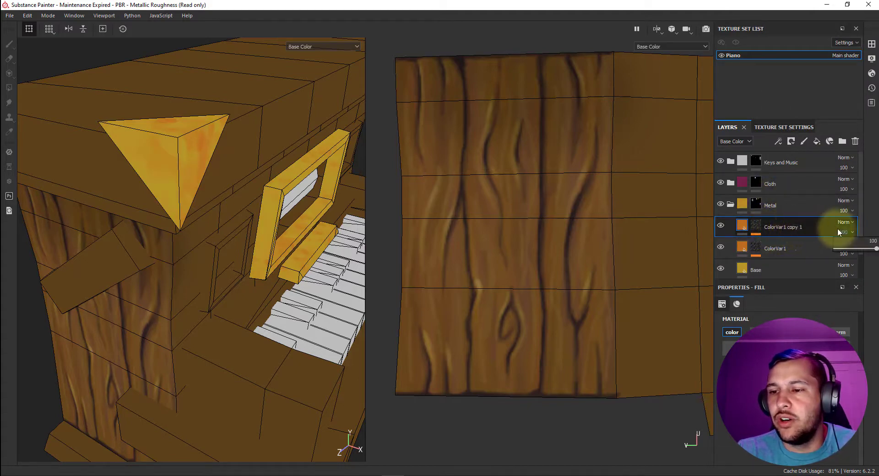
double_click(806, 229)
key(BackSpace)
key(BackSpace)
key(BackSpace)
key(BackSpace)
key(BackSpace)
key(BackSpace)
key(BackSpace)
key(BackSpace)
text(2)
key(Return)
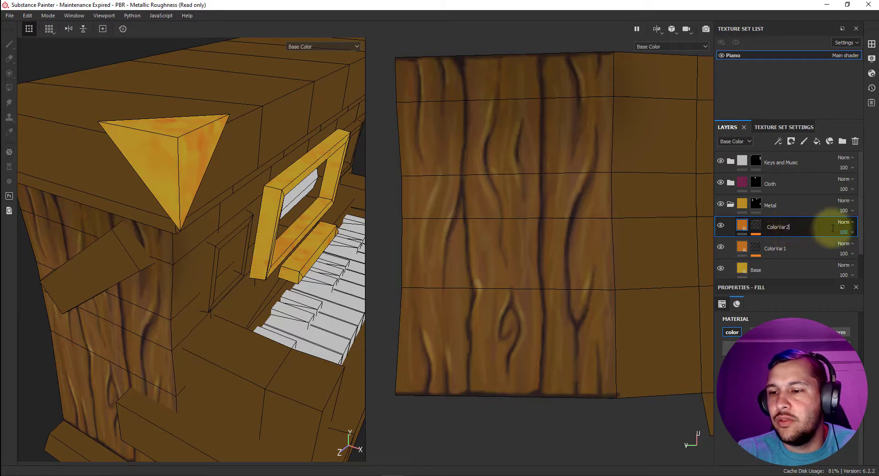
Change the ColorVar2 fill's color to a pale, desaturated yellow
click(742, 226)
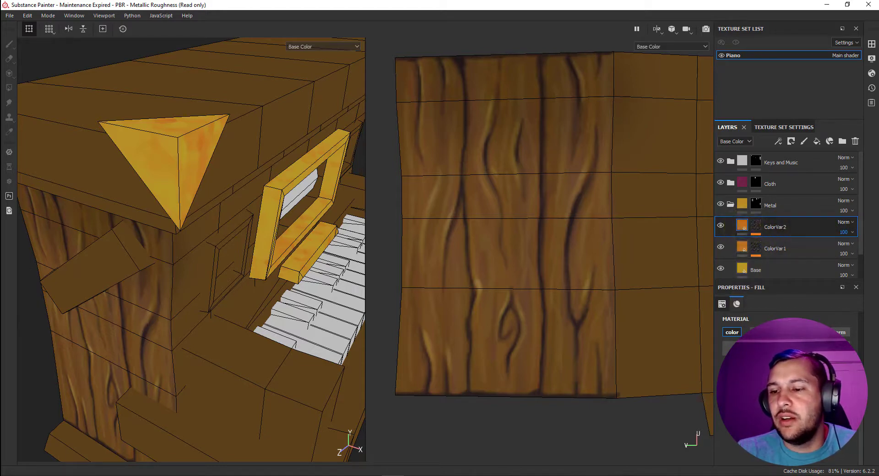
click(782, 313)
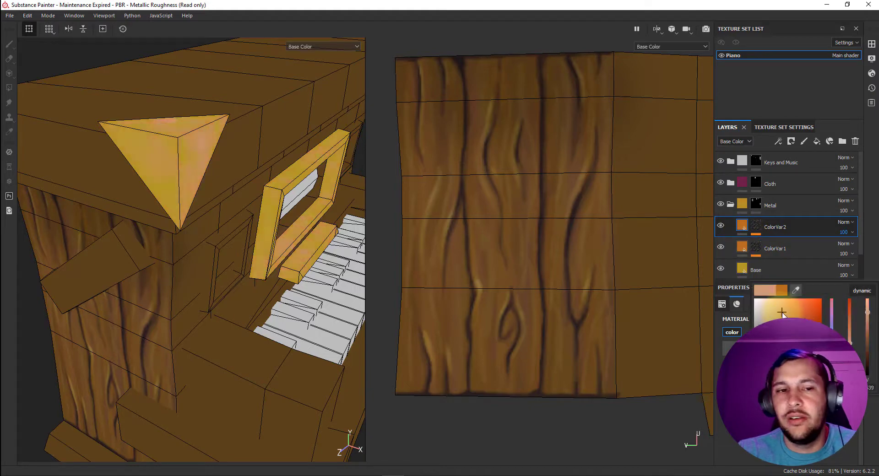
drag(831, 372, 831, 364)
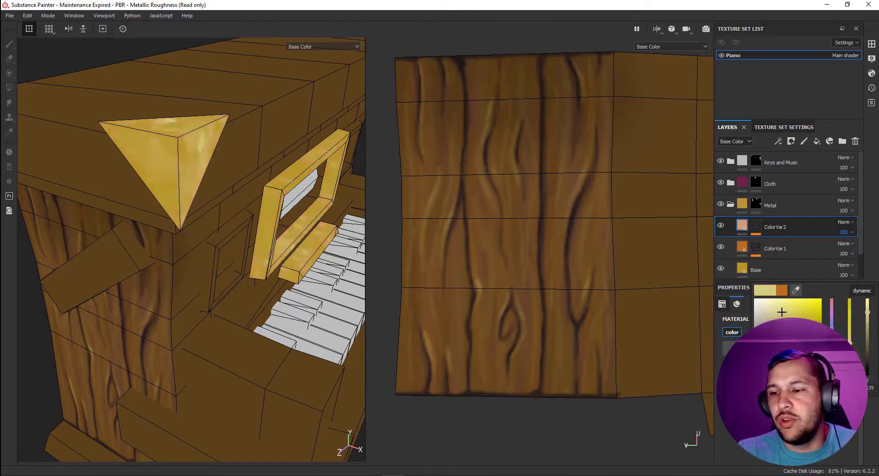
Vary the Dirt 1 fill in ColorVar2's mask so its patches differ from ColorVar1's, and check them on the metal corners
click(759, 226)
click(781, 255)
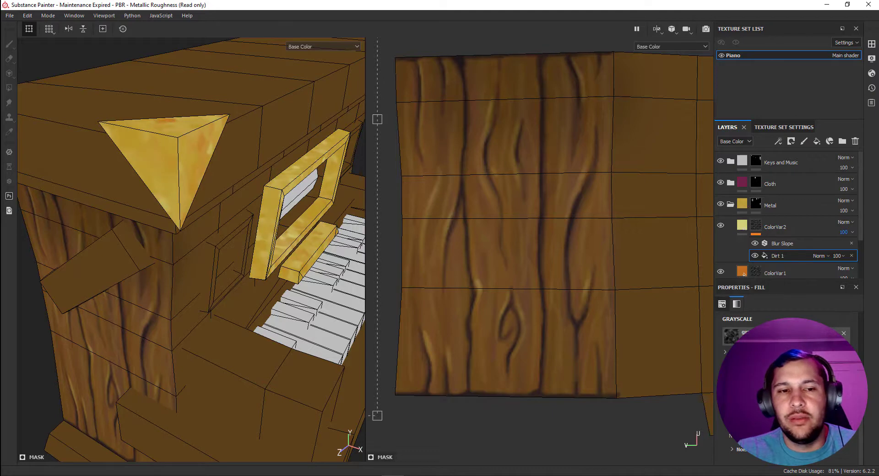
scroll(293, 195, down, 3)
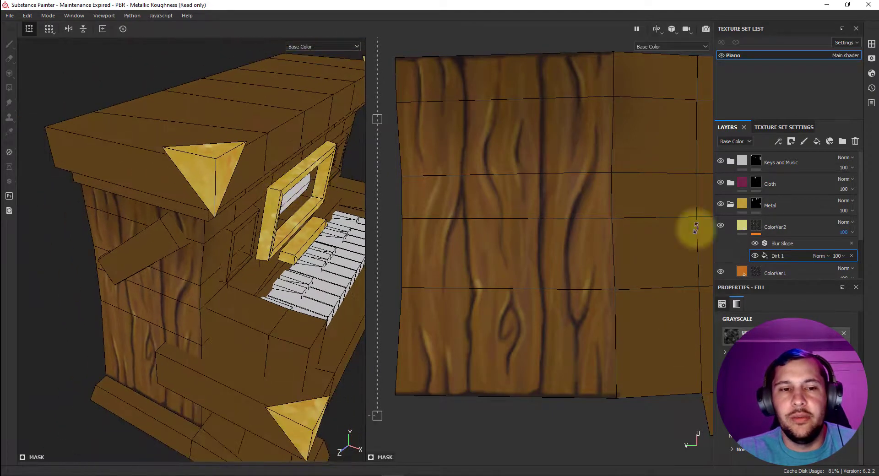
mouse_move(818, 227)
mouse_down()
mouse_move(814, 285)
mouse_move(809, 225)
mouse_up()
mouse_move(237, 135)
alt+mouse_down()
mouse_move(229, 176)
mouse_move(235, 149)
mouse_move(270, 124)
alt+mouse_up()
scroll(268, 123, up, 3)
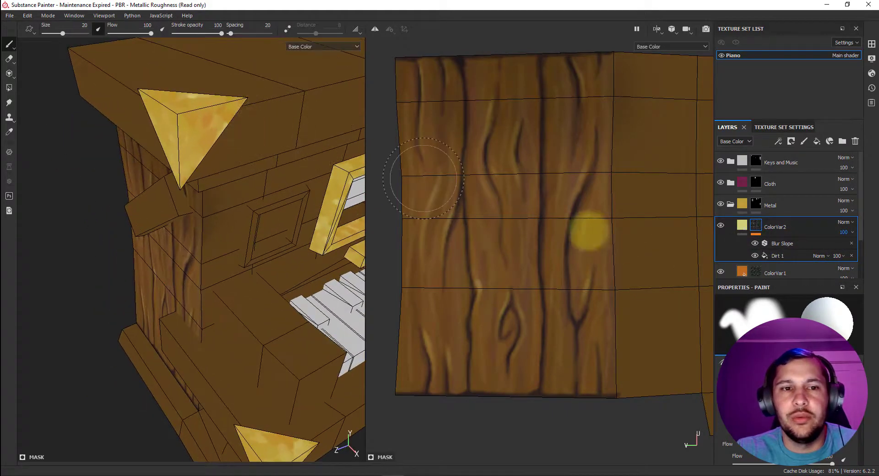
Change the ColorVar2 fill's color to a bright, more saturated yellow
click(741, 226)
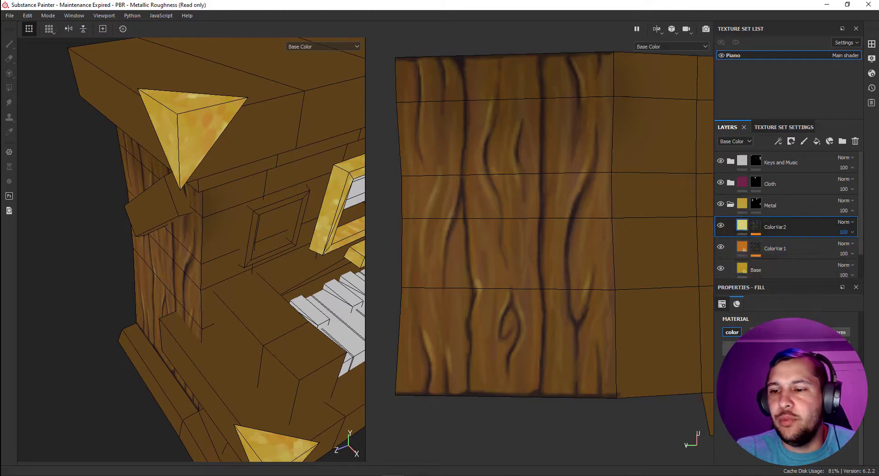
click(786, 399)
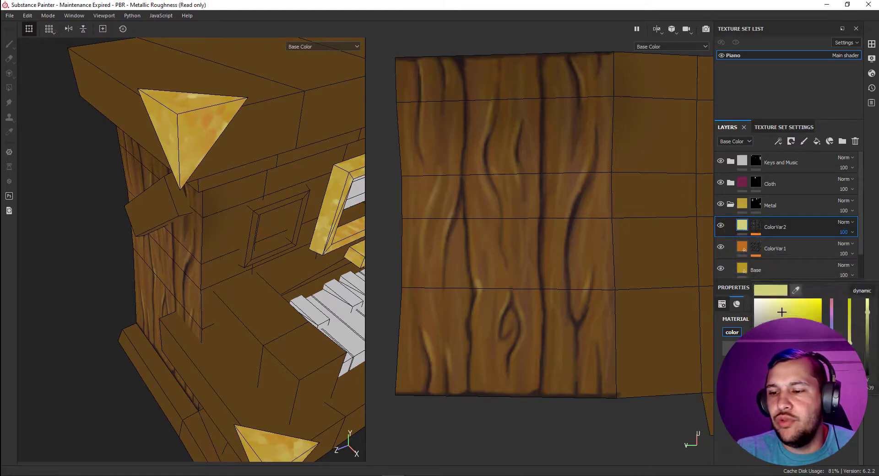
mouse_move(782, 312)
mouse_down()
mouse_move(781, 323)
mouse_move(814, 315)
mouse_up()
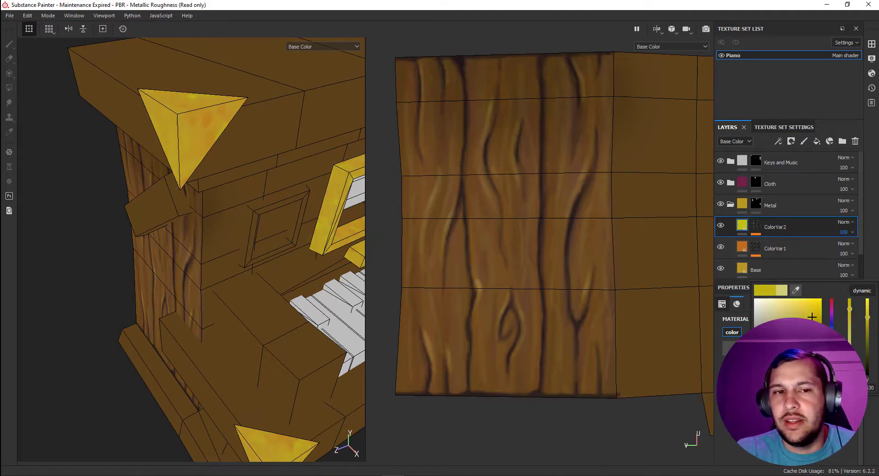
drag(812, 317, 813, 312)
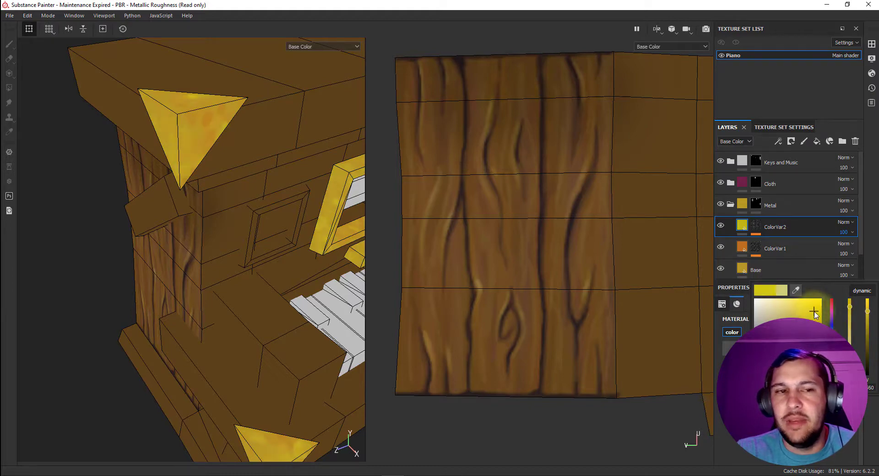
Readjust the Dirt 1 fill in ColorVar2's mask to spread the yellow patches, and inspect them on the metal corner
click(756, 226)
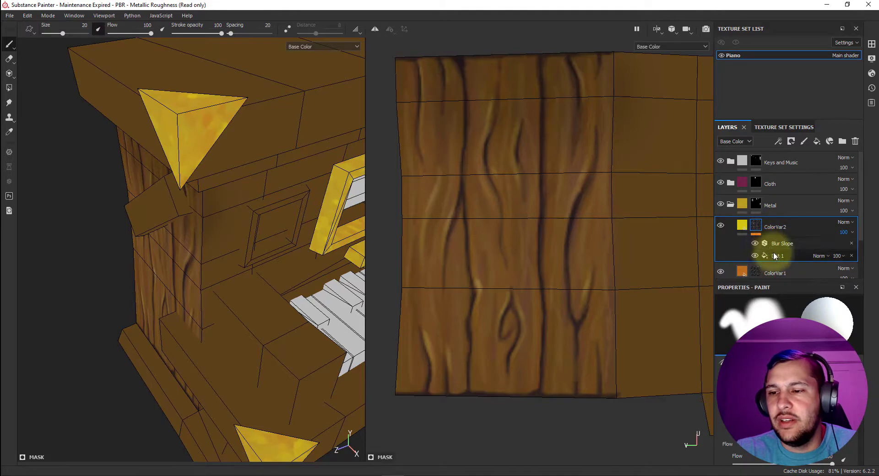
click(775, 255)
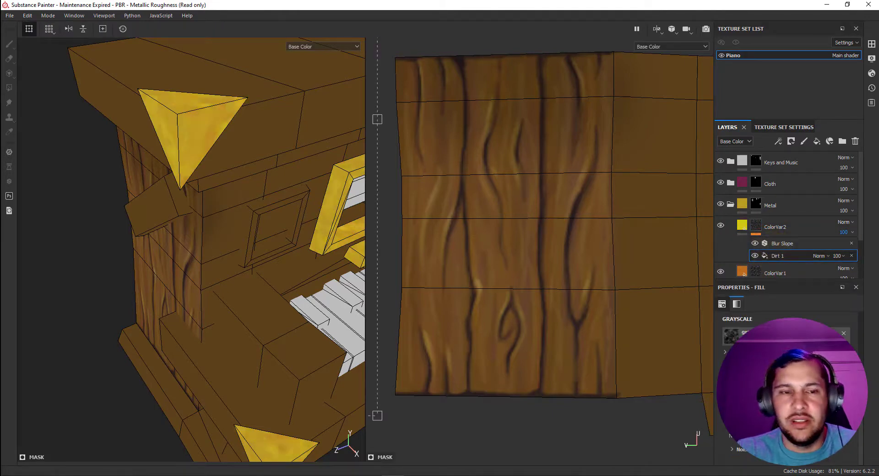
scroll(307, 298, down, 3)
alt+drag(315, 293, 309, 272)
scroll(265, 217, up, 4)
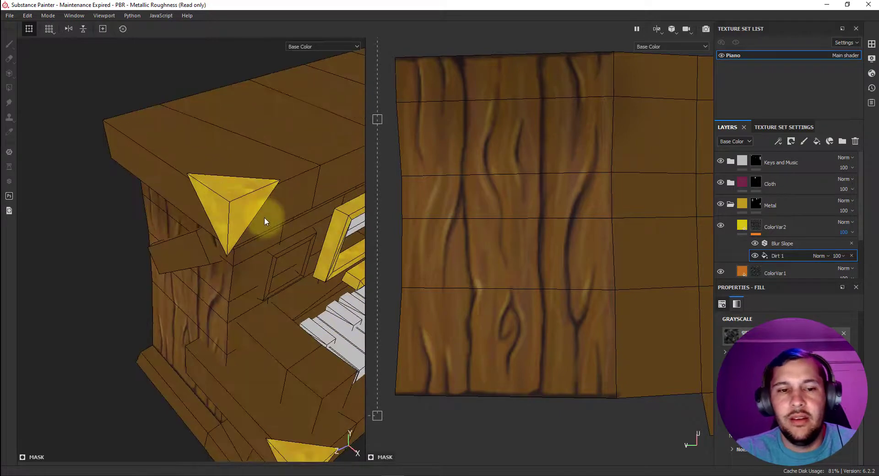
alt+drag(233, 219, 254, 226)
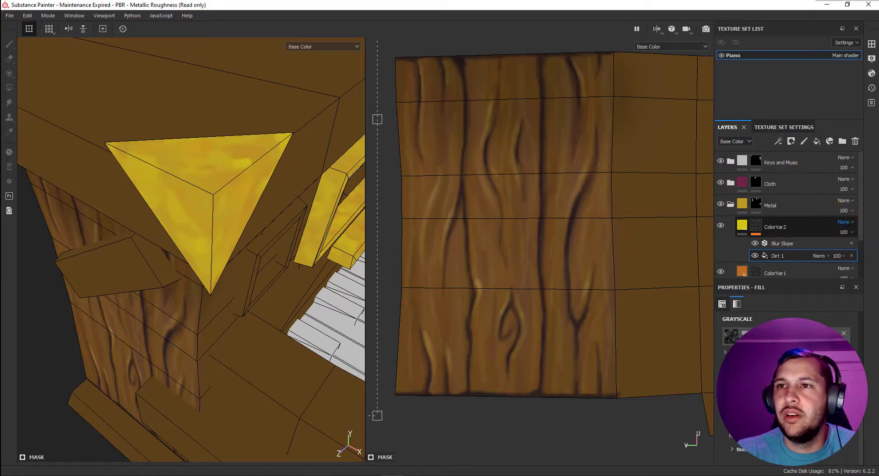
Try several blending modes on ColorVar2, including Hard light, and set the layer to Multiply
click(844, 222)
click(864, 92)
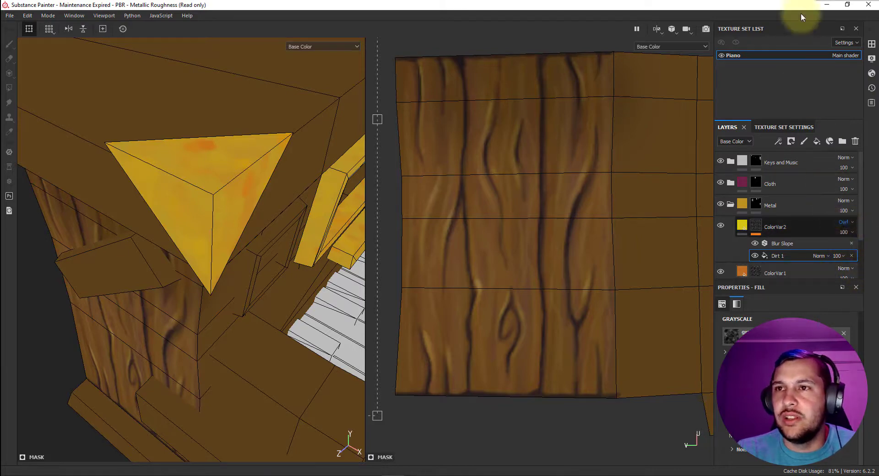
click(852, 1)
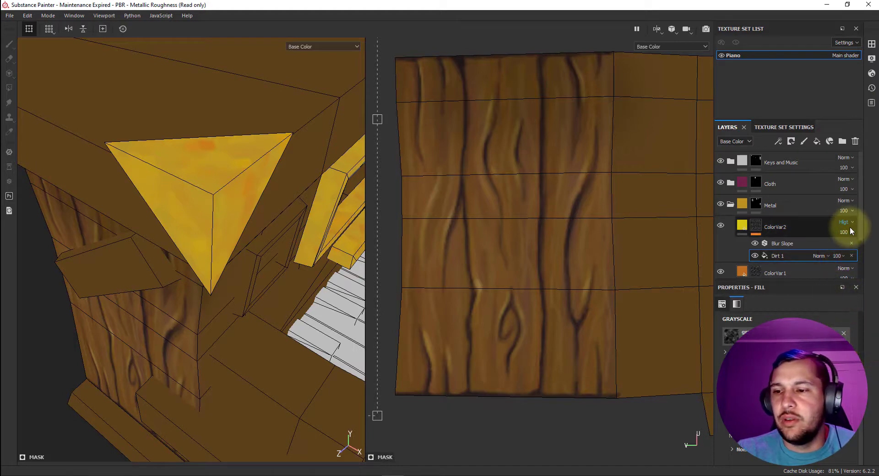
click(743, 227)
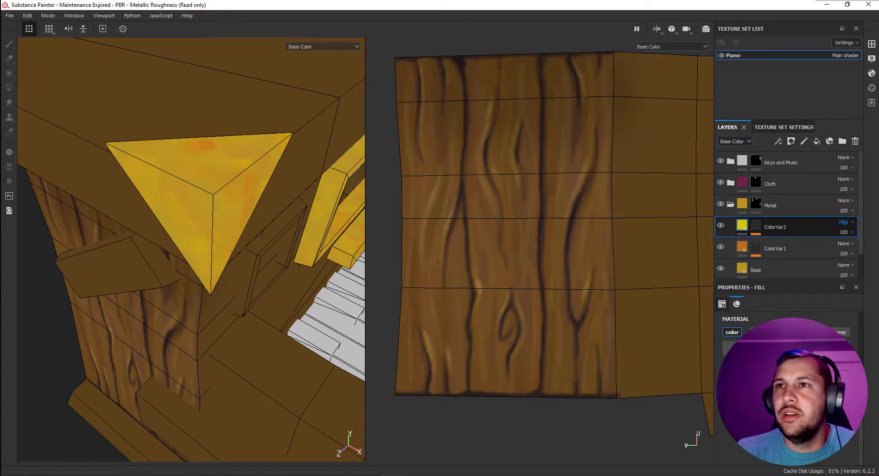
key(m)
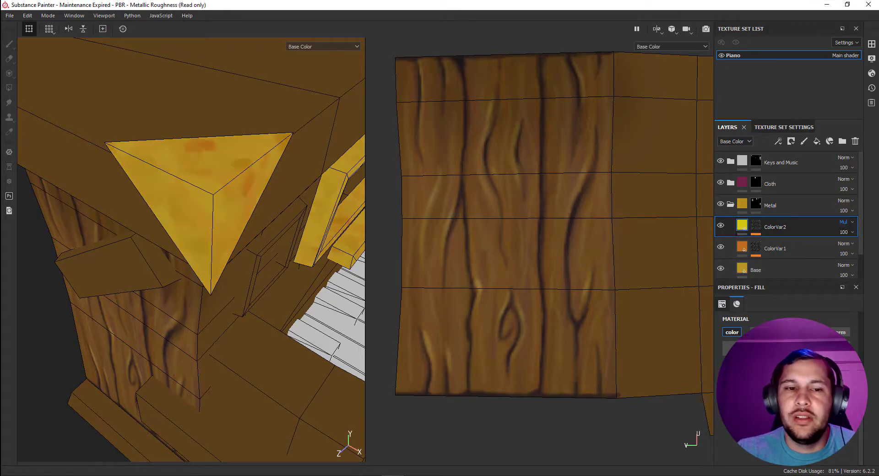
Examine the piano's metal parts in the lit Material display, and return the viewports to Base Color
scroll(331, 250, down, 5)
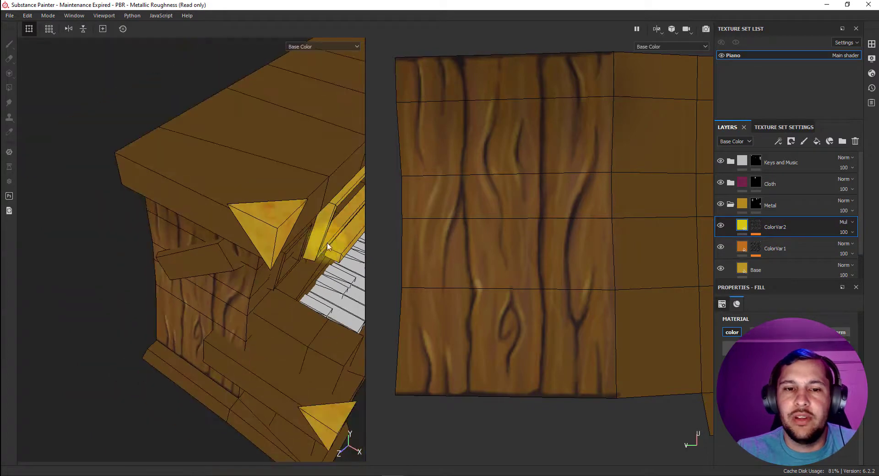
alt+drag(308, 201, 251, 174)
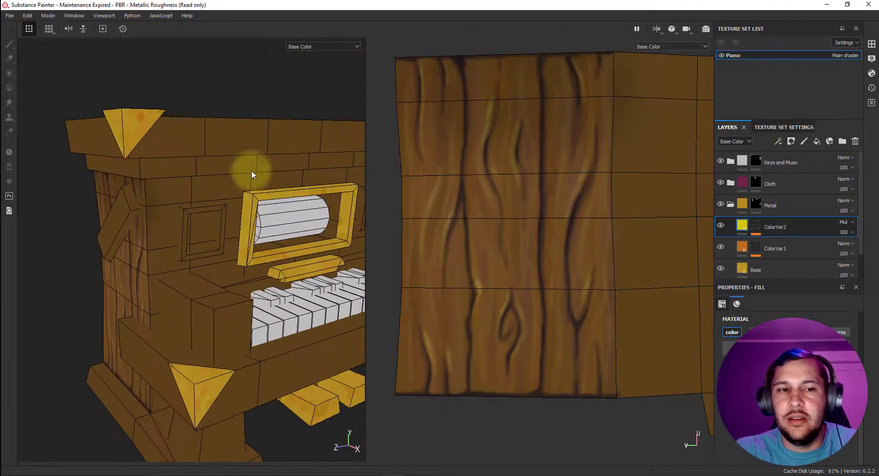
click(325, 50)
click(316, 62)
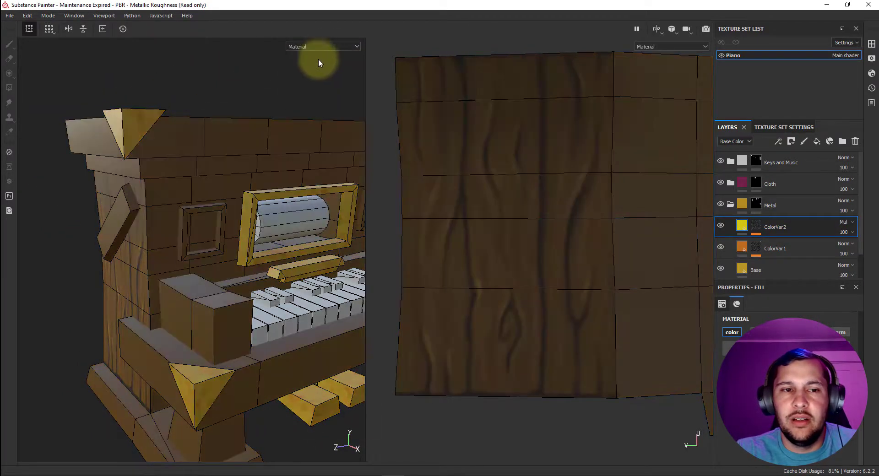
alt+drag(284, 151, 275, 46)
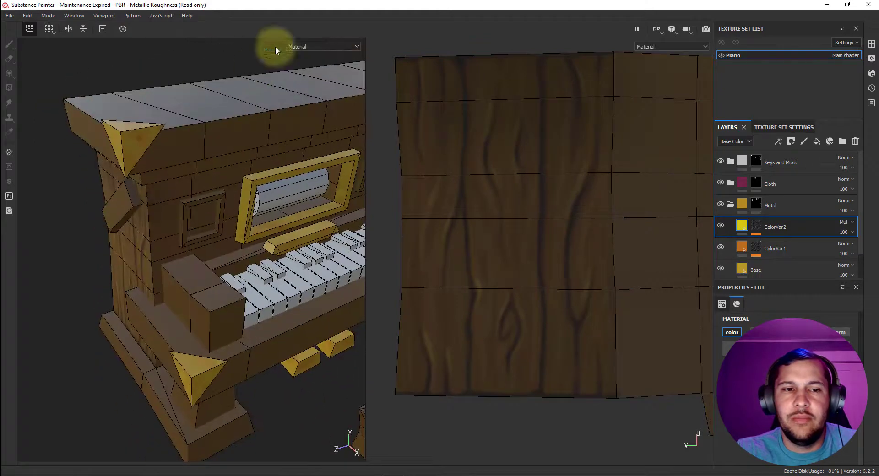
click(306, 46)
click(307, 72)
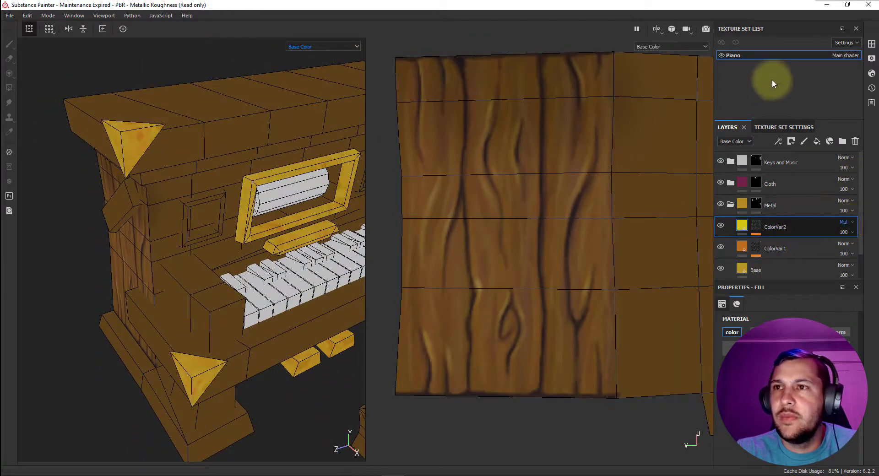
Compare Color burn and Soft light blending for ColorVar2 on the metal corner, and return the layer to Multiply
click(847, 1)
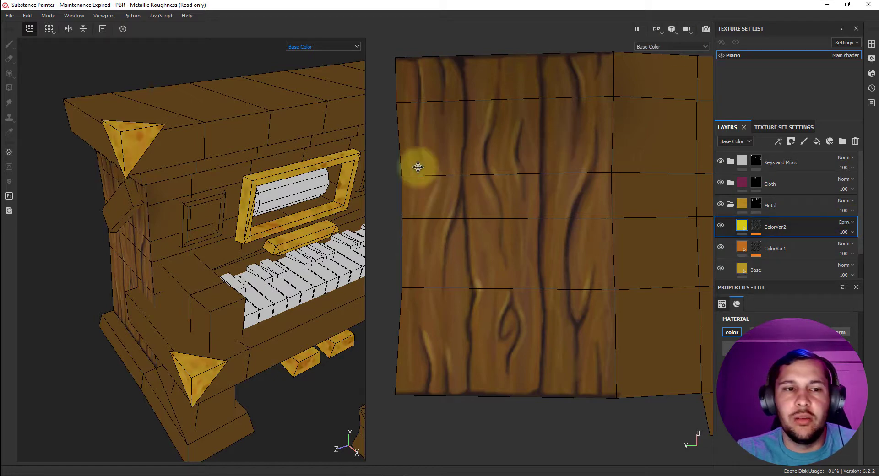
alt+drag(268, 164, 254, 183)
scroll(255, 183, up, 3)
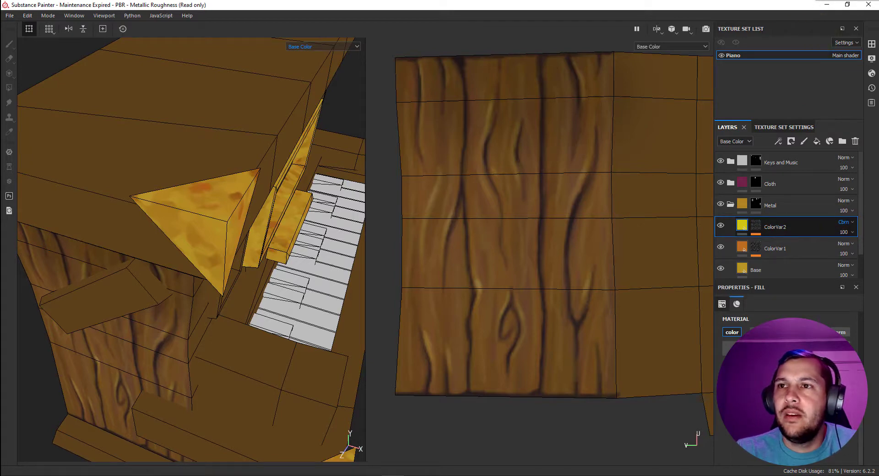
scroll(844, 223, down, 2)
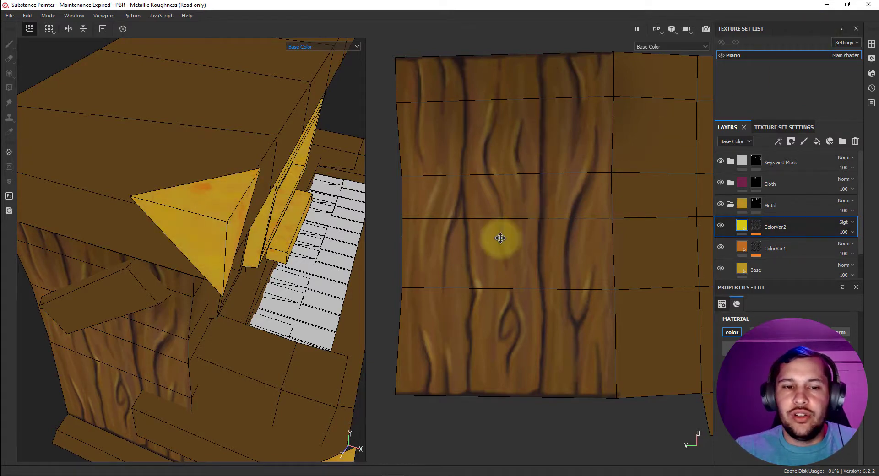
alt+drag(222, 222, 158, 208)
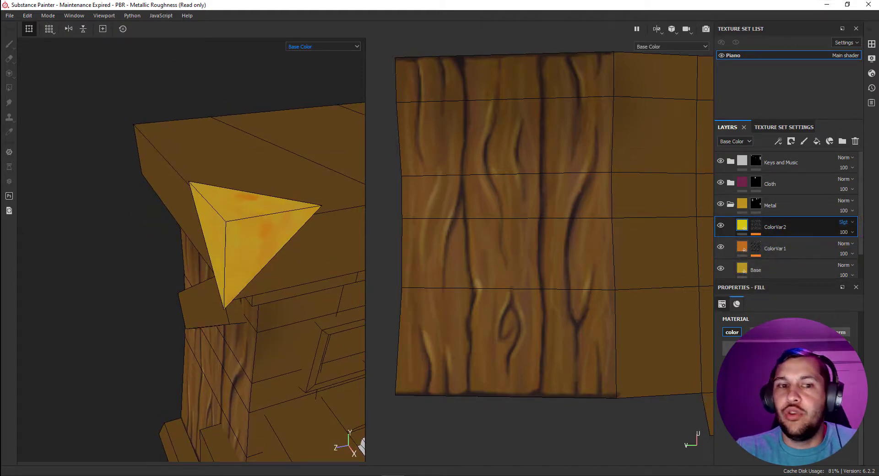
click(841, 101)
alt+drag(255, 214, 357, 237)
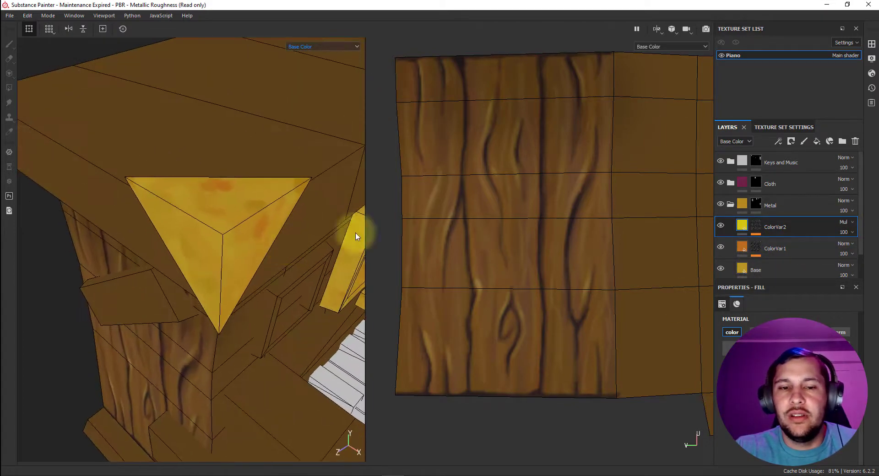
Compare the metal with ColorVar2 hidden and shown, and examine the color variation on the piano's corners, frame and hinges
click(721, 226)
click(720, 226)
click(720, 225)
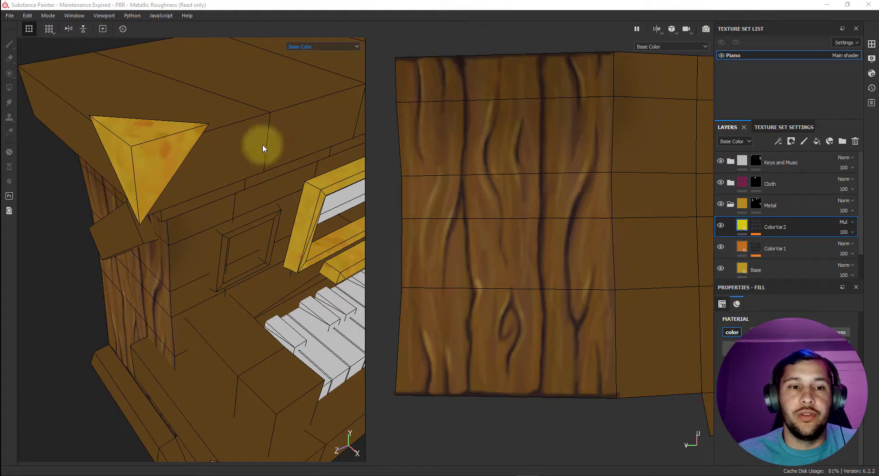
alt+middle_drag(284, 179, 171, 94)
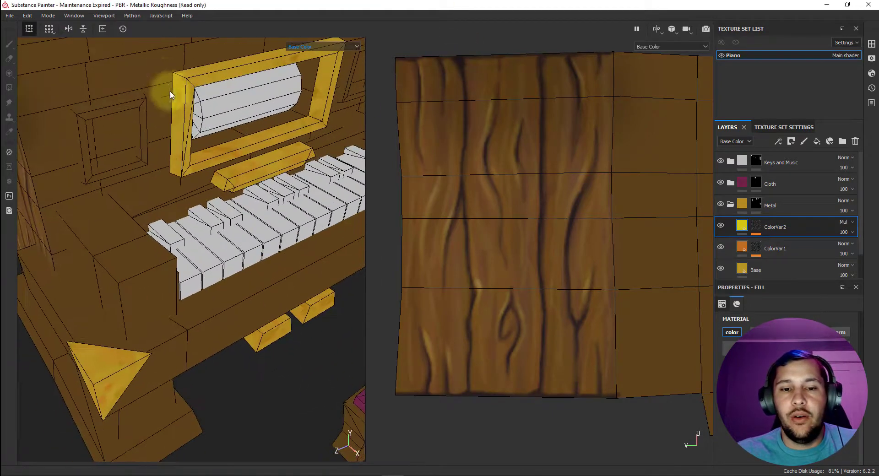
scroll(220, 146, up, 4)
scroll(245, 174, down, 5)
alt+drag(295, 172, 166, 145)
alt+drag(233, 111, 188, 141)
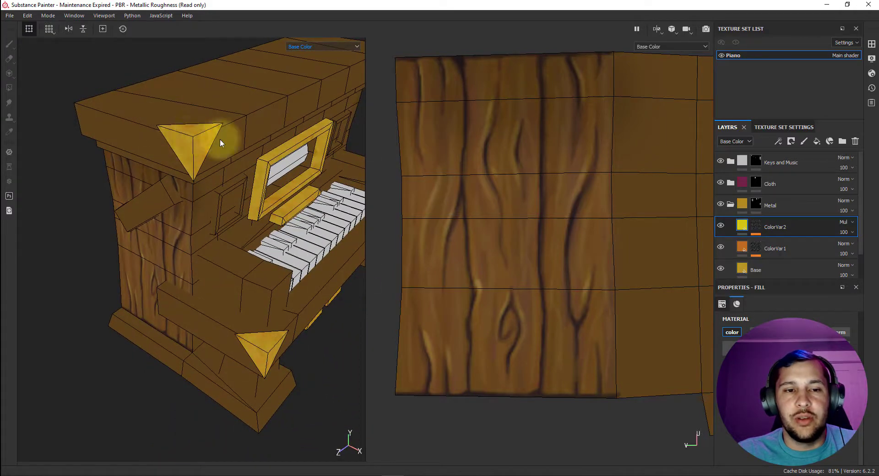
Add an empty paint layer above ColorVar2 in the Metal folder and frame the upper metal corner for painting
click(803, 142)
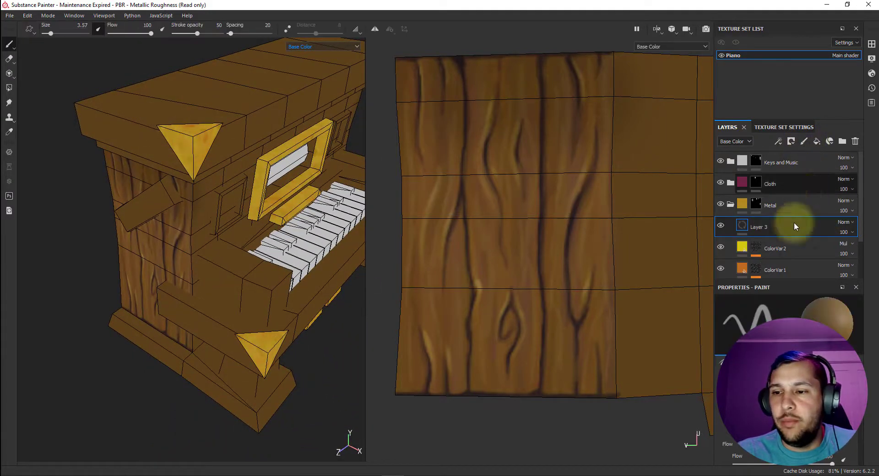
double_click(763, 229)
click(801, 229)
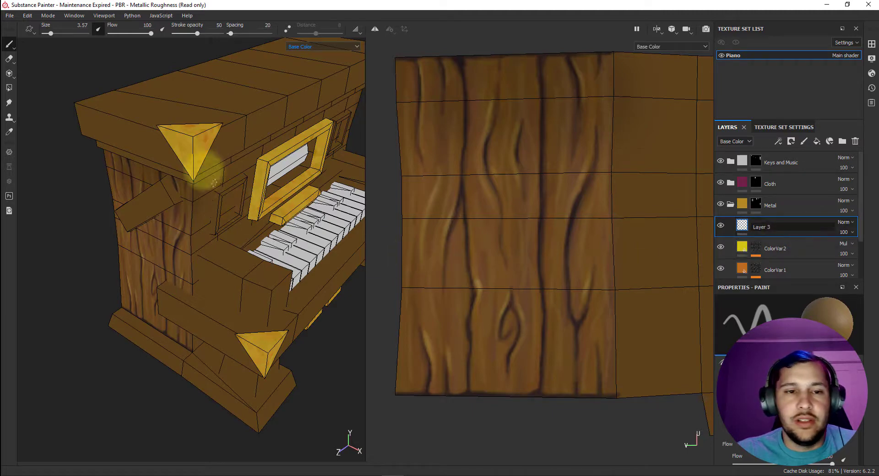
scroll(193, 145, up, 3)
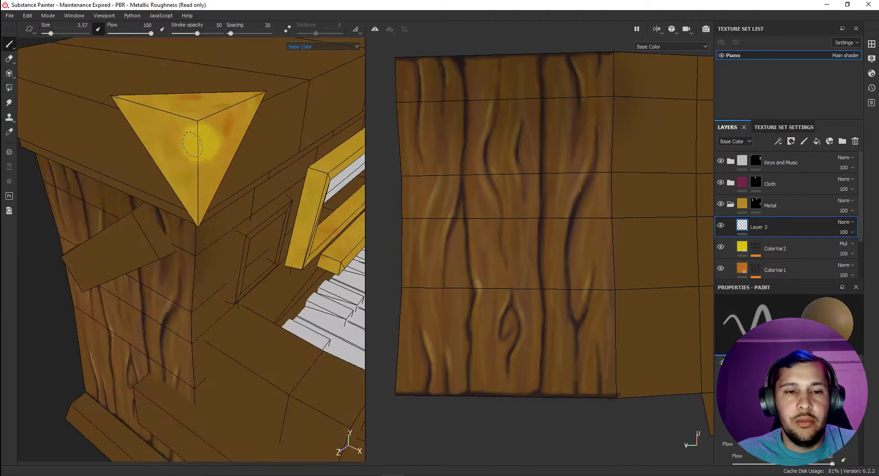
alt+drag(200, 143, 177, 144)
scroll(211, 128, up, 3)
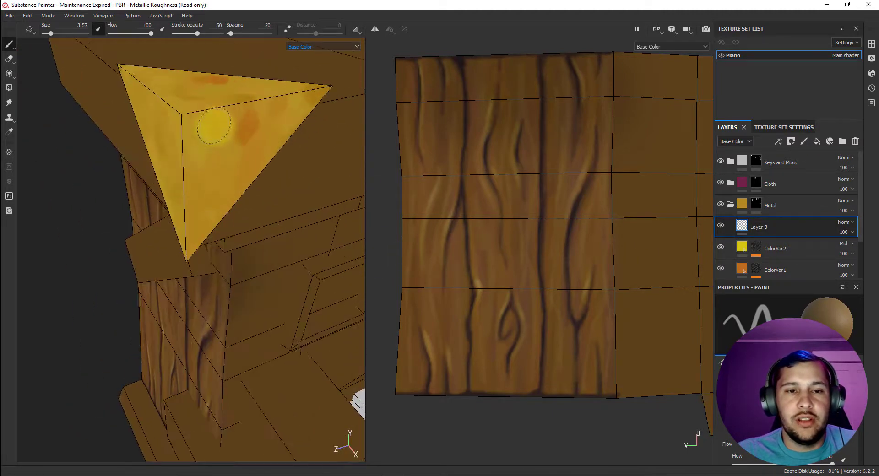
alt+middle_drag(214, 128, 208, 147)
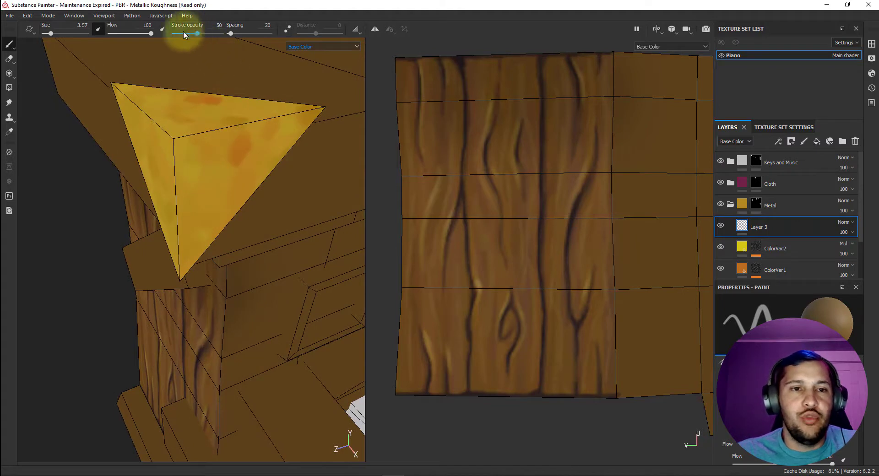
Set the brush's stroke opacity to 14 and its base color to a dark, muted purple
click(182, 33)
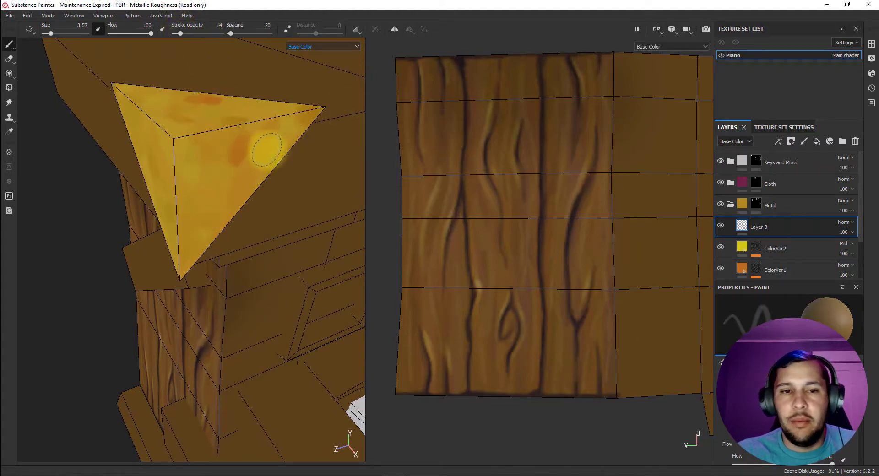
right_click(267, 150)
scroll(325, 262, down, 5)
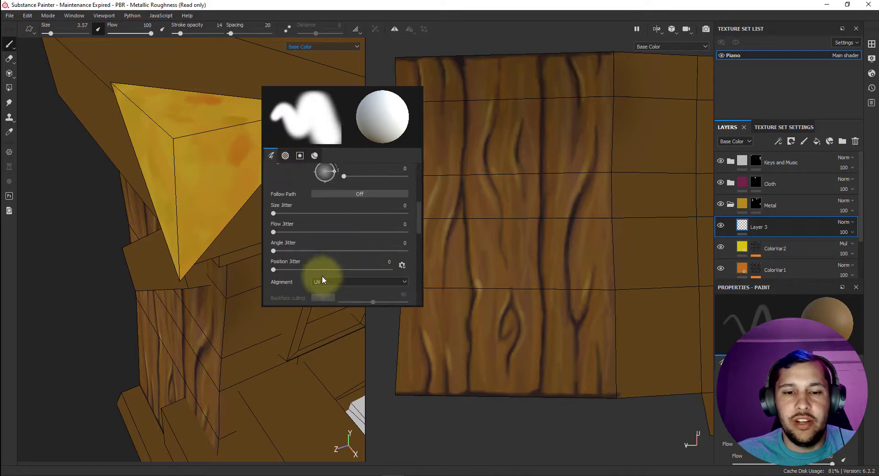
scroll(322, 277, down, 6)
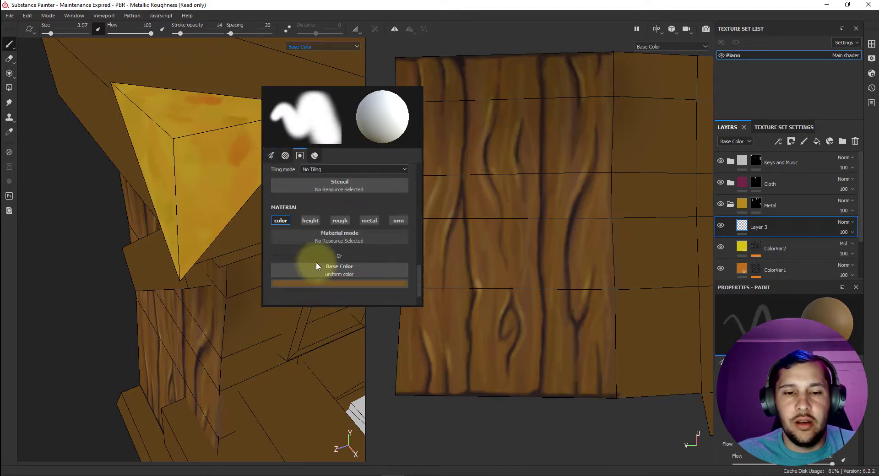
scroll(317, 265, down, 2)
click(330, 255)
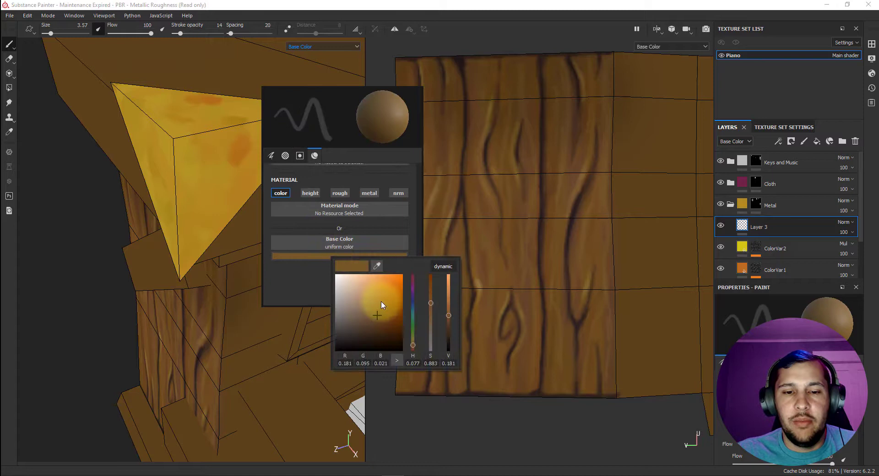
click(350, 332)
click(413, 284)
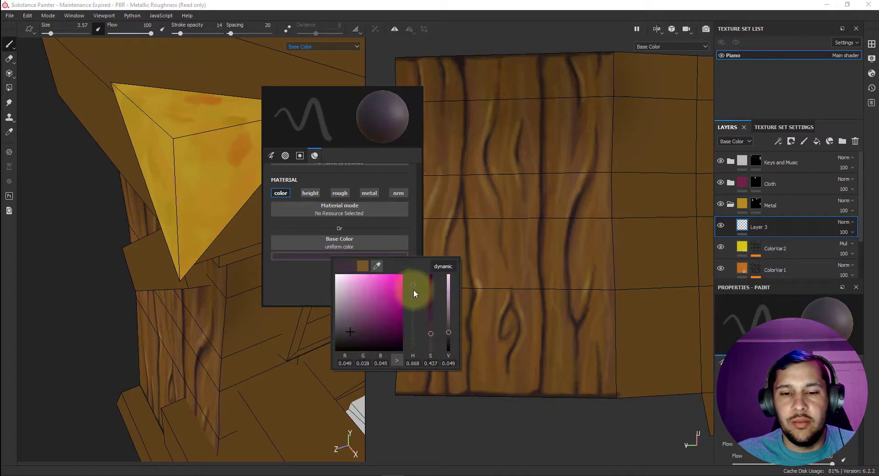
mouse_move(413, 281)
mouse_down()
mouse_move(413, 290)
mouse_move(413, 277)
mouse_up()
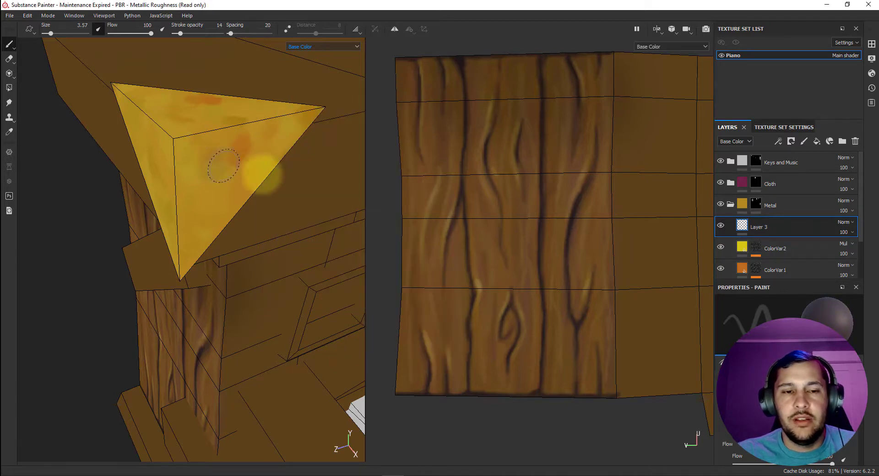
Reduce the brush size to 1.4 and raise its stroke opacity to 54 for painting dark marks on the metal corner
right_click(223, 165)
click(229, 169)
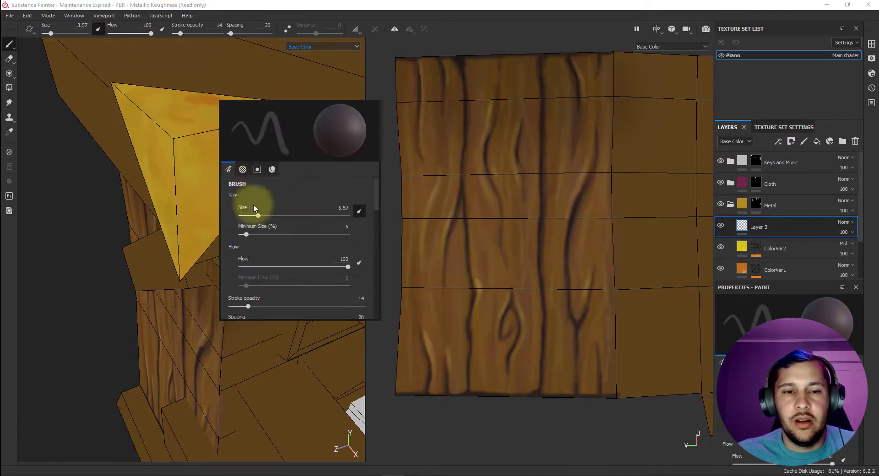
click(250, 215)
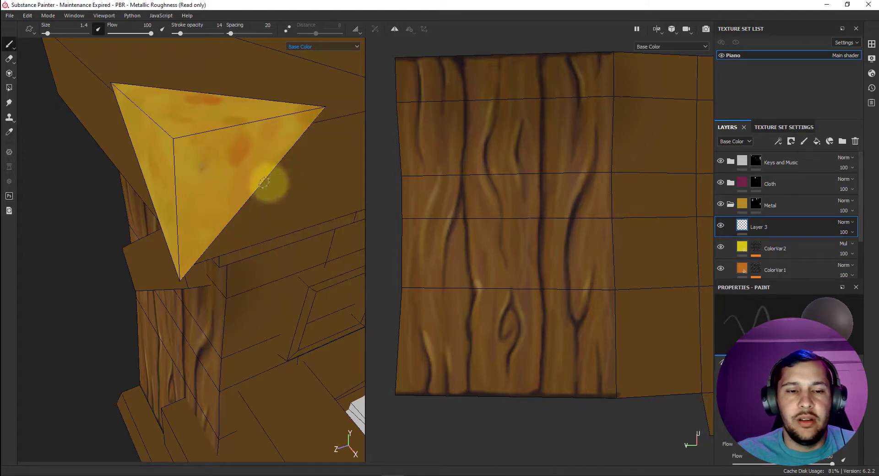
click(199, 33)
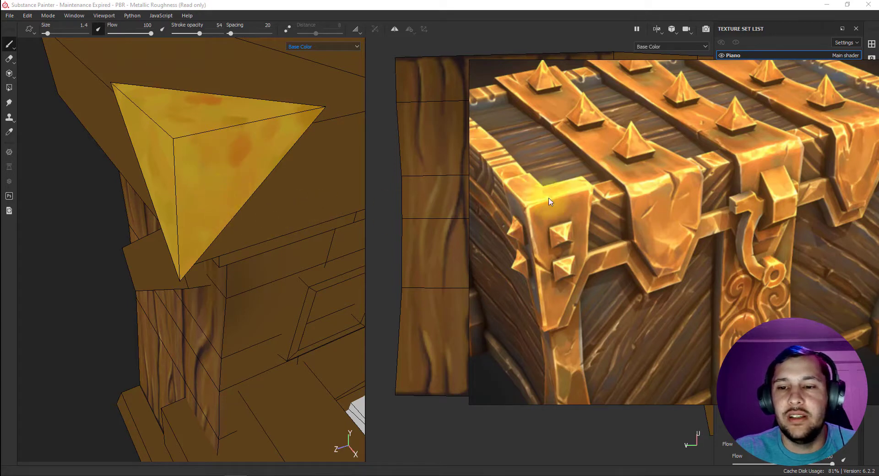
Examine the treasure chest and real antique brass reference images for dents, spots and scratches in the metal
scroll(630, 202, up, 1)
scroll(629, 202, down, 2)
scroll(630, 202, down, 2)
scroll(714, 211, down, 5)
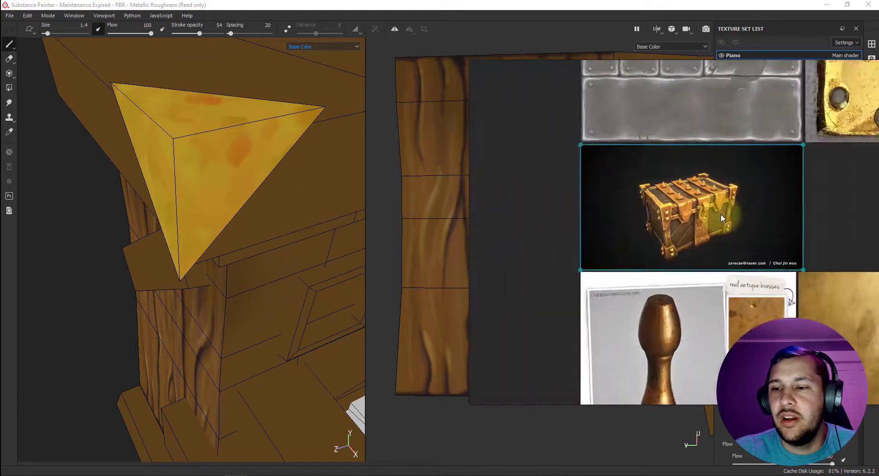
middle_drag(733, 297, 638, 217)
scroll(640, 221, up, 4)
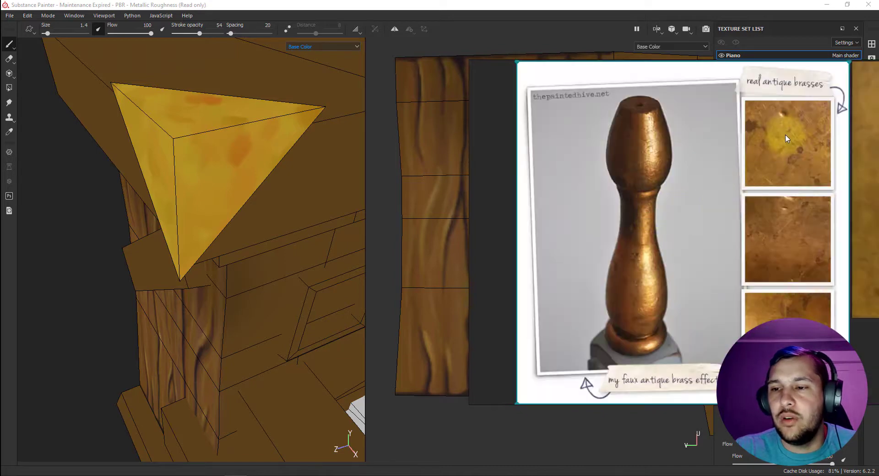
scroll(791, 137, up, 3)
middle_drag(779, 122, 742, 186)
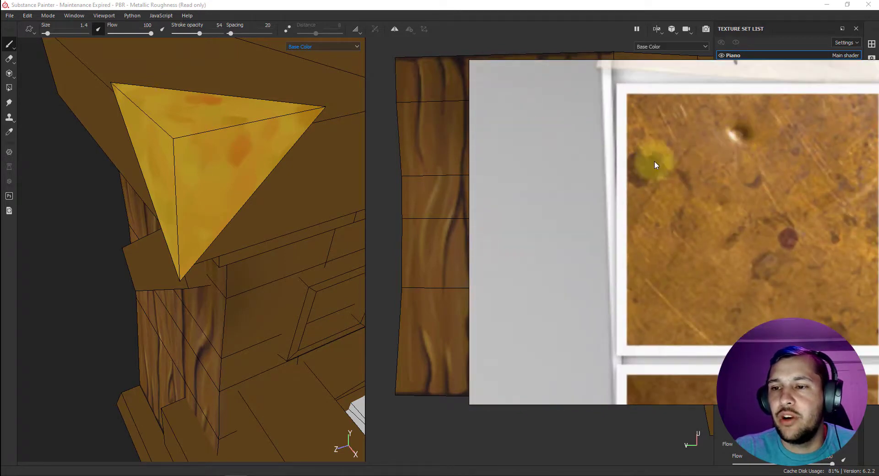
right_drag(713, 169, 719, 0)
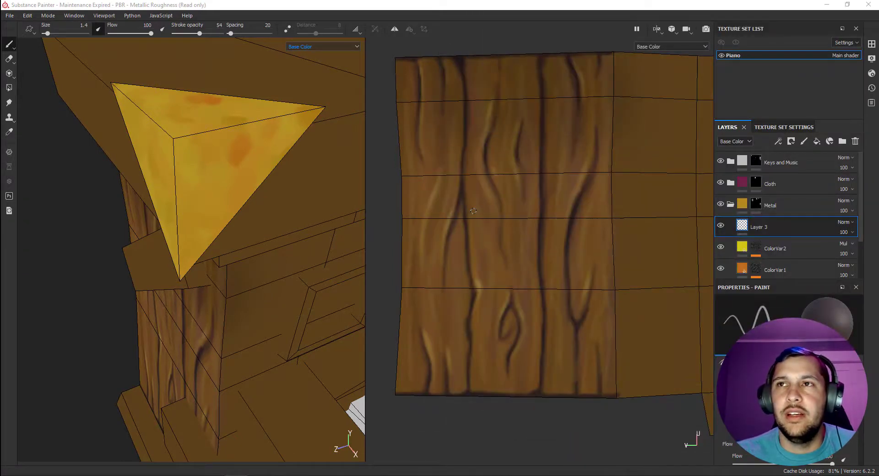
Paint a small dark dent on the metal corner, and prepare a yellow brush sampled from the metal at size 0.54 and stroke opacity 64
scroll(204, 145, up, 5)
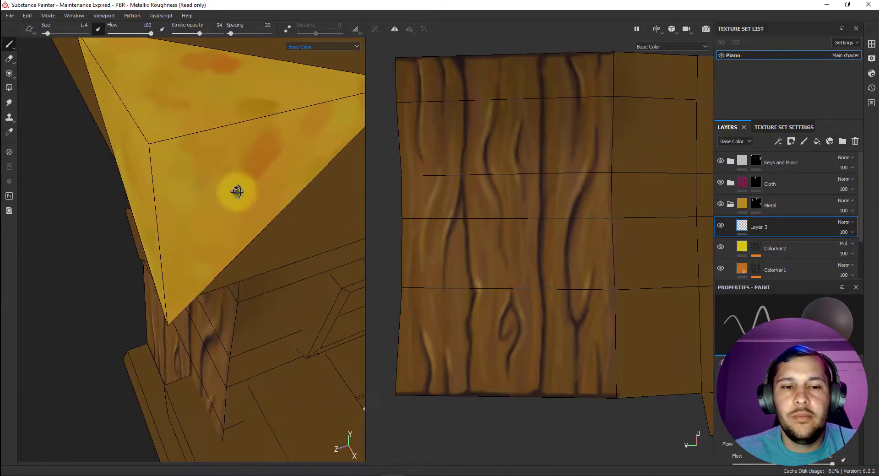
alt+drag(237, 191, 225, 184)
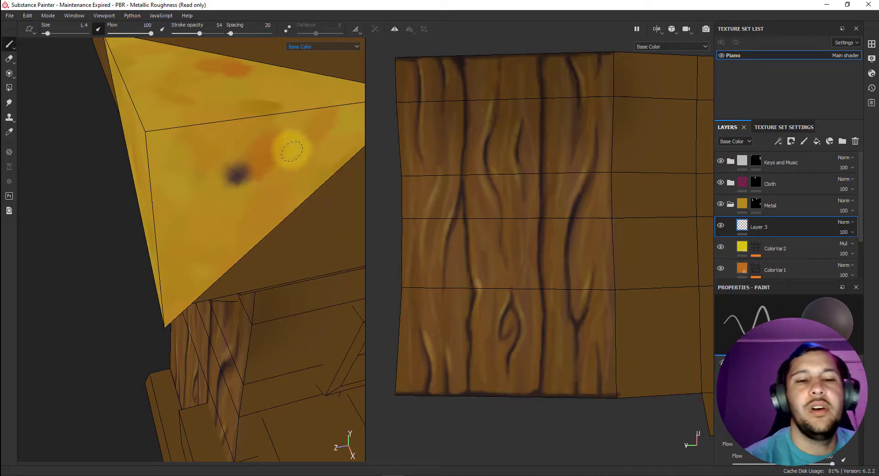
key(p)
click(306, 99)
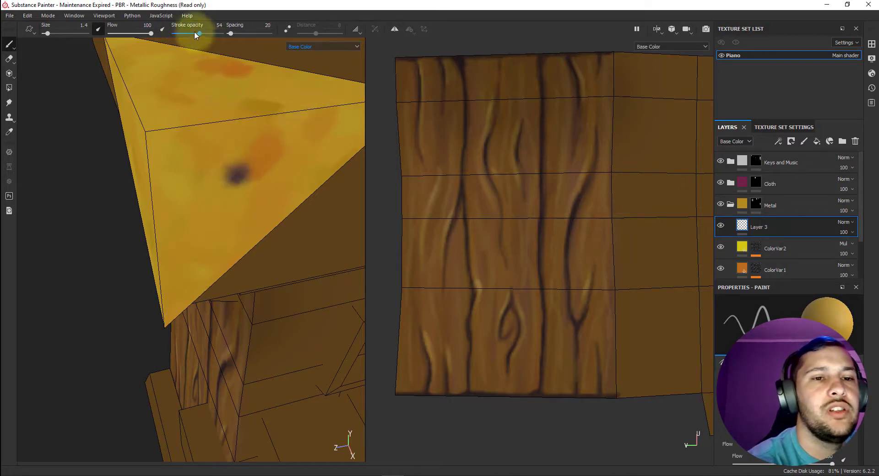
click(46, 32)
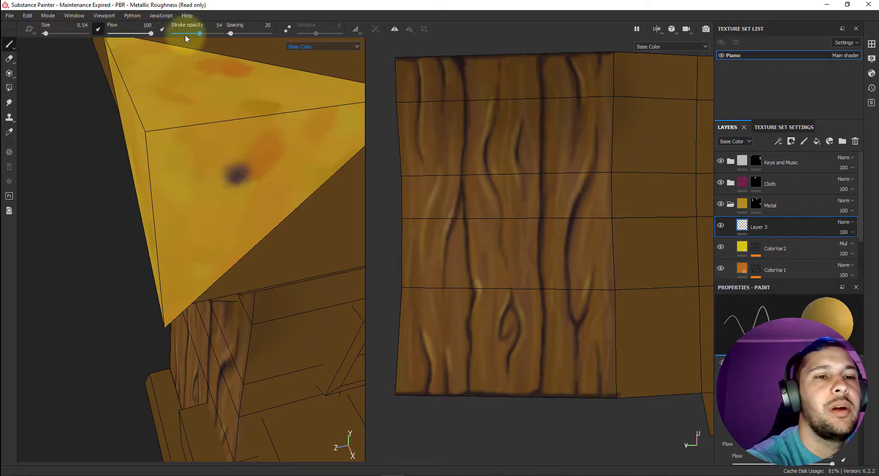
drag(198, 33, 205, 33)
Try highlight strokes in the sampled yellow along the dark dent's edge, and undo them
click(231, 166)
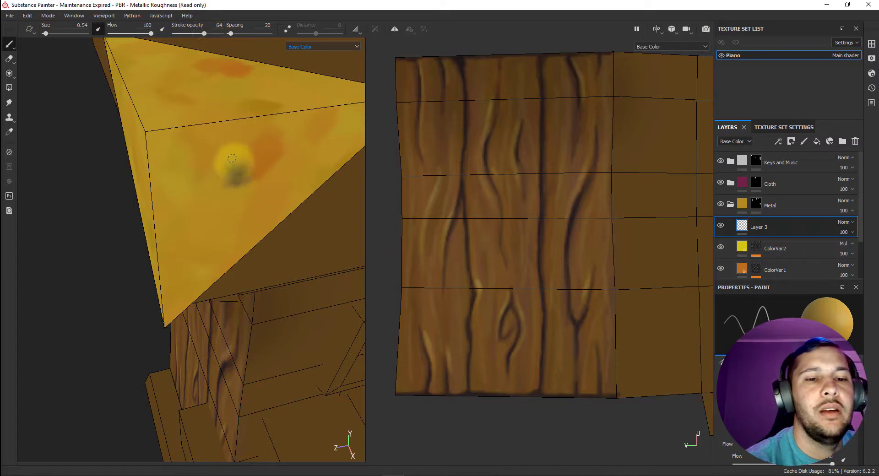
drag(226, 166, 231, 171)
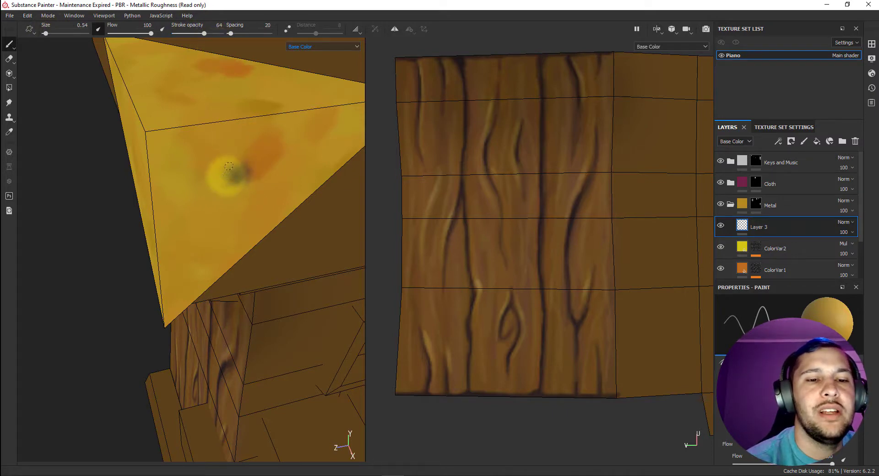
key(ctrl+z)
click(243, 163)
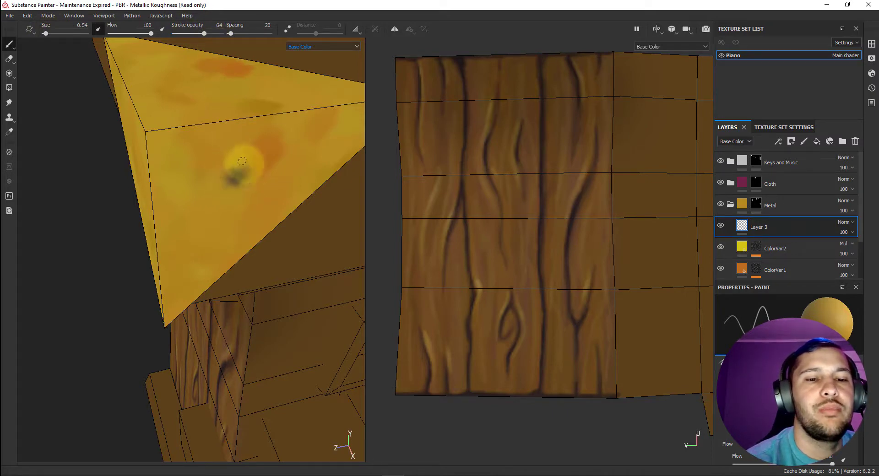
Set the brush's base color to bright yellow (RGB 0.530, 0.514, 0.017) and paint a highlight along the dent's upper edge
right_click(514, 255)
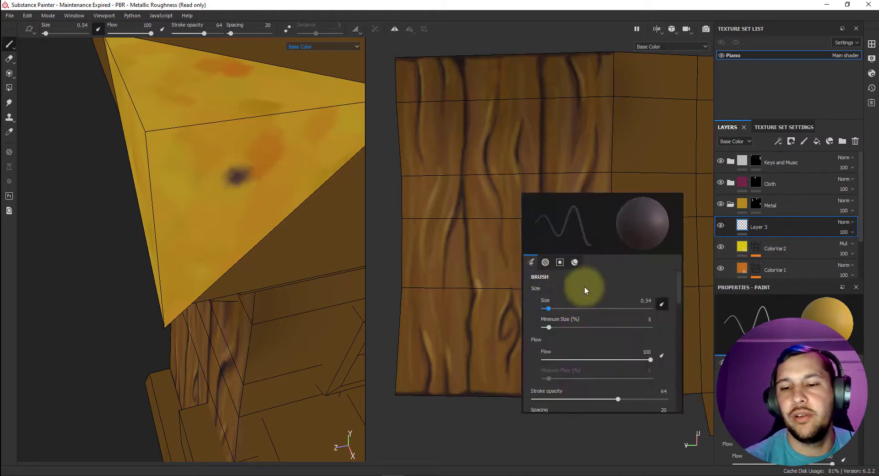
click(576, 261)
click(602, 354)
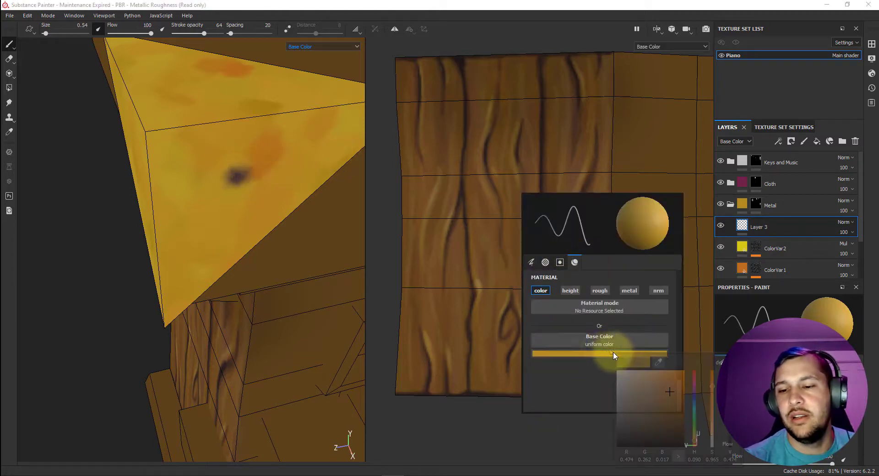
click(647, 382)
click(657, 387)
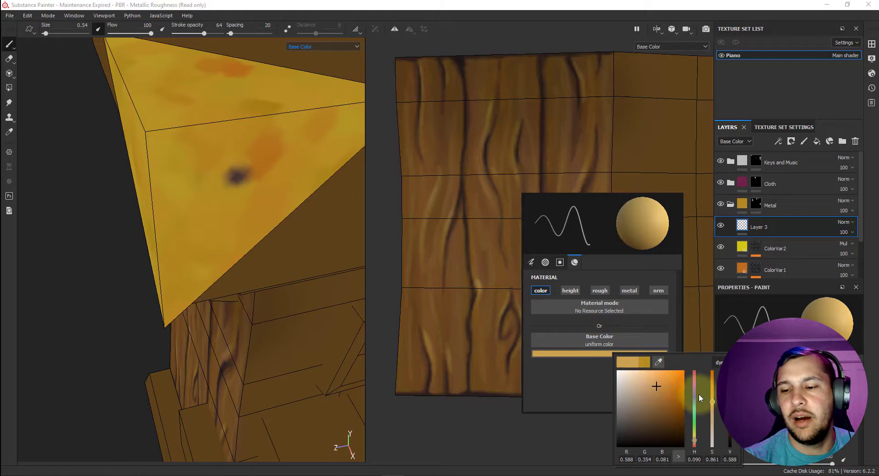
click(695, 434)
click(670, 389)
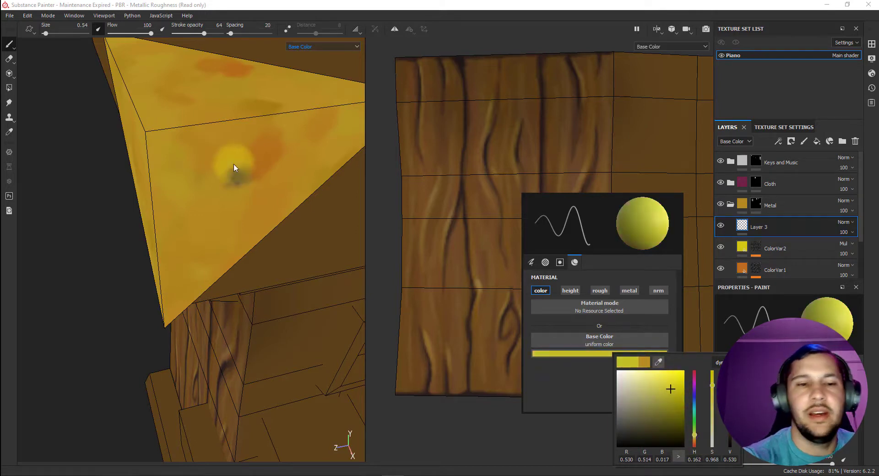
drag(234, 168, 224, 174)
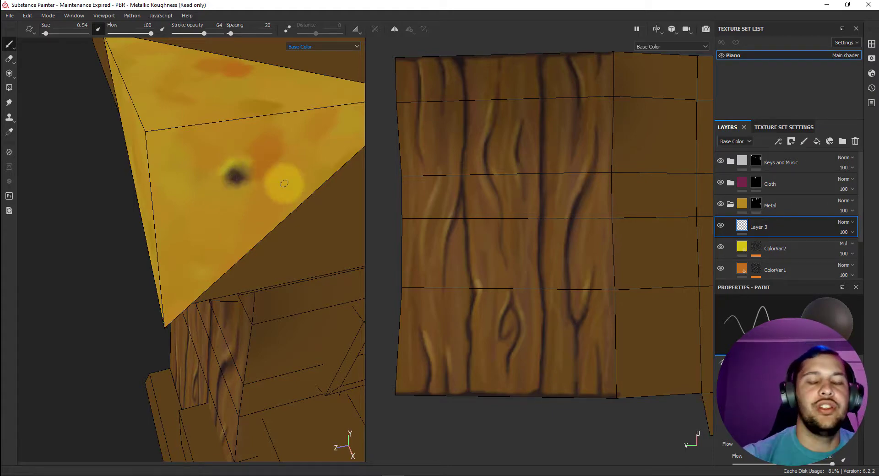
Blend sampled orange around the dark dent's lower edge, setting the stroke opacity to 41 and the brush size to 0.9
mouse_move(279, 183)
alt+mouse_down()
mouse_move(238, 186)
mouse_move(228, 201)
mouse_move(294, 201)
mouse_move(216, 169)
mouse_move(233, 168)
mouse_move(237, 188)
alt+mouse_up()
alt+right_drag(238, 188, 376, 199)
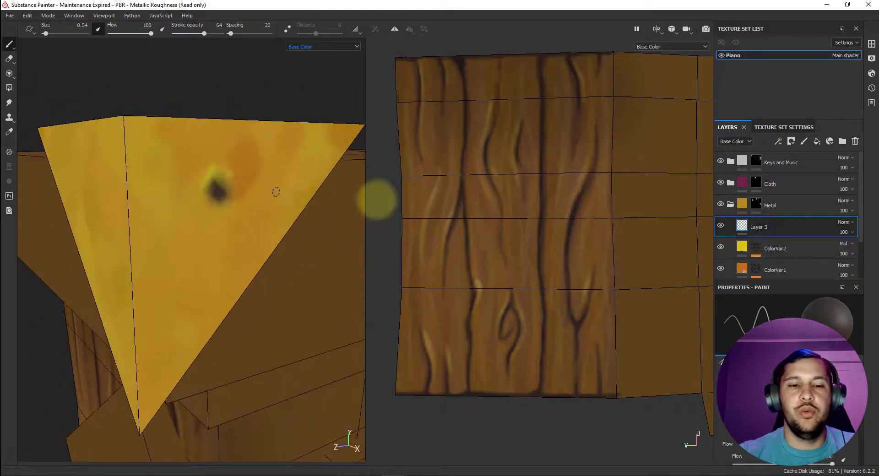
mouse_move(249, 197)
alt+mouse_down()
mouse_move(215, 203)
mouse_move(241, 174)
alt+mouse_up()
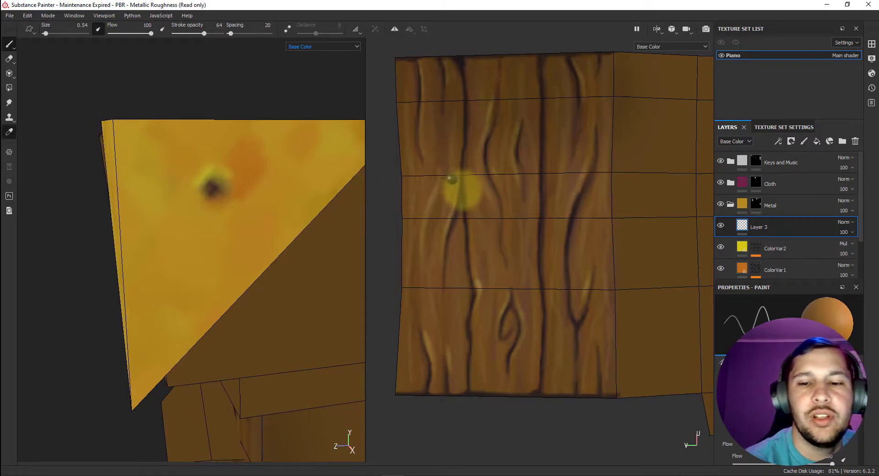
drag(205, 34, 193, 34)
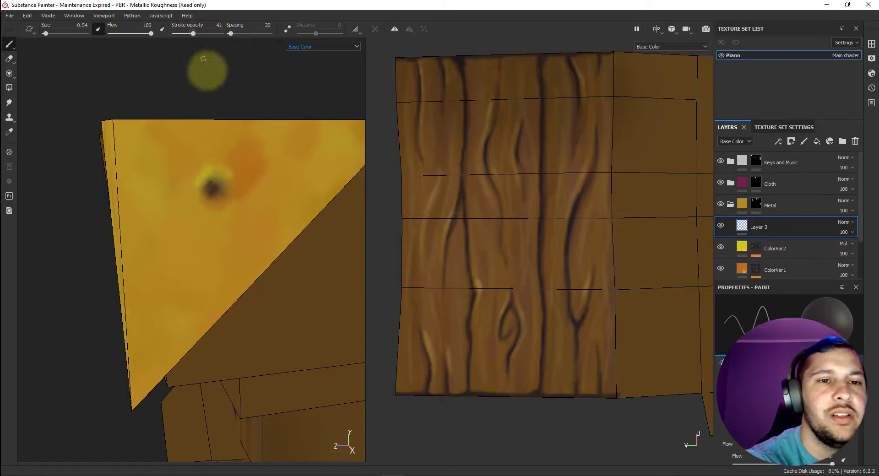
drag(49, 34, 51, 33)
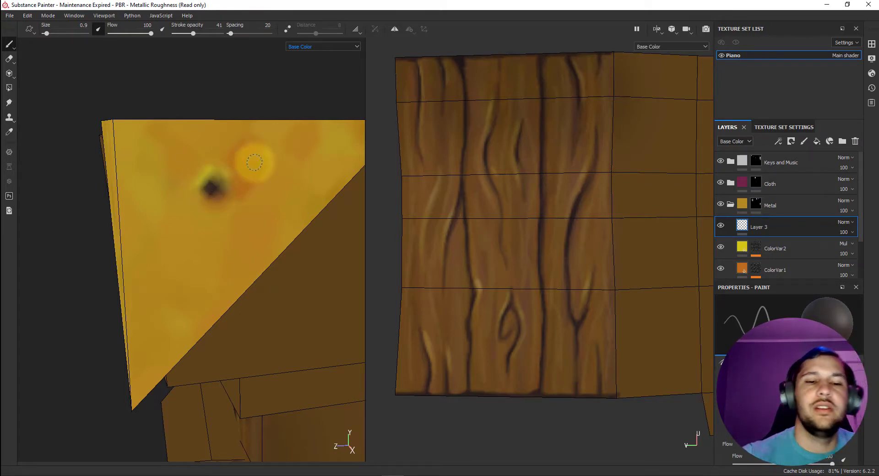
Check the scratched metal planks reference and paint a dark curved scratch across the upper edge of the metal corner
scroll(241, 172, down, 2)
alt+drag(208, 195, 259, 213)
scroll(234, 242, down, 4)
scroll(199, 211, up, 2)
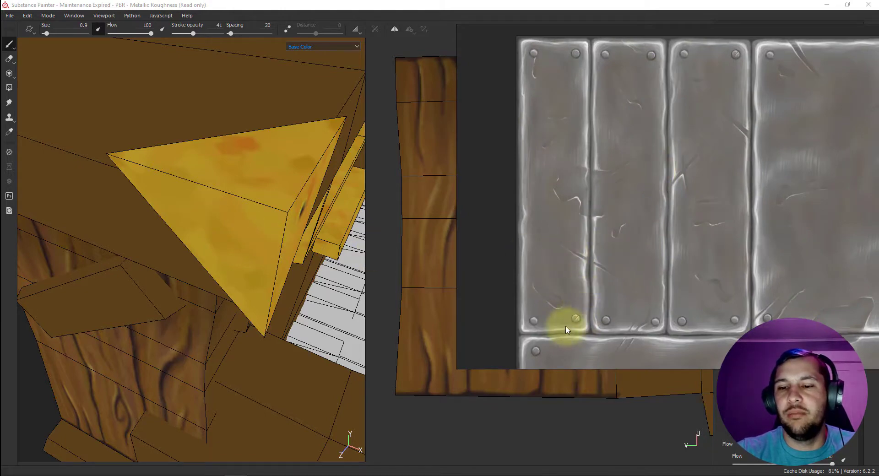
scroll(179, 182, up, 2)
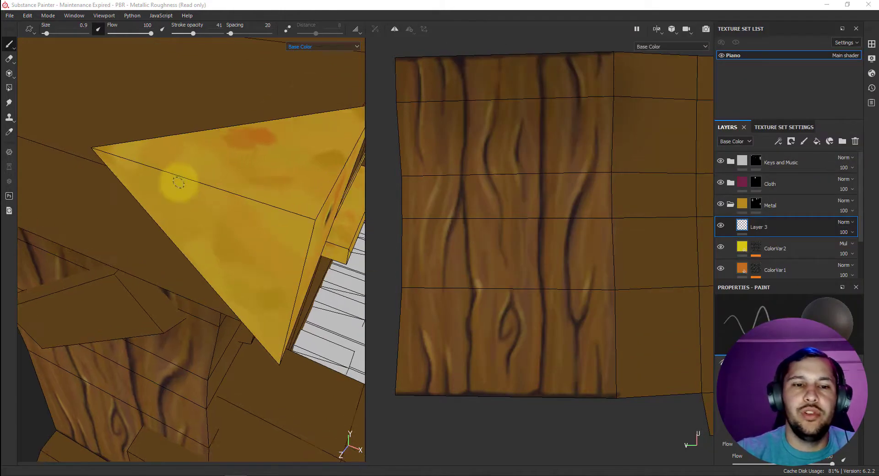
alt+drag(206, 182, 152, 177)
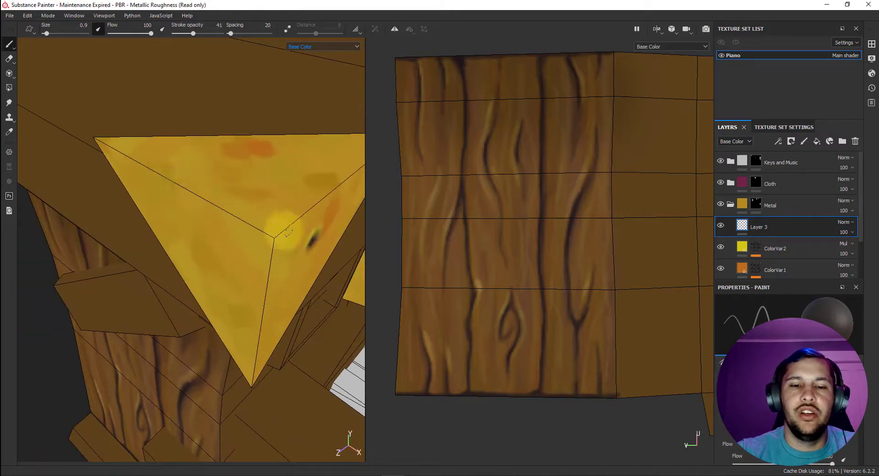
mouse_move(211, 228)
mouse_down()
mouse_move(224, 179)
mouse_move(210, 221)
mouse_up()
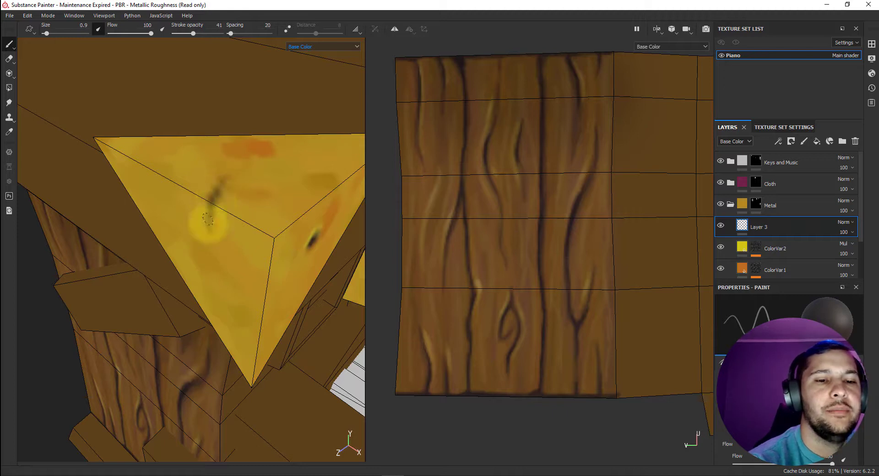
Rework the scratch with orange and brown tones sampled from the metal corner, and undo the last stroke
key(p)
click(250, 147)
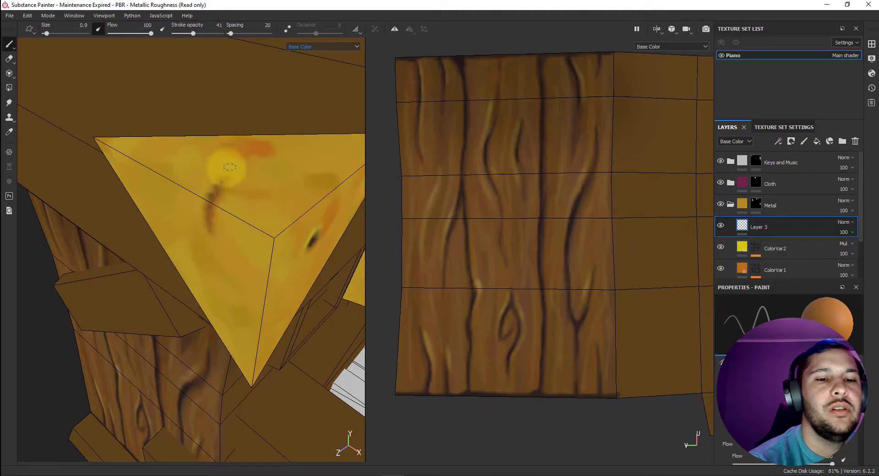
key(p)
click(224, 181)
drag(223, 179, 210, 194)
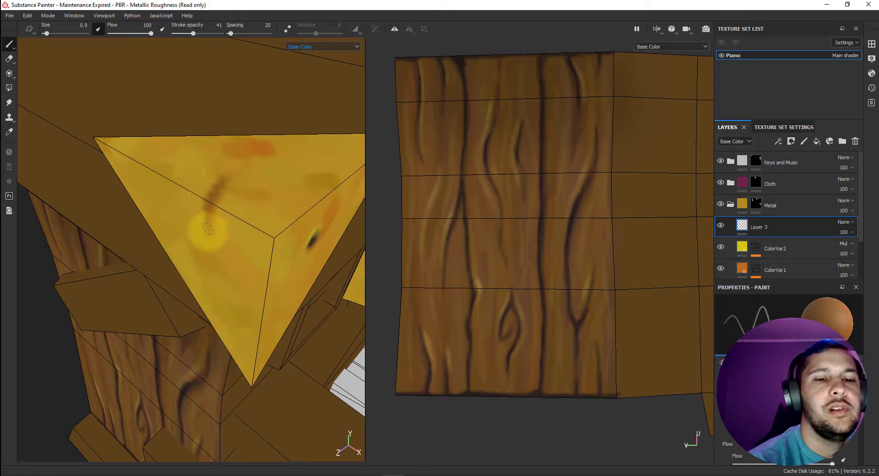
key(ctrl+z)
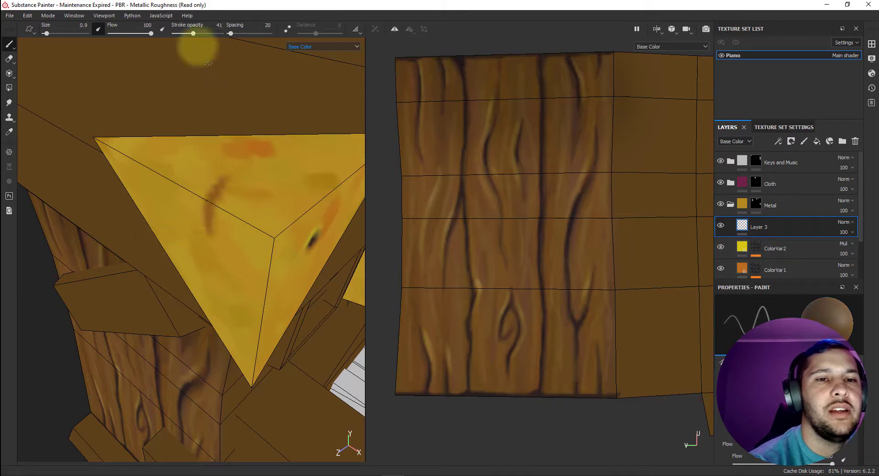
Set the stroke opacity to 23 and refine the scratch with soft strokes, sampling colors from the dent and its highlight
drag(191, 31, 184, 32)
click(217, 186)
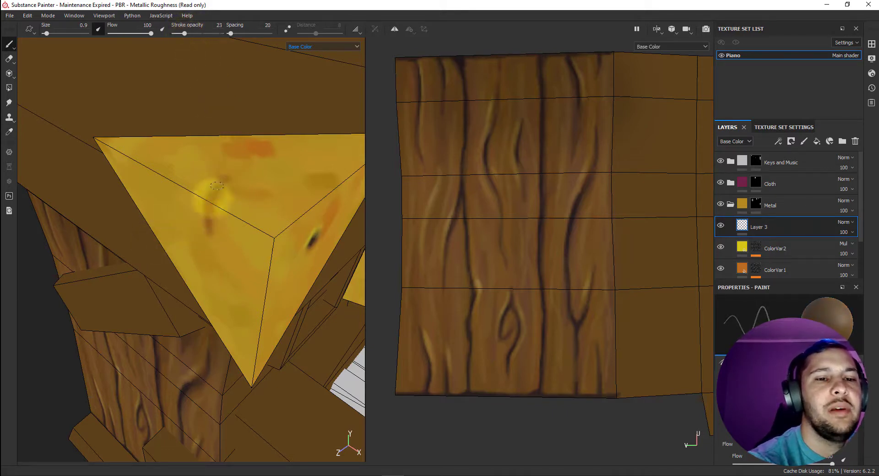
drag(206, 223, 206, 202)
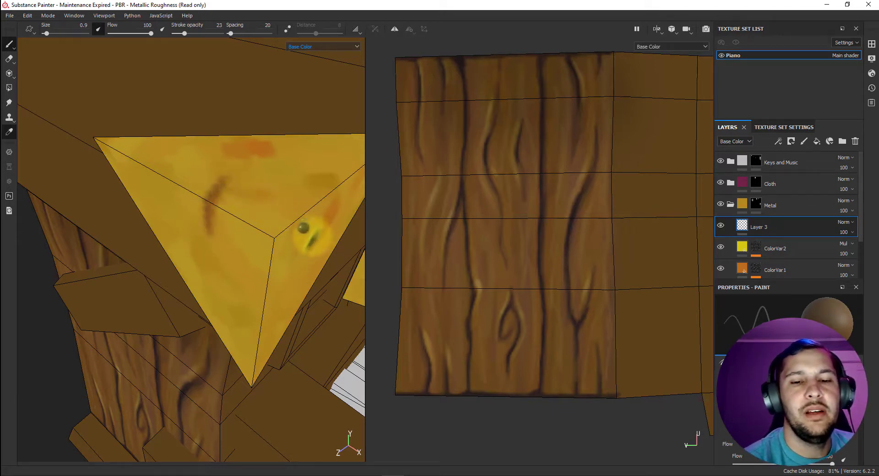
key(p)
click(311, 237)
click(302, 228)
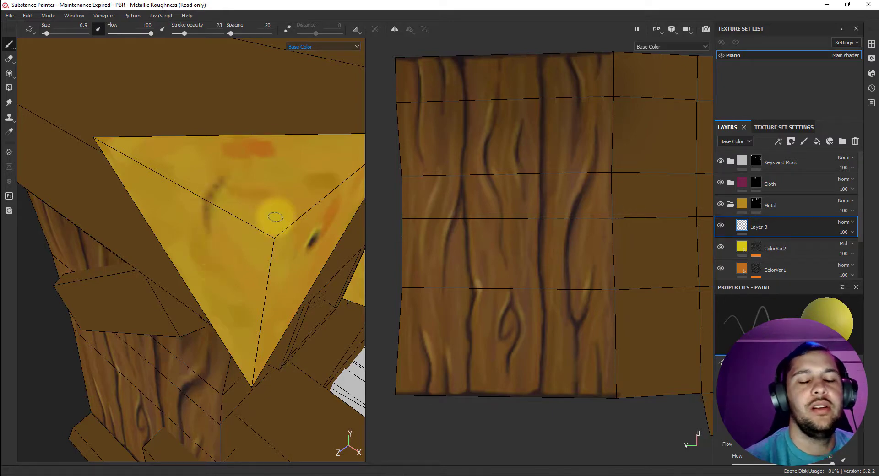
Darken the scratch on the metal corner's UV island in the 2D view, using the dark tone sampled from the dent
scroll(256, 228, up, 1)
alt+drag(179, 269, 254, 256)
scroll(443, 251, down, 4)
scroll(472, 250, down, 8)
alt+middle_drag(511, 233, 593, 224)
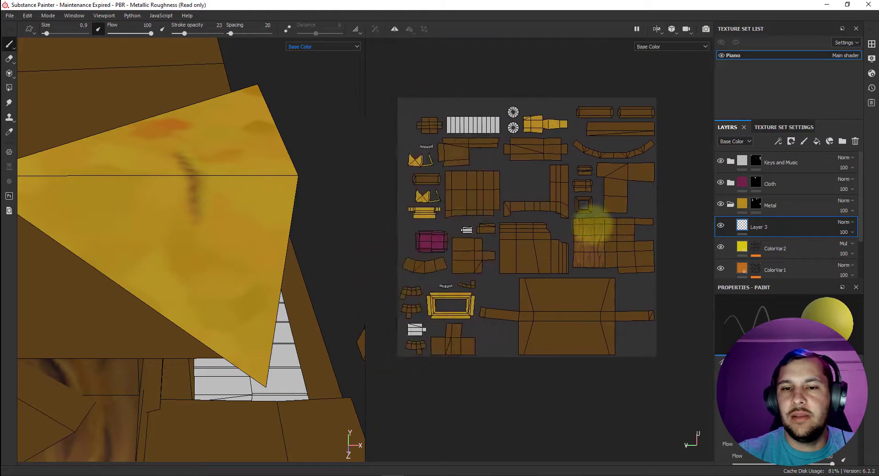
scroll(397, 231, up, 4)
scroll(356, 195, up, 1)
scroll(481, 206, up, 5)
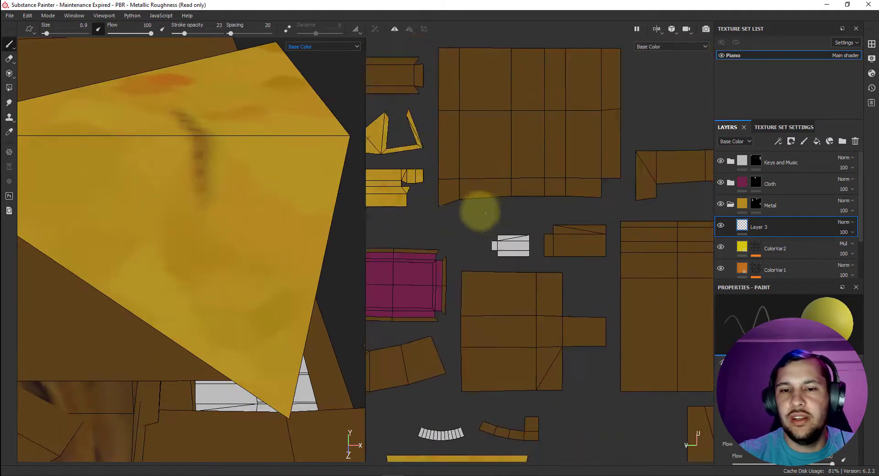
scroll(618, 162, up, 6)
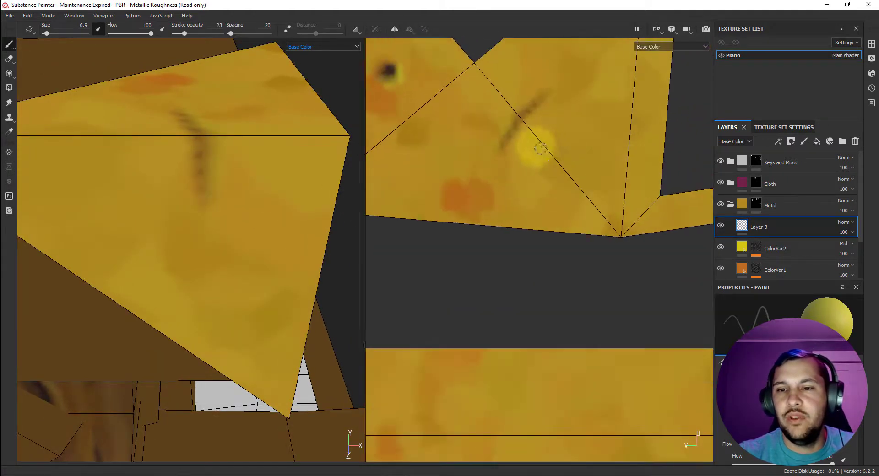
click(425, 122)
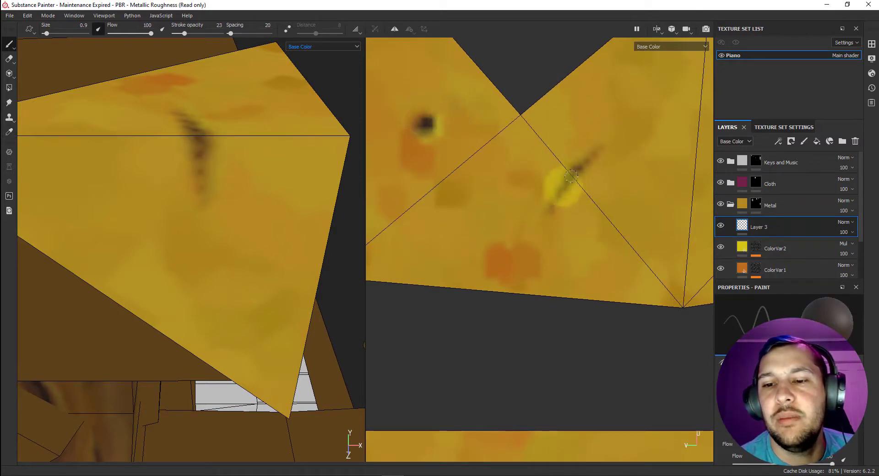
Thin the scratch's edges with gold sampled from the surrounding metal, and reinforce its core with the dent's dark color
click(607, 132)
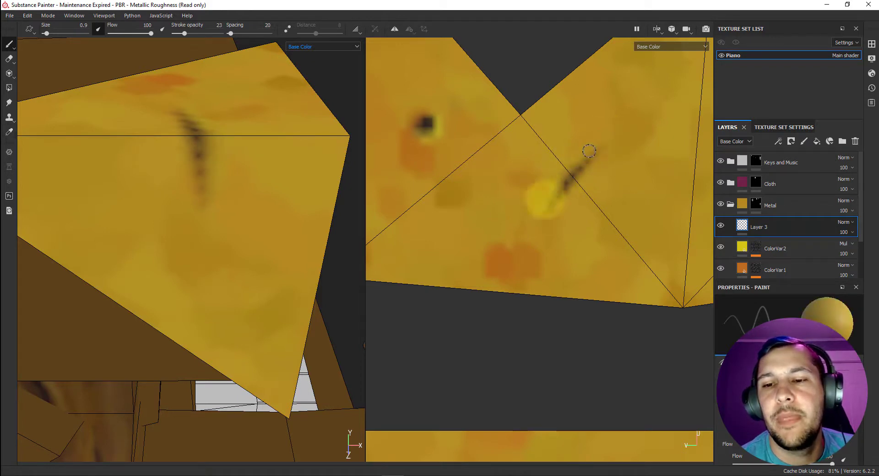
key(p)
click(426, 124)
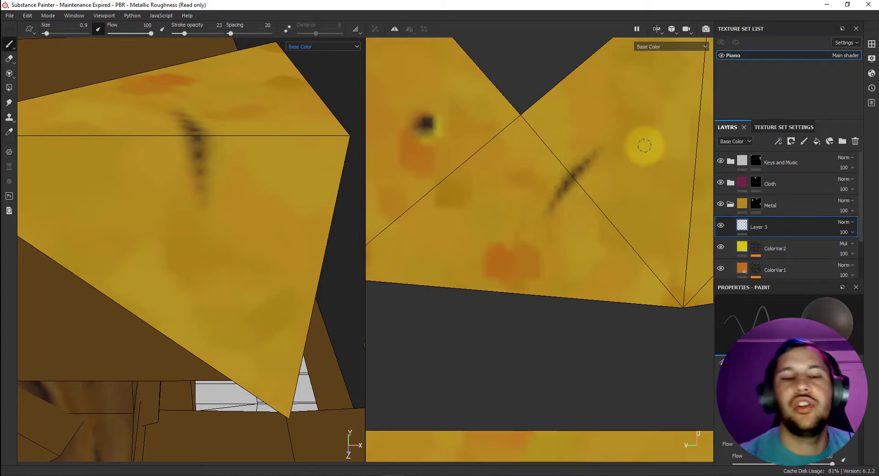
Examine how the dent and scratch on the metal corner read from close up and at full piano distance
scroll(239, 208, down, 5)
alt+drag(240, 215, 208, 198)
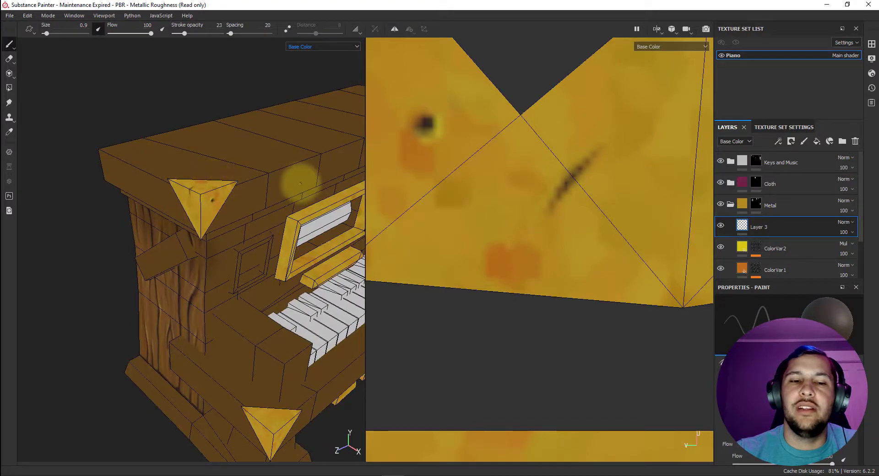
scroll(263, 190, down, 5)
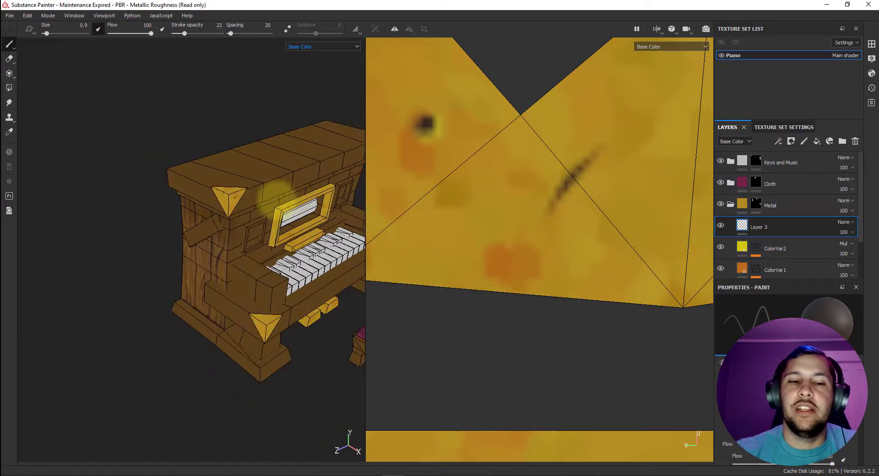
scroll(270, 196, up, 8)
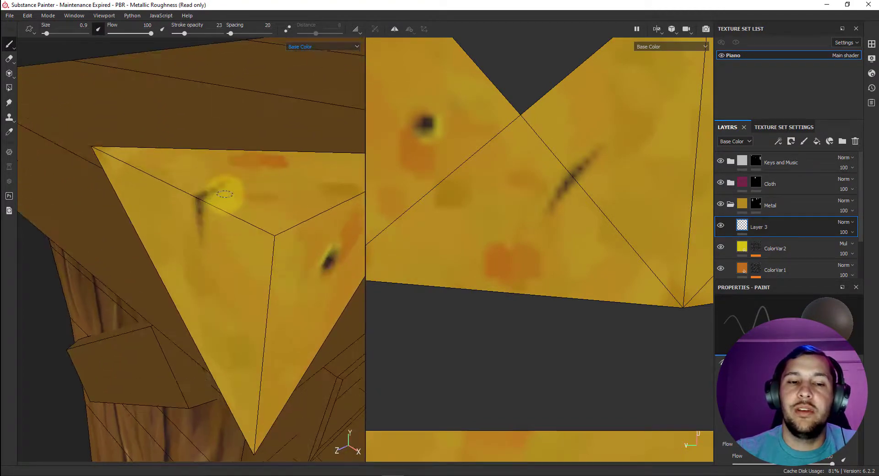
scroll(225, 206, down, 8)
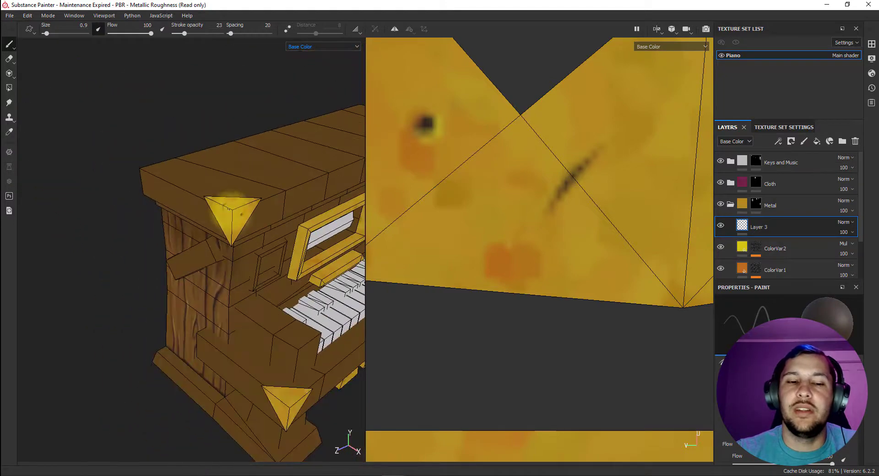
alt+middle_drag(242, 210, 203, 180)
alt+drag(235, 190, 206, 181)
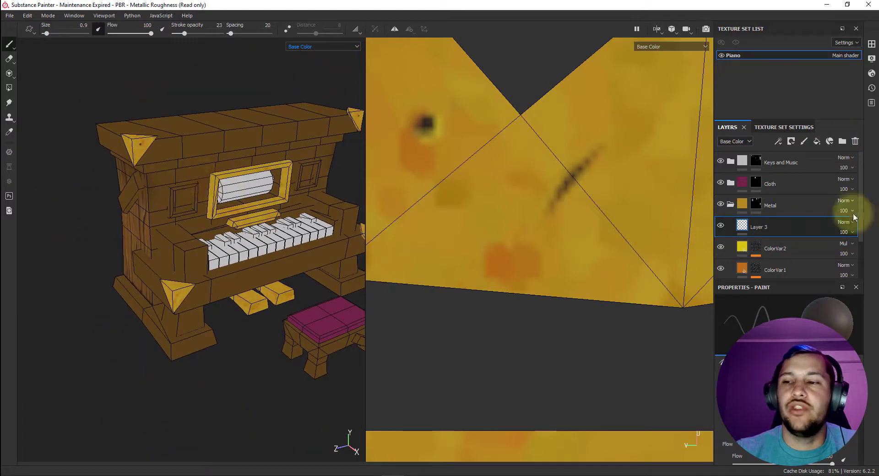
Hide the mesh wireframe to review the painted metal corner against the whole piano, and show the wireframe again
click(872, 74)
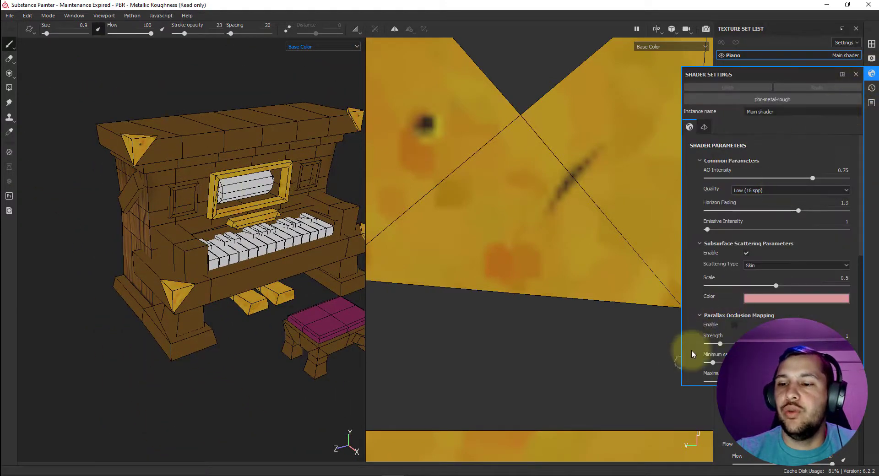
scroll(764, 290, down, 5)
scroll(736, 270, up, 3)
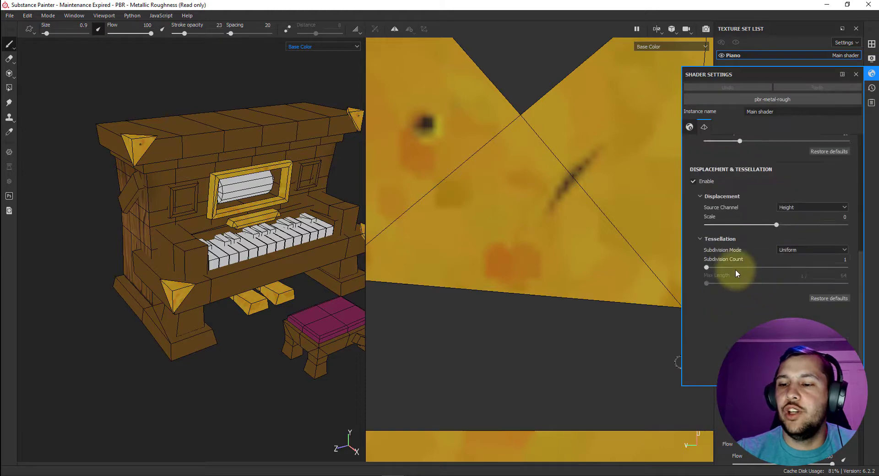
click(871, 58)
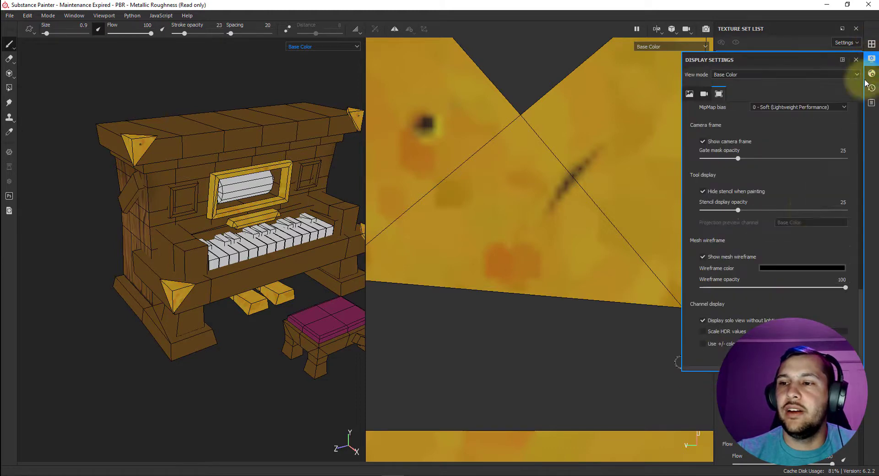
click(703, 258)
mouse_move(191, 239)
alt+mouse_down()
mouse_move(236, 247)
mouse_move(300, 239)
mouse_move(221, 249)
mouse_move(151, 230)
mouse_move(206, 226)
alt+mouse_up()
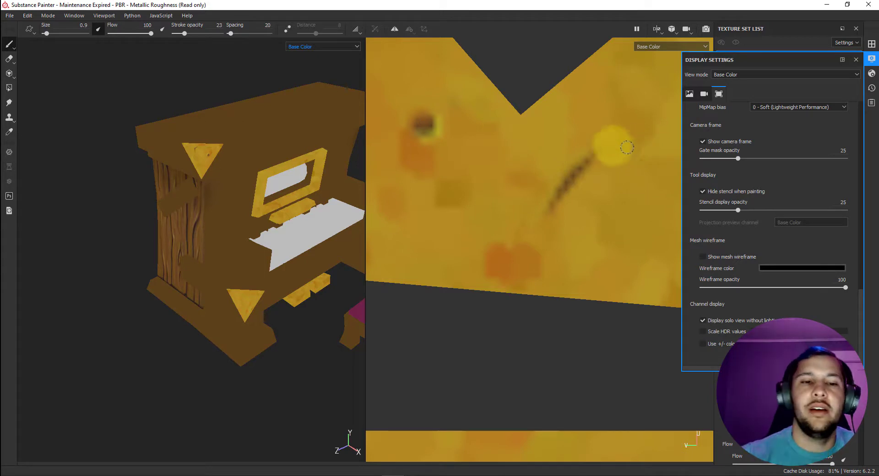
scroll(206, 201, down, 3)
scroll(204, 199, up, 6)
alt+drag(220, 172, 249, 183)
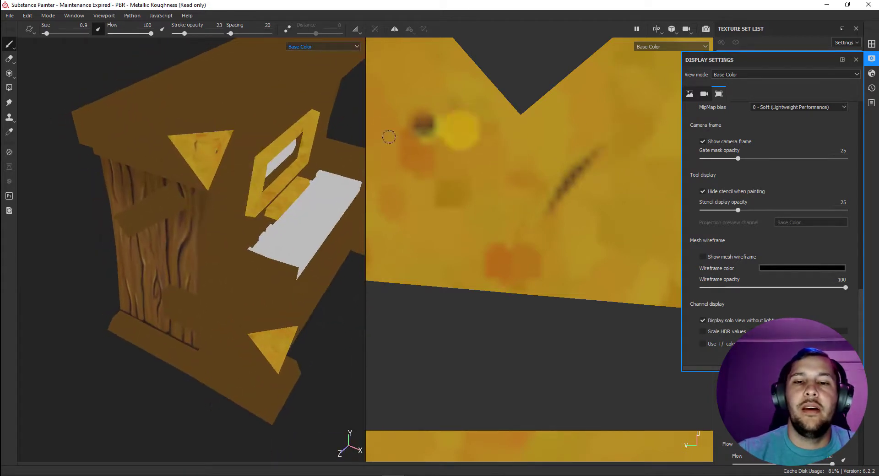
click(702, 257)
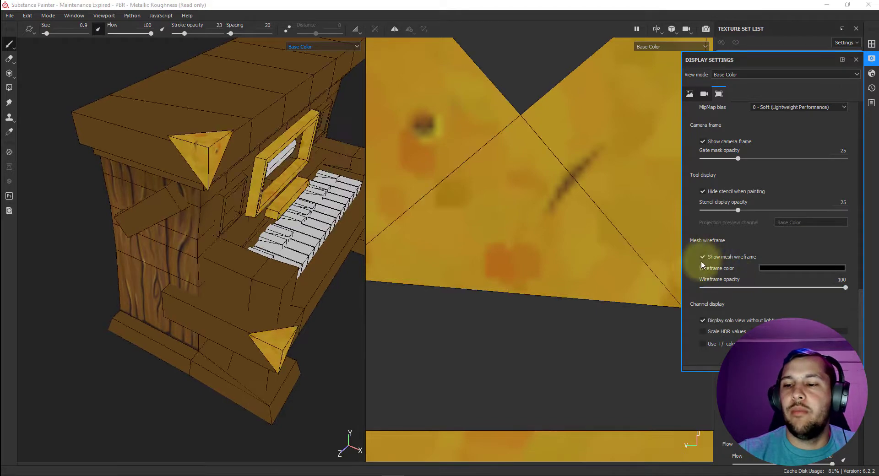
Set the paint's base color to a dark, muted purple for shading the metal corner's narrow side faces
scroll(590, 224, down, 2)
scroll(593, 228, down, 3)
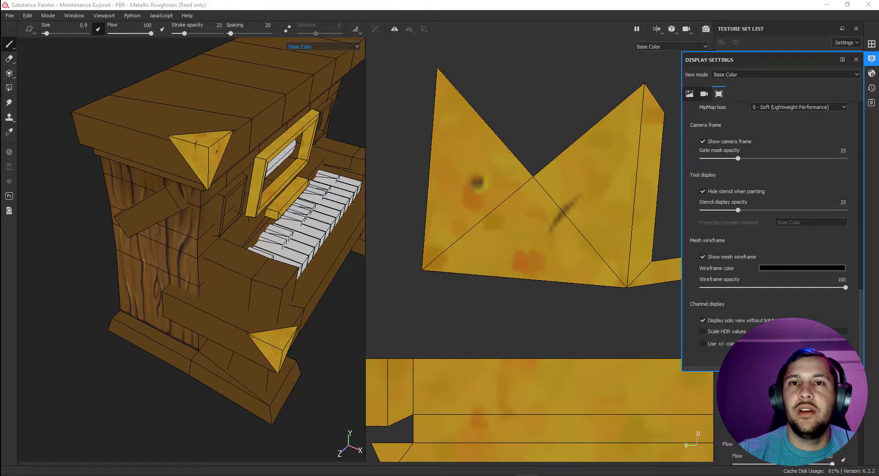
mouse_move(207, 165)
mouse_down()
mouse_move(161, 142)
mouse_move(212, 156)
mouse_up()
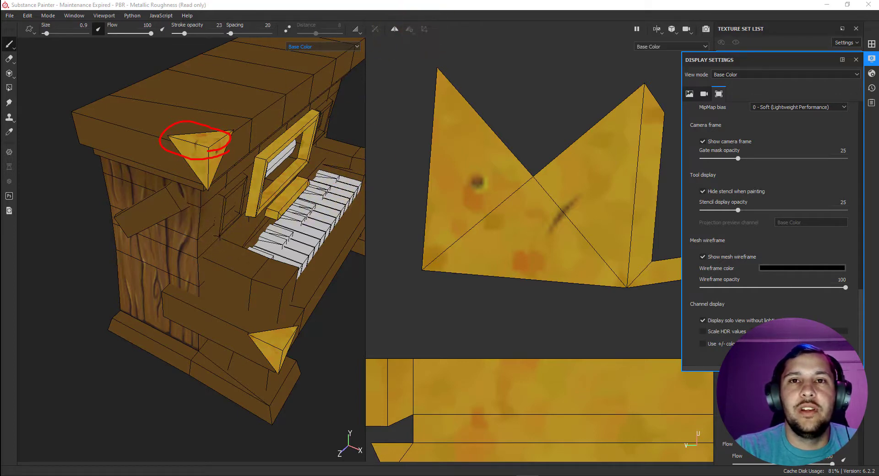
alt+drag(206, 202, 269, 144)
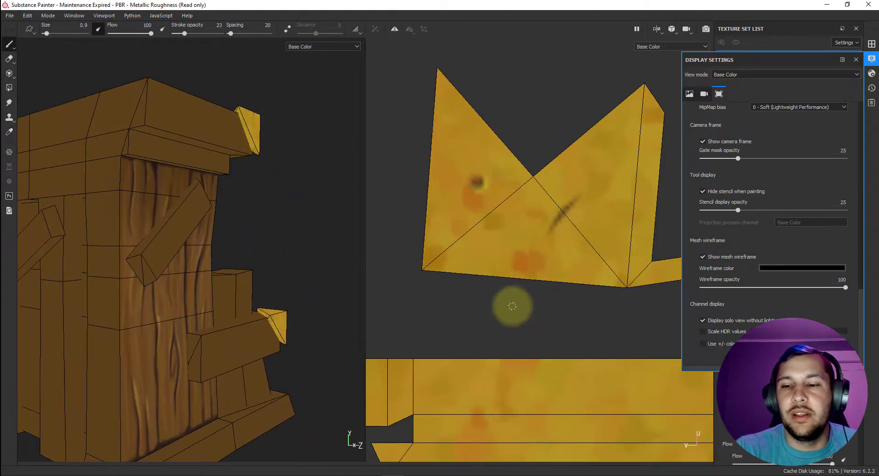
middle_drag(557, 255, 403, 226)
scroll(264, 148, up, 3)
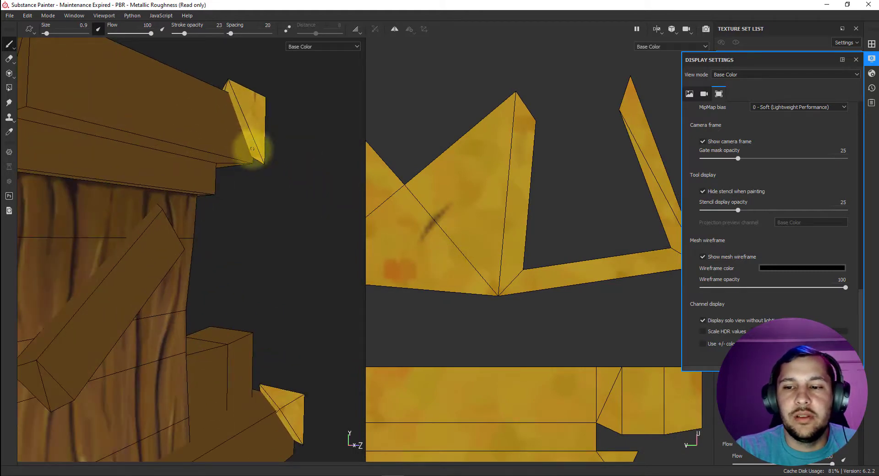
middle_drag(571, 194, 514, 194)
right_click(514, 194)
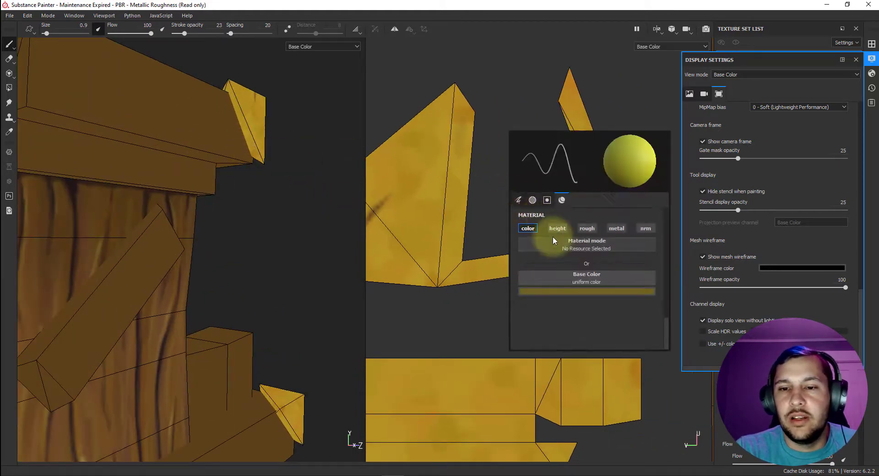
click(579, 279)
click(584, 292)
click(629, 362)
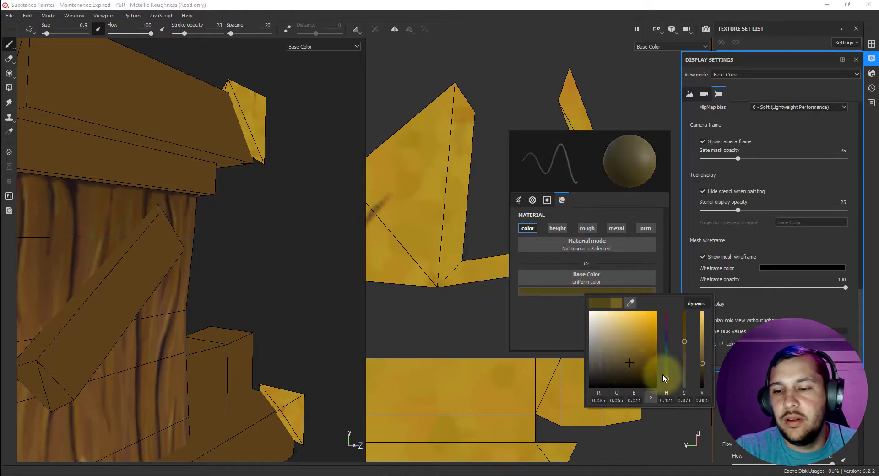
click(666, 341)
click(605, 369)
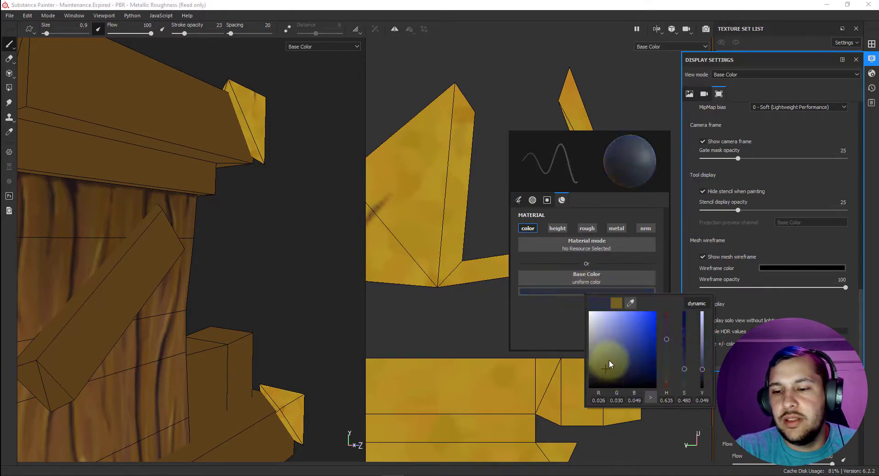
click(666, 329)
click(500, 303)
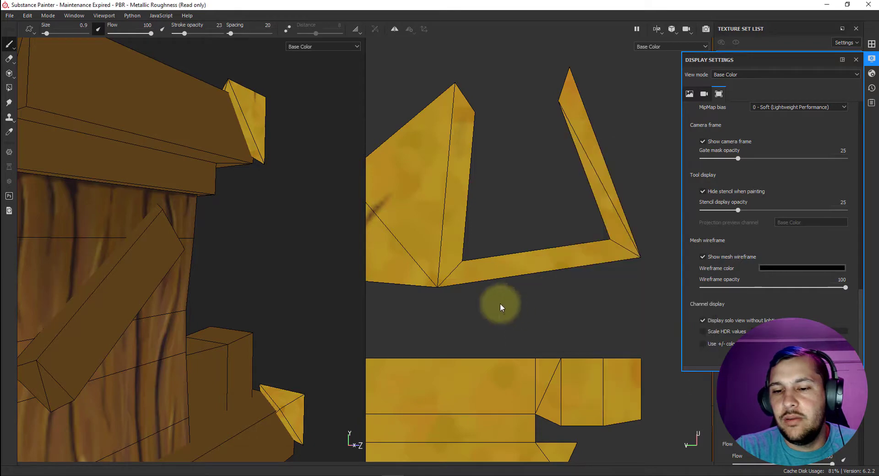
Set the brush size to 4.57 and darken the upright side strip of the metal corner's UV island with straight strokes
right_click(480, 280)
click(485, 287)
click(517, 331)
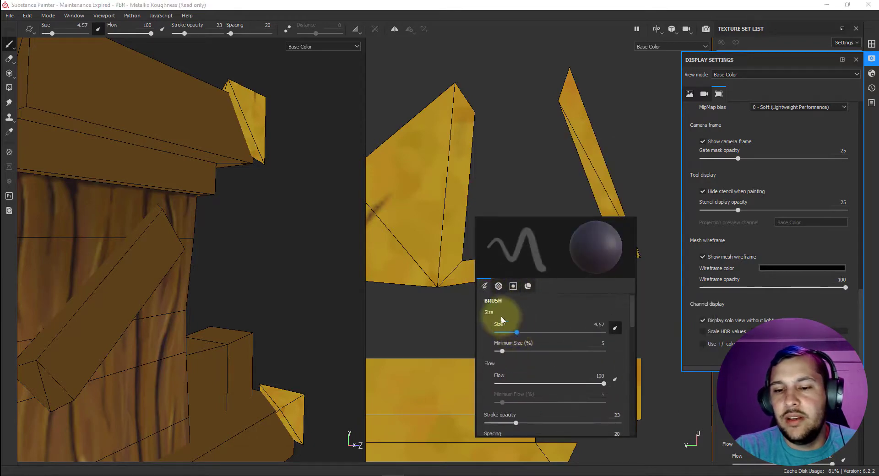
click(450, 267)
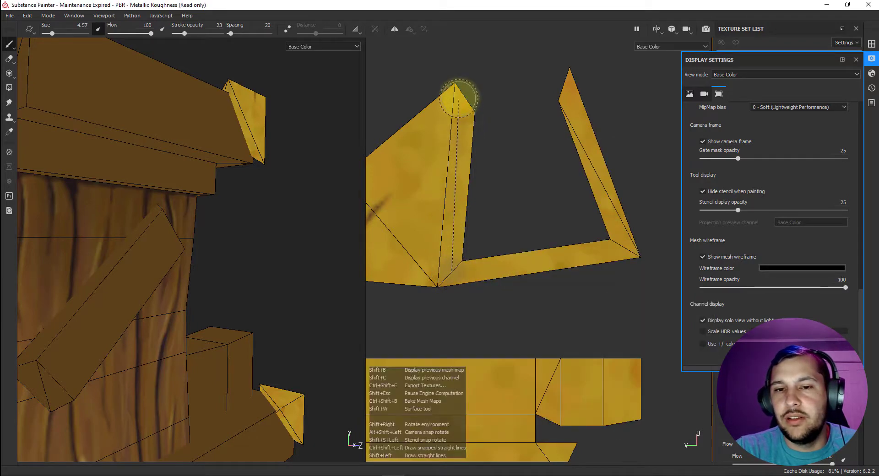
shift+click(460, 99)
shift+click(447, 269)
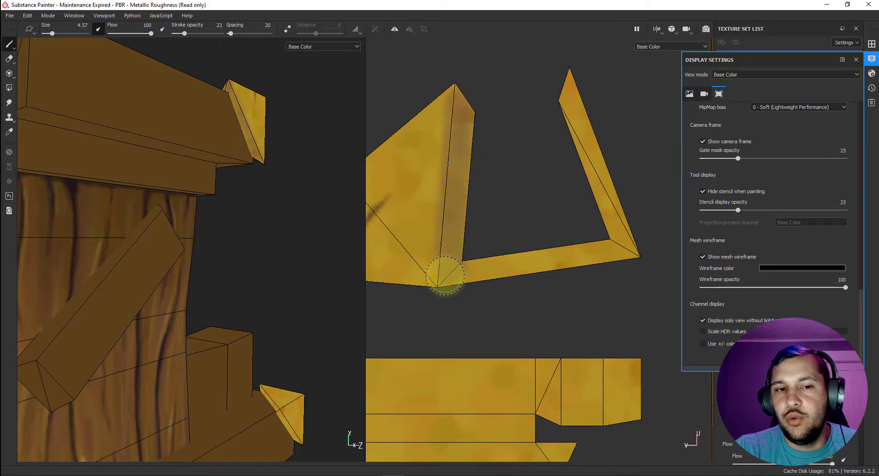
shift+click(466, 93)
Darken the long lower strip and the slanted end strip of the corner's UV island with straight purple strokes
click(480, 279)
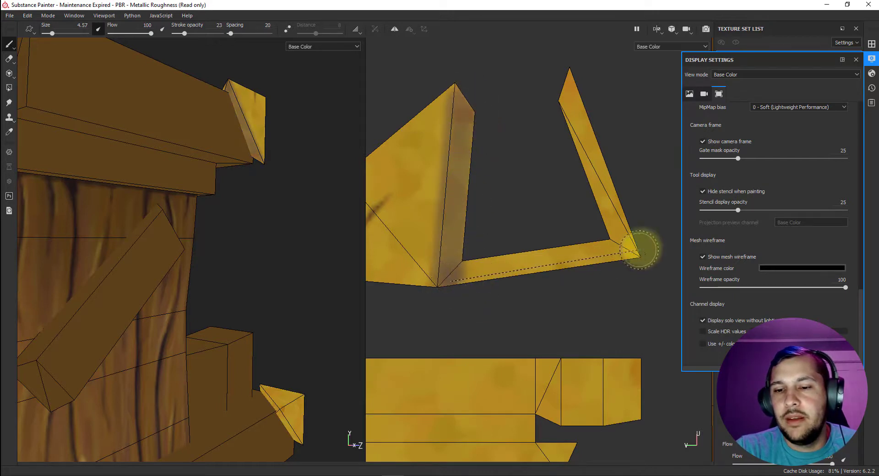
shift+click(626, 249)
shift+click(464, 274)
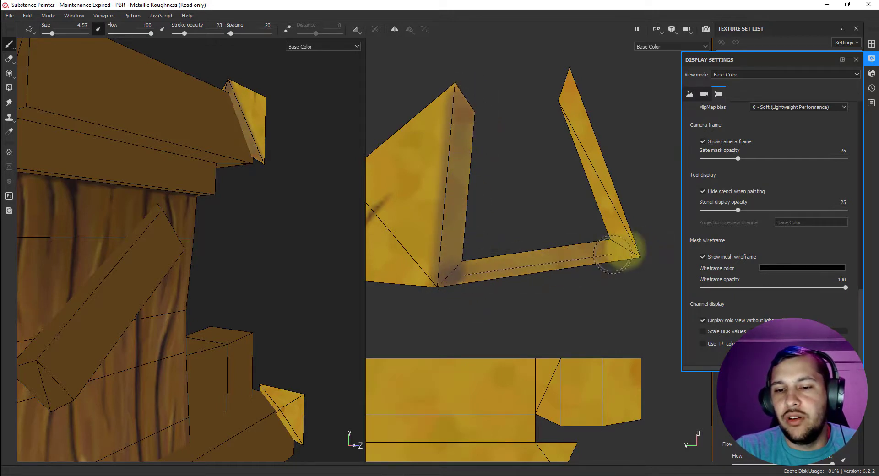
shift+click(460, 277)
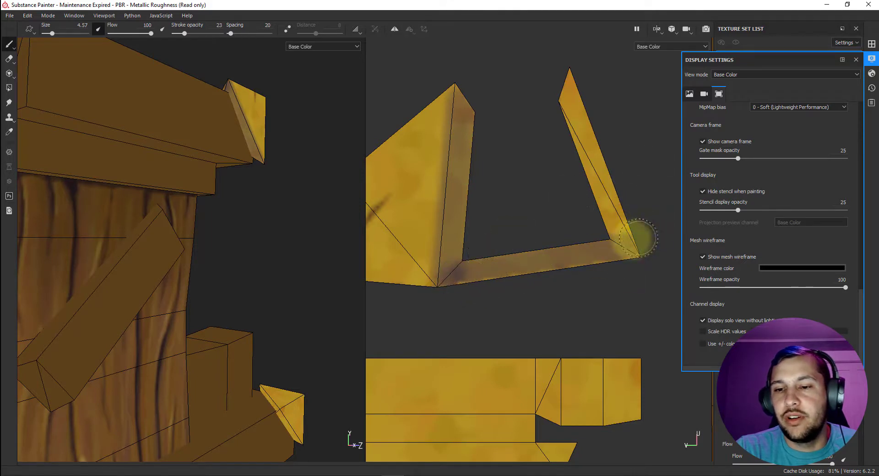
shift+click(627, 251)
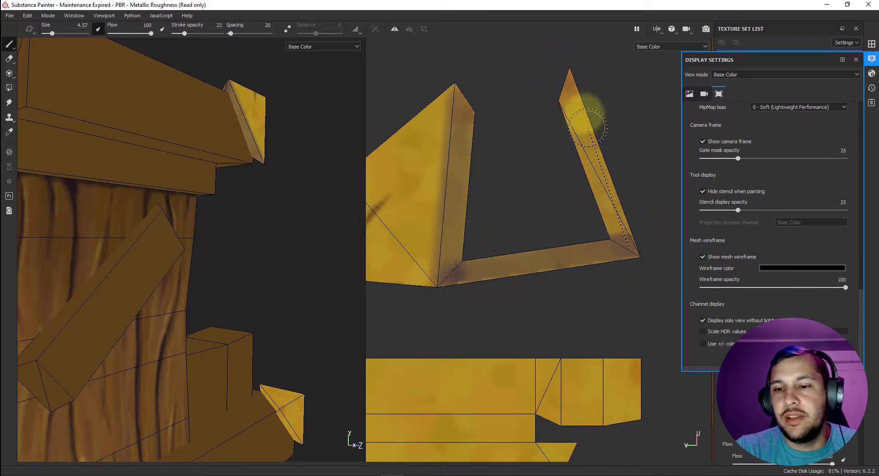
shift+click(626, 243)
shift+click(571, 93)
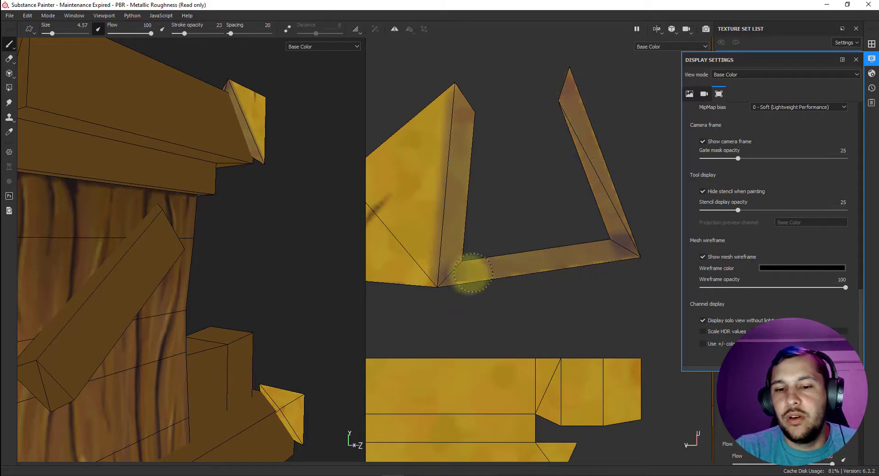
Blend the shading on the corner's side strips with sampled gold and warm brown tones, checking it on the model
key(p)
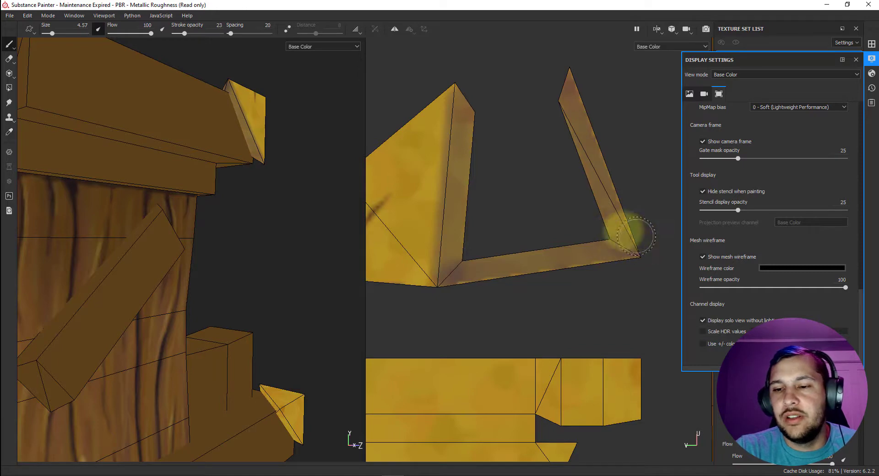
mouse_move(232, 141)
alt+mouse_down()
mouse_move(59, 164)
mouse_move(153, 83)
mouse_move(112, 142)
mouse_move(47, 147)
alt+mouse_up()
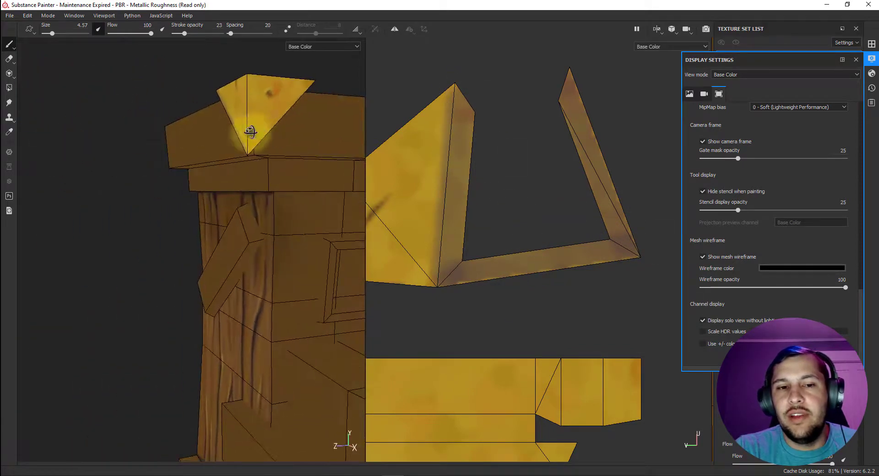
mouse_move(250, 132)
alt+mouse_down()
mouse_move(157, 100)
mouse_move(105, 149)
mouse_move(185, 147)
alt+mouse_up()
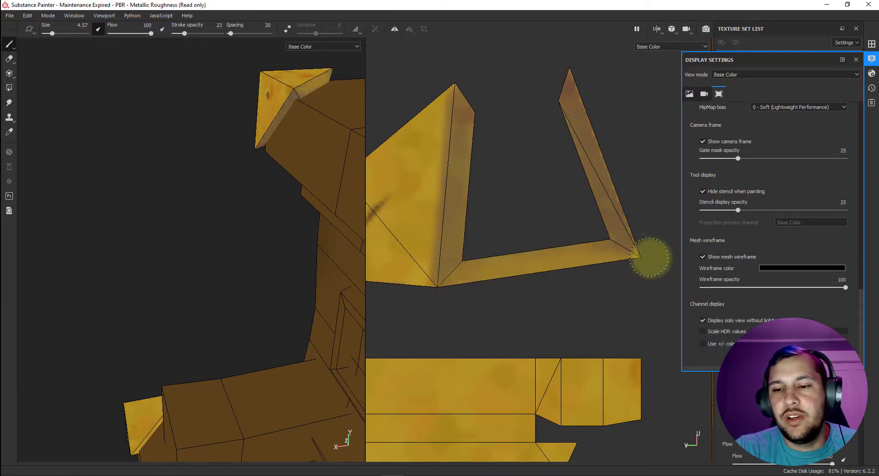
key(p)
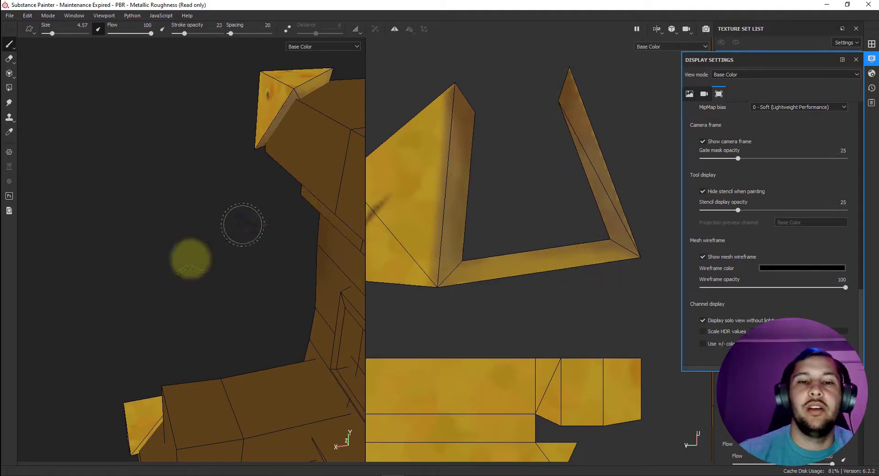
mouse_move(241, 234)
alt+mouse_down()
mouse_move(193, 213)
mouse_move(163, 219)
mouse_move(37, 210)
mouse_move(32, 147)
mouse_move(54, 138)
alt+mouse_up()
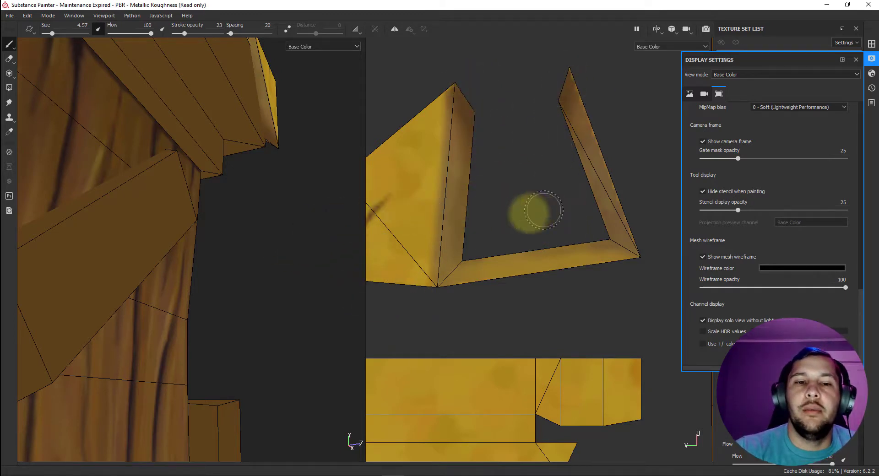
Add a paint layer named HL above Layer 3 in the Metal folder
scroll(485, 261, down, 1)
alt+middle_drag(485, 259, 611, 251)
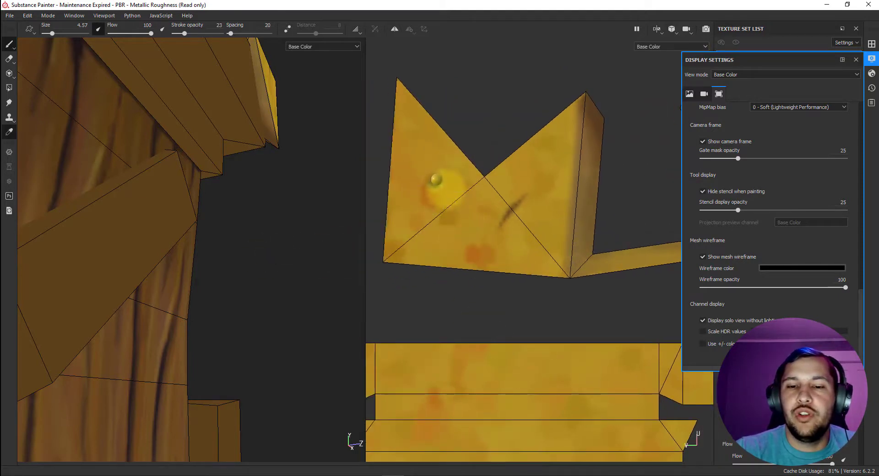
click(871, 58)
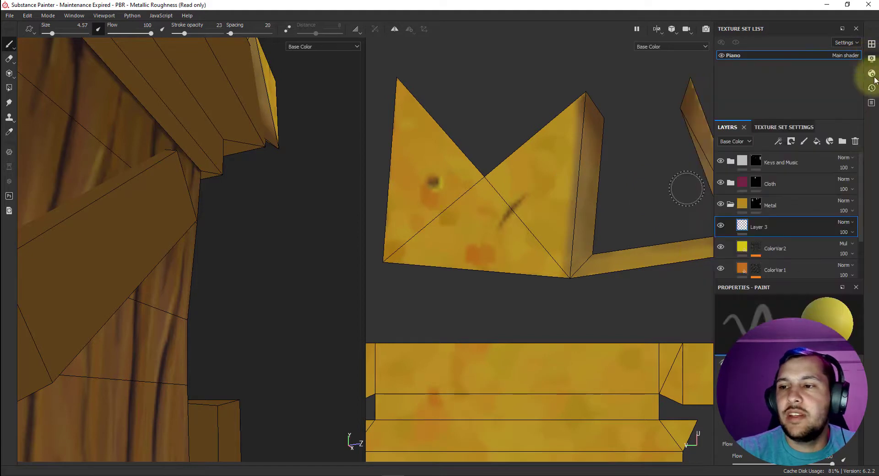
click(804, 141)
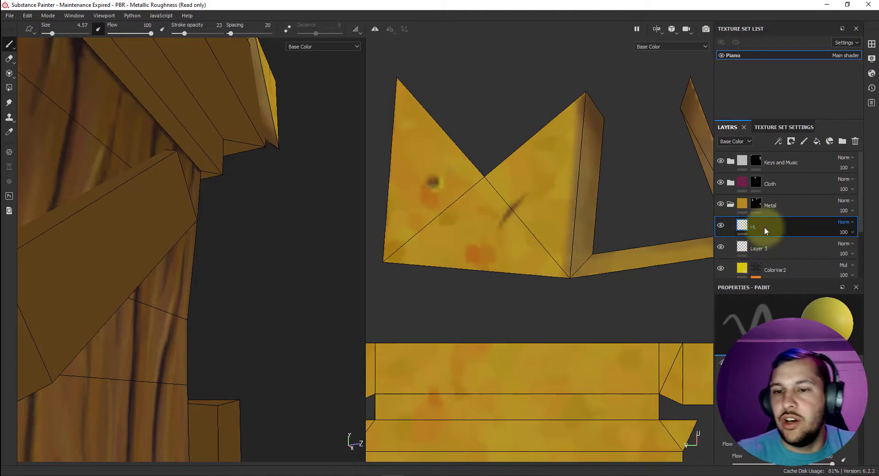
Set the paint color to light yellow and paint a highlight over the lower triangle of the metal corner's UV island
right_click(527, 280)
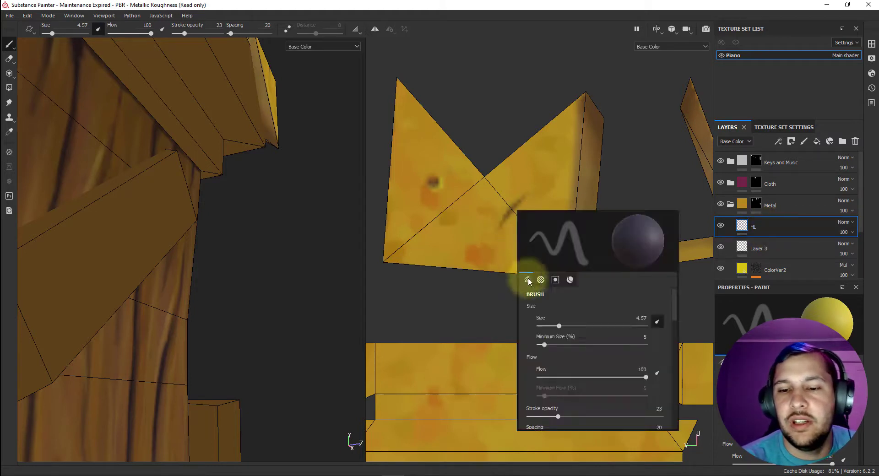
click(571, 280)
click(607, 371)
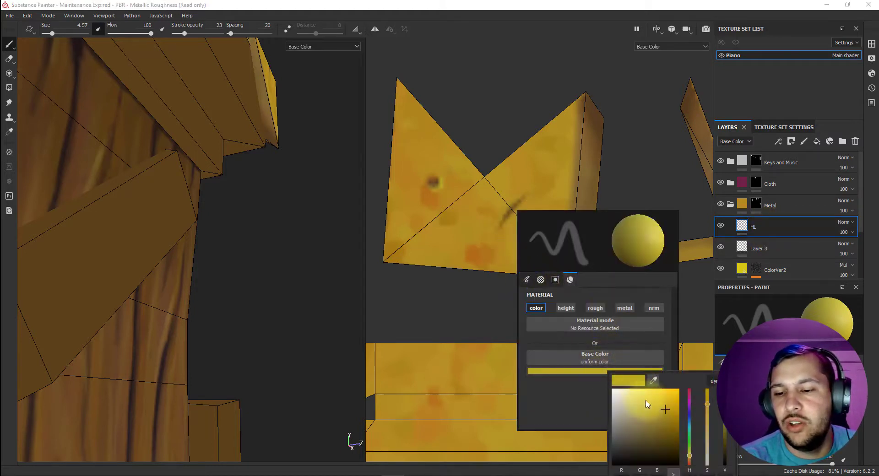
click(655, 397)
click(690, 454)
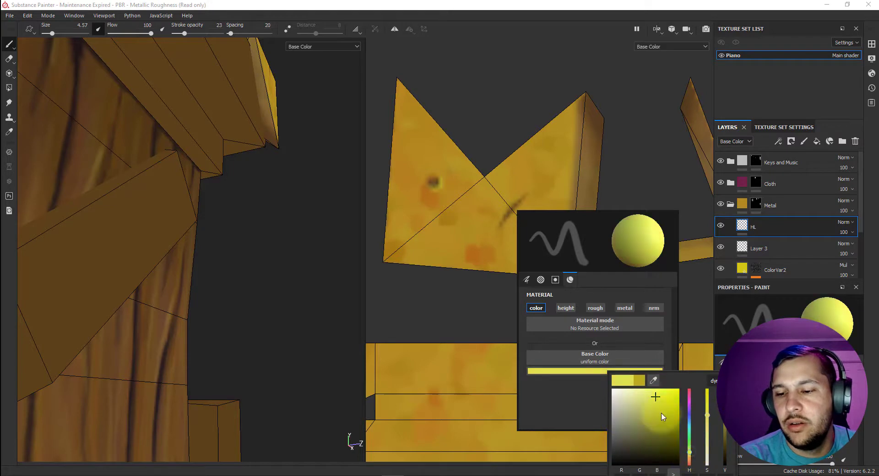
mouse_move(401, 252)
mouse_down()
mouse_move(479, 195)
mouse_move(516, 206)
mouse_move(514, 255)
mouse_move(550, 293)
mouse_move(490, 240)
mouse_move(519, 220)
mouse_up()
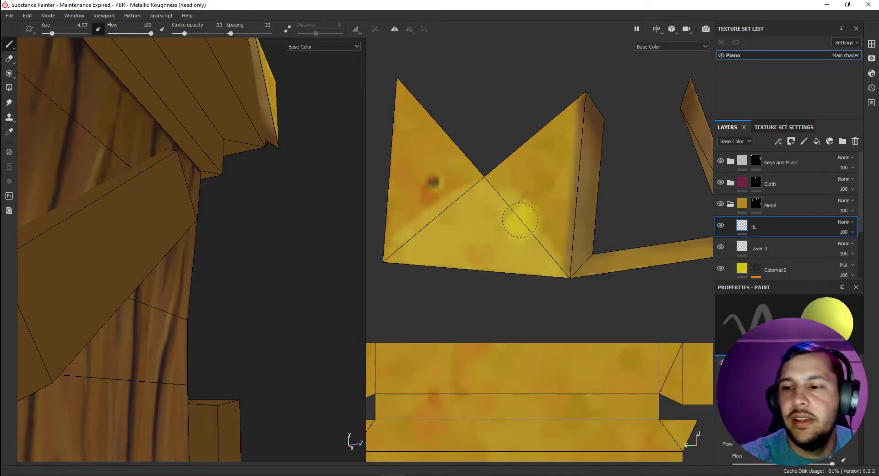
Add a Blur filter to the HL layer to soften the painted highlight
right_click(740, 228)
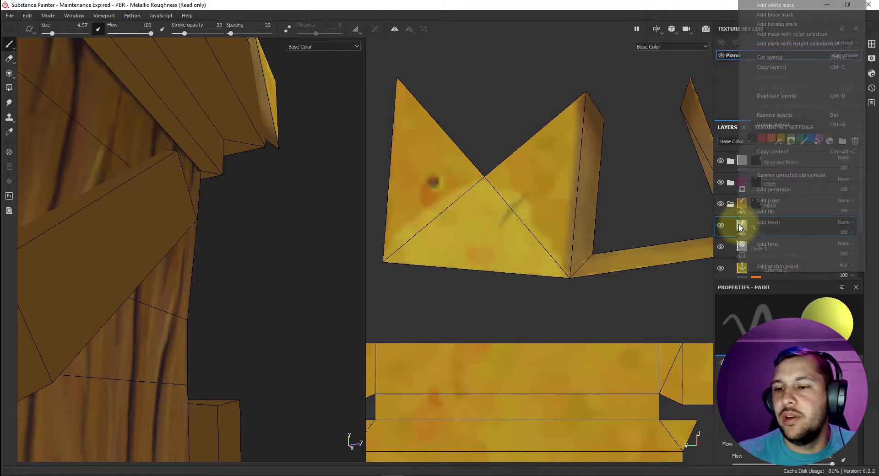
click(776, 244)
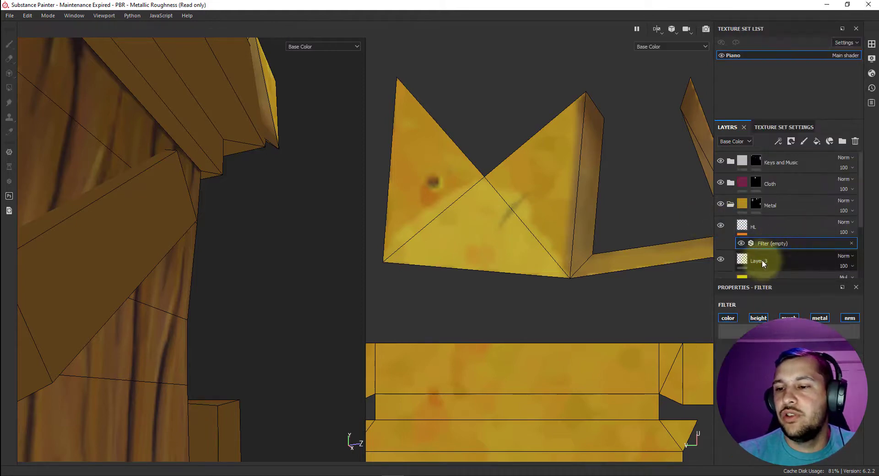
click(743, 328)
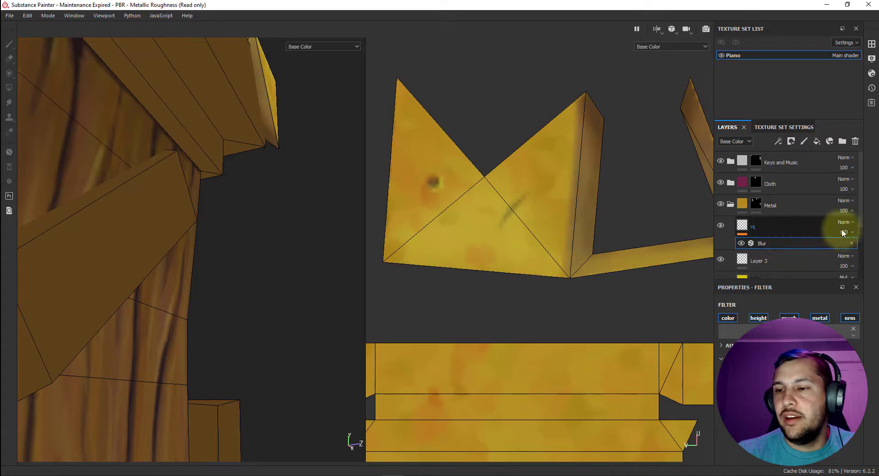
Examine the metal corners on the piano in the Material and Base Color views and with the mesh wireframe temporarily hidden
scroll(518, 298, down, 3)
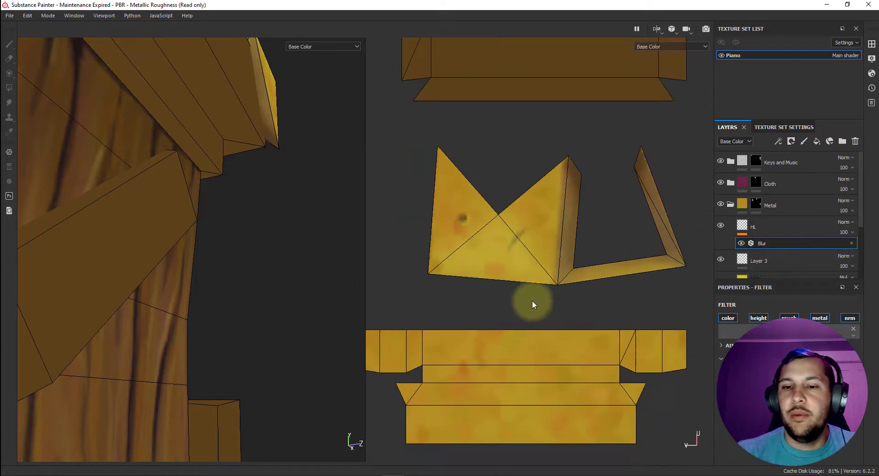
scroll(264, 202, down, 6)
alt+drag(228, 264, 251, 219)
click(339, 47)
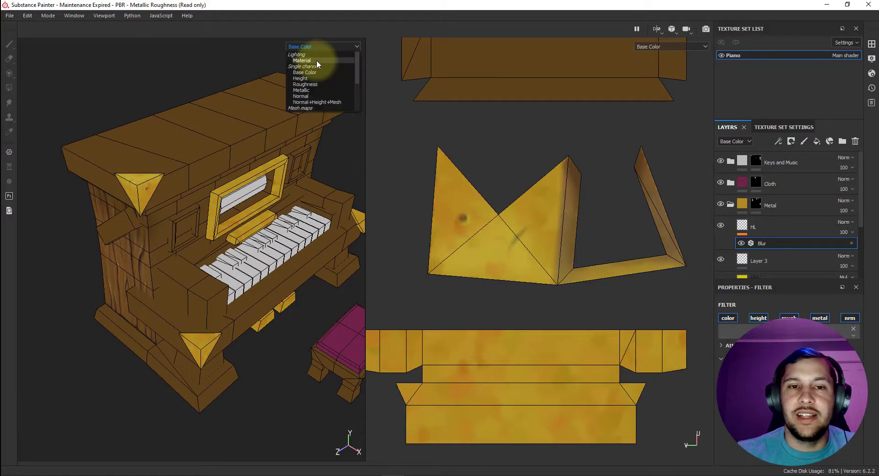
click(317, 54)
click(324, 48)
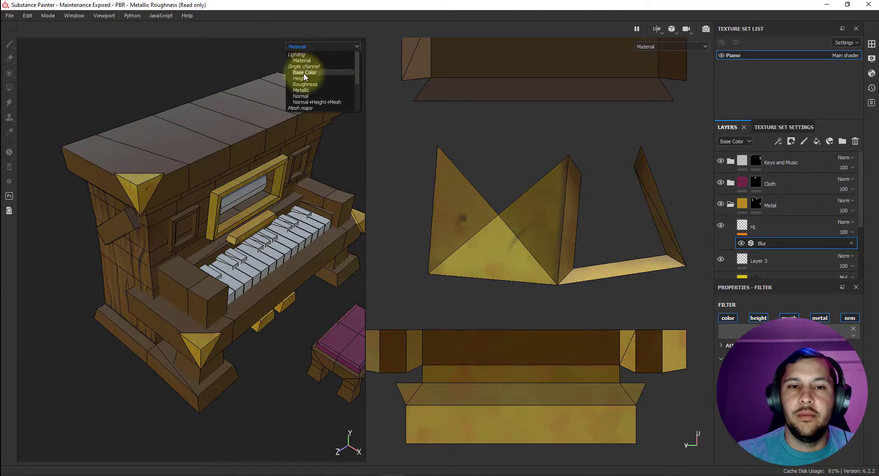
click(303, 73)
click(872, 58)
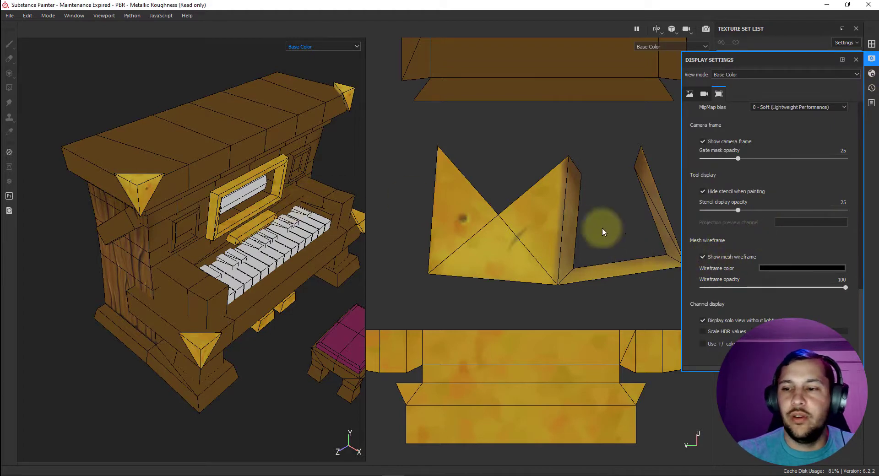
click(702, 257)
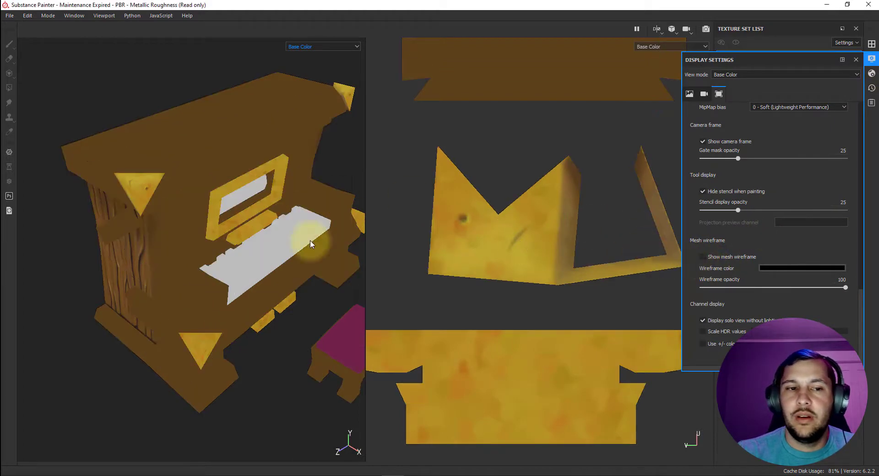
scroll(183, 211, up, 8)
alt+drag(250, 200, 195, 159)
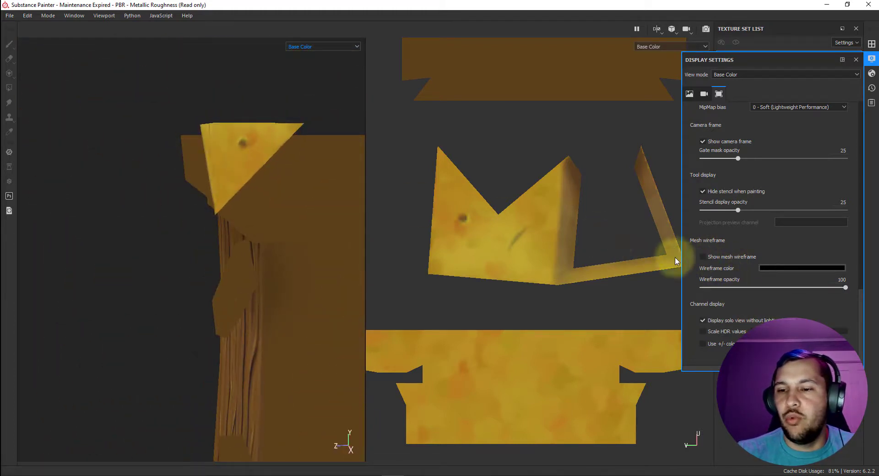
click(702, 257)
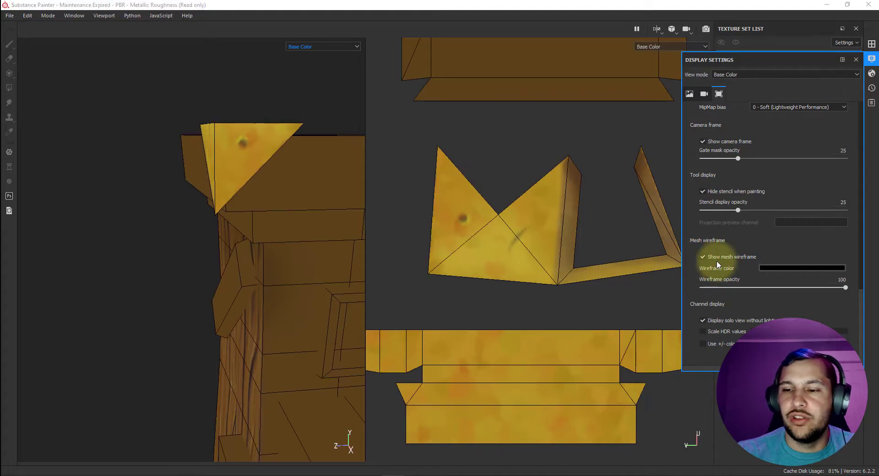
click(870, 59)
On the HL layer, sample an orange-gold paint color beside the corner's dent and set the layer's blend mode to Multiply
click(746, 228)
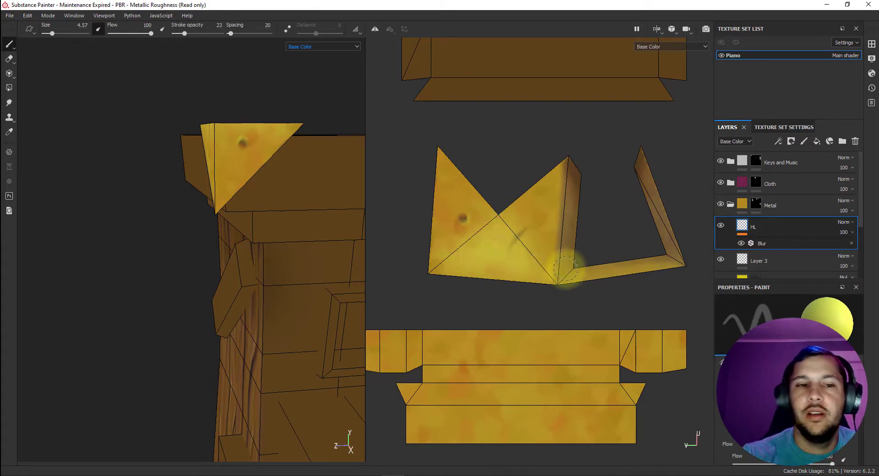
key(p)
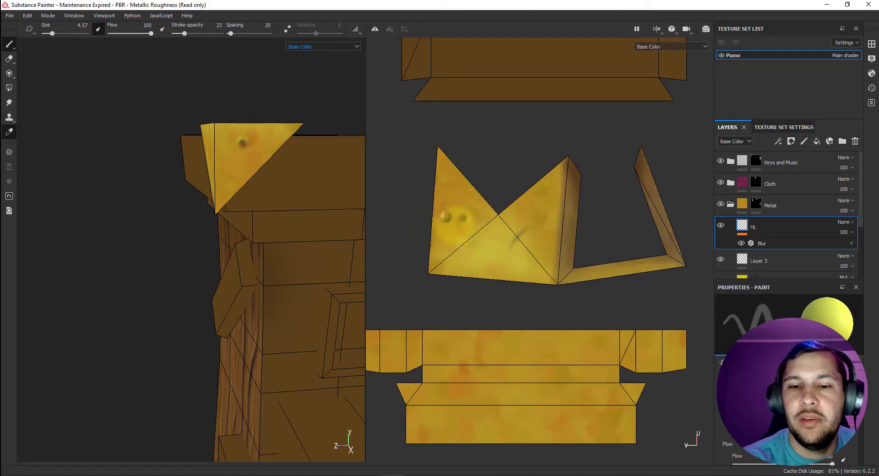
click(456, 225)
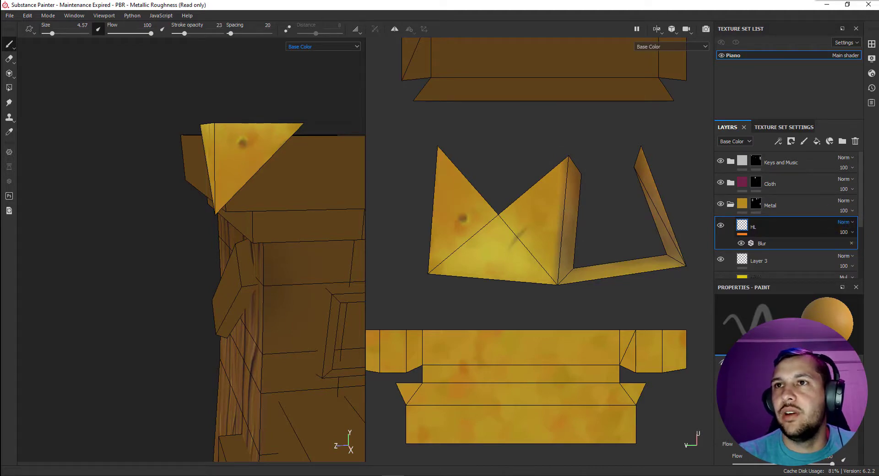
click(842, 257)
alt+drag(311, 216, 337, 234)
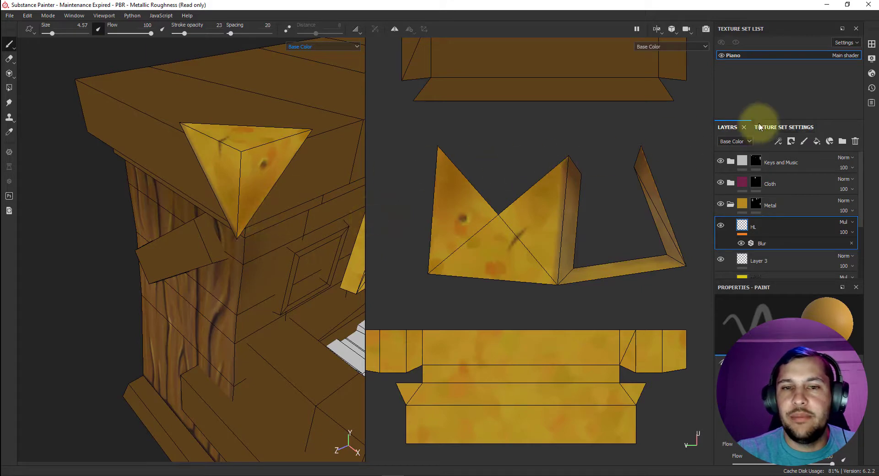
Change the paint color to a bright, saturated yellow for the HL layer
right_click(550, 177)
click(600, 269)
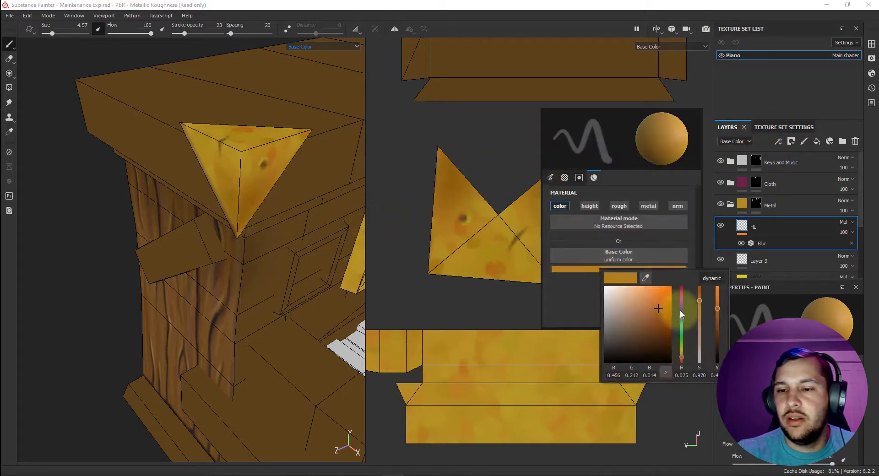
click(679, 348)
click(661, 294)
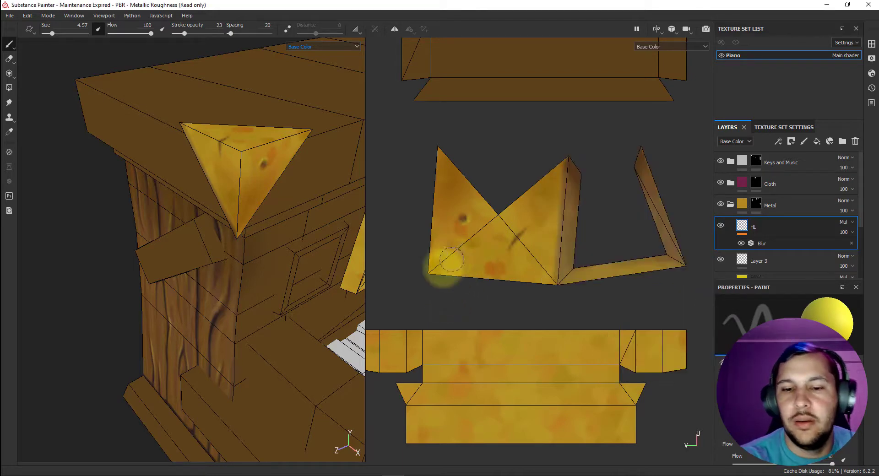
Set the paint color to pale cream and add a new paint layer above HL in the Metal folder
key(p)
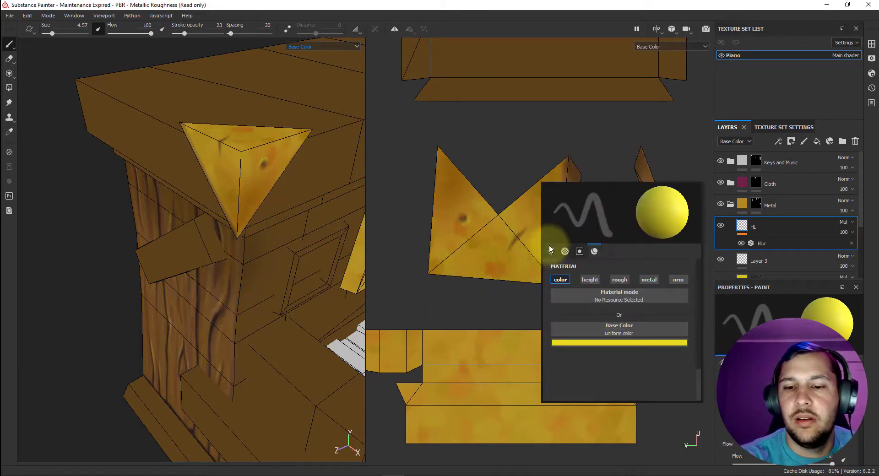
click(619, 334)
click(638, 369)
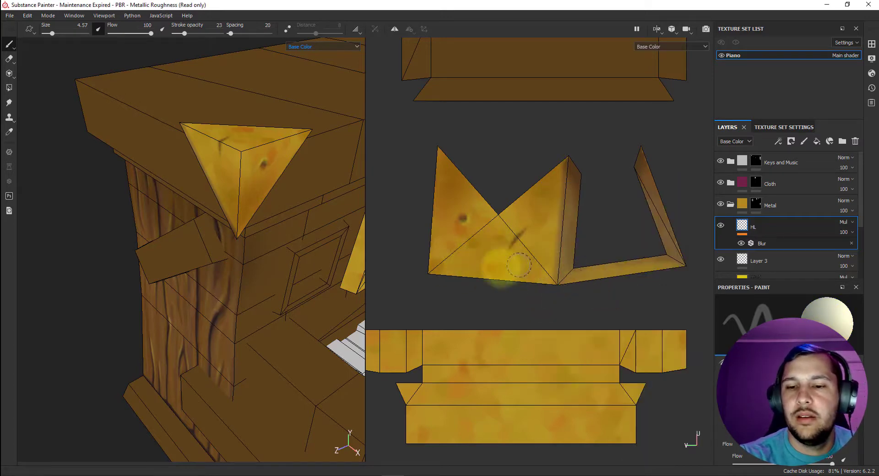
click(804, 141)
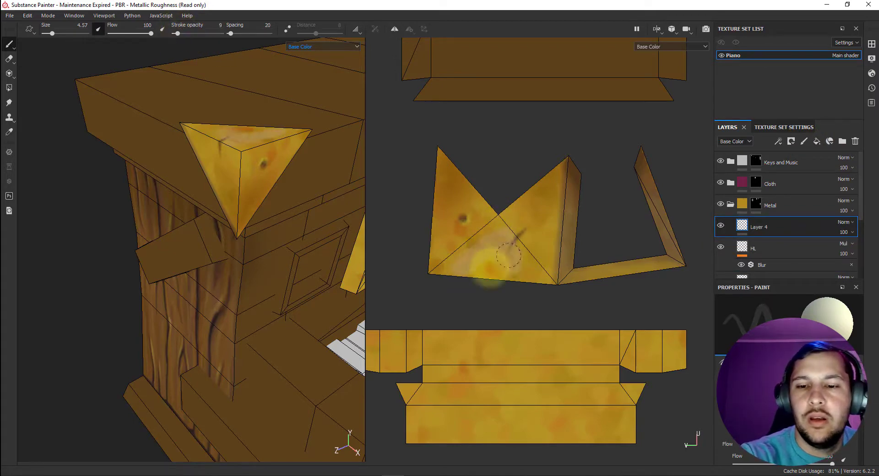
Browse the shelf's brushes, trying Dirt 1, and choose the textured Sponge brush for painting the highlights
right_click(496, 233)
click(498, 245)
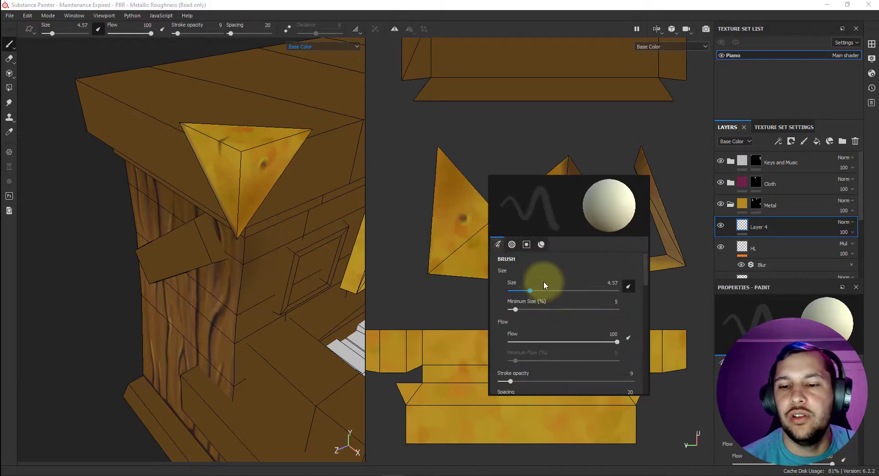
click(871, 44)
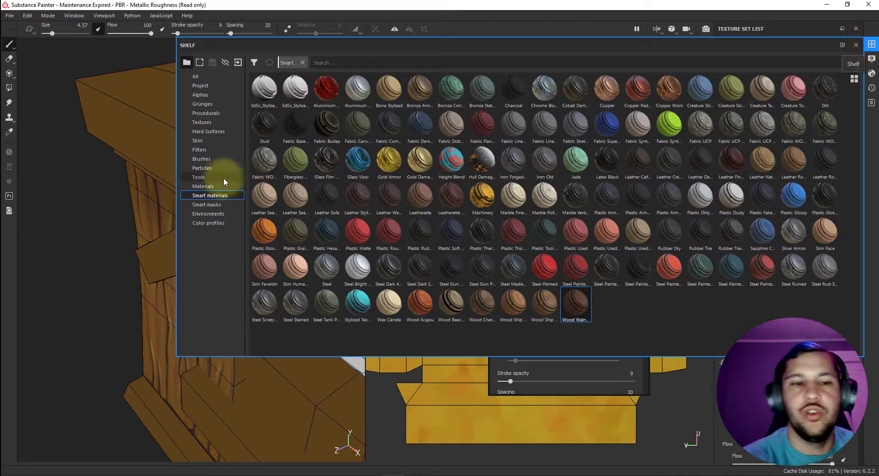
click(201, 159)
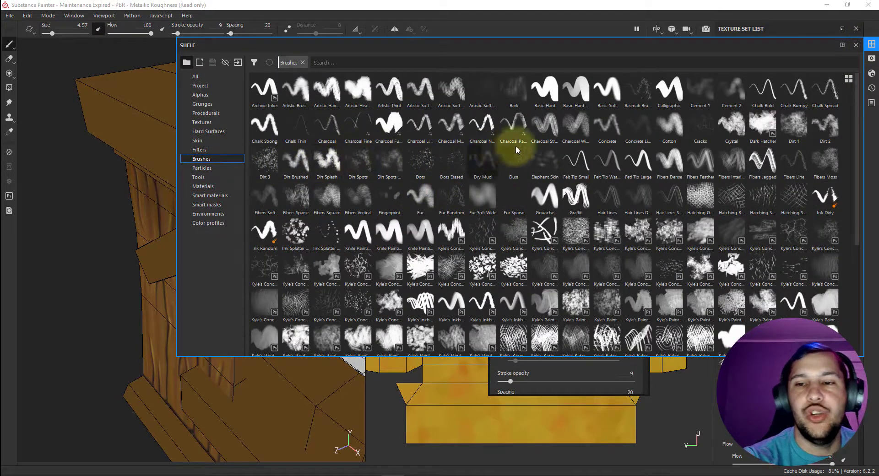
click(794, 125)
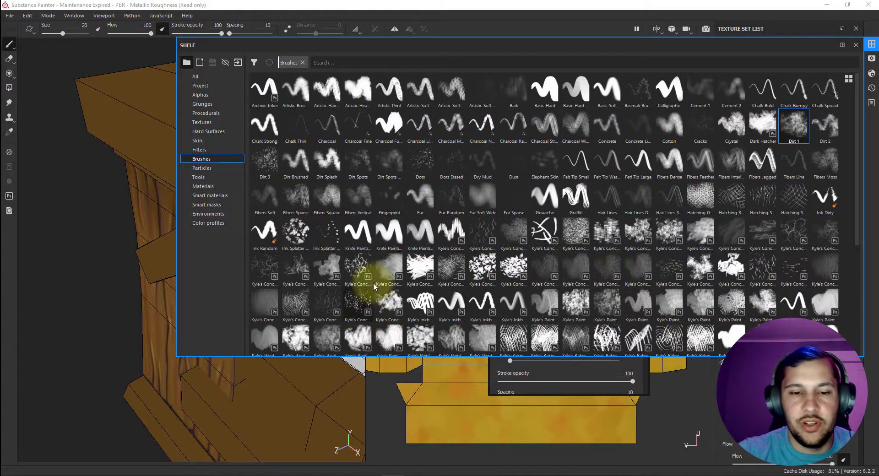
scroll(572, 311, down, 5)
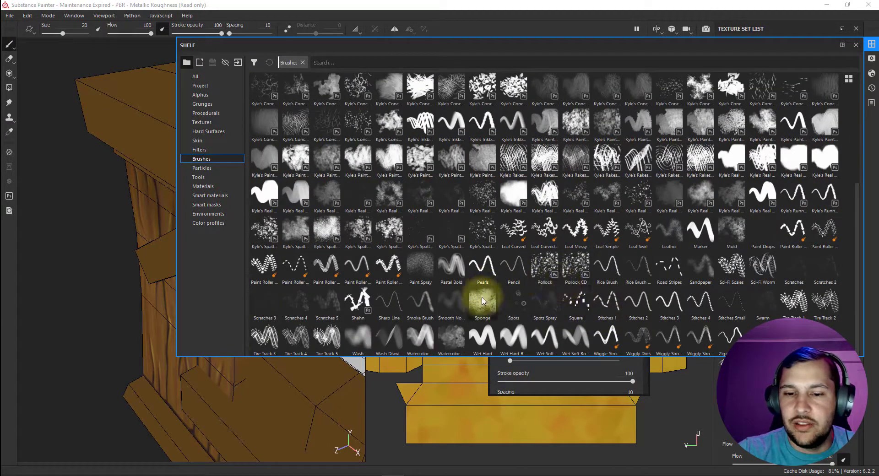
click(871, 44)
Undo an oversized test stroke on the metal corner and set the brush to size 2.08 with stroke opacity 14
click(477, 233)
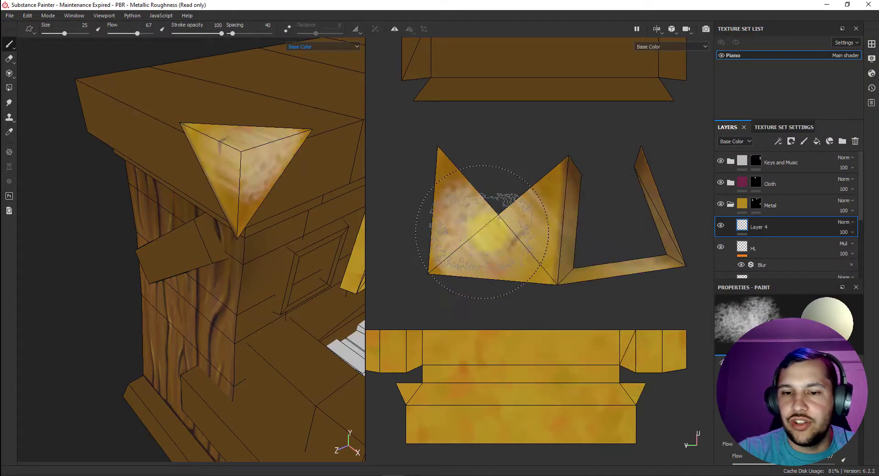
key(ctrl+z)
right_click(483, 213)
click(518, 285)
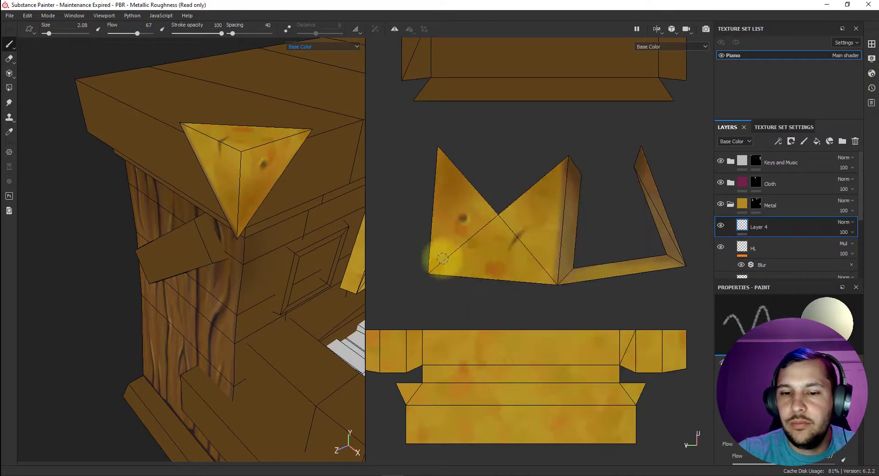
click(180, 34)
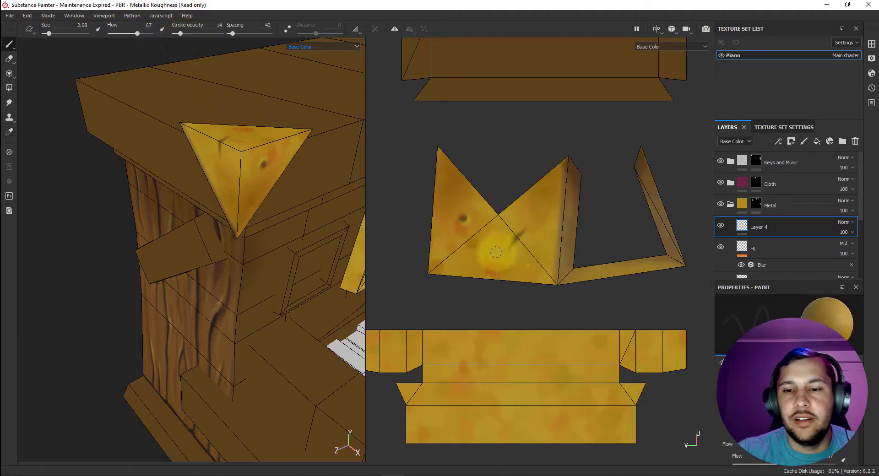
Set the paint color to a brighter golden yellow with a hue of 0.114 for Layer 4
right_click(493, 234)
click(539, 234)
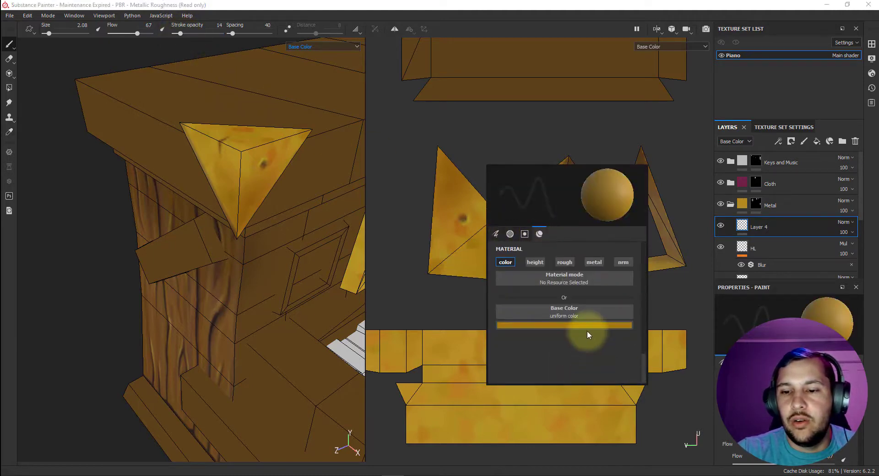
click(591, 325)
click(648, 355)
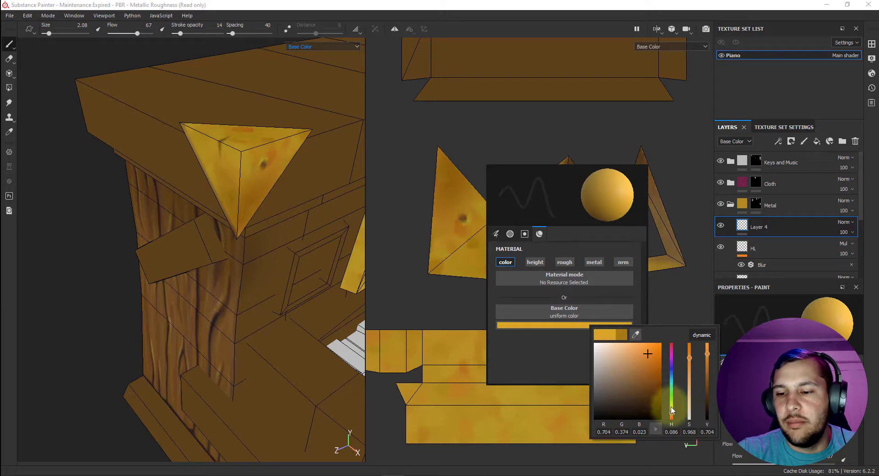
click(672, 410)
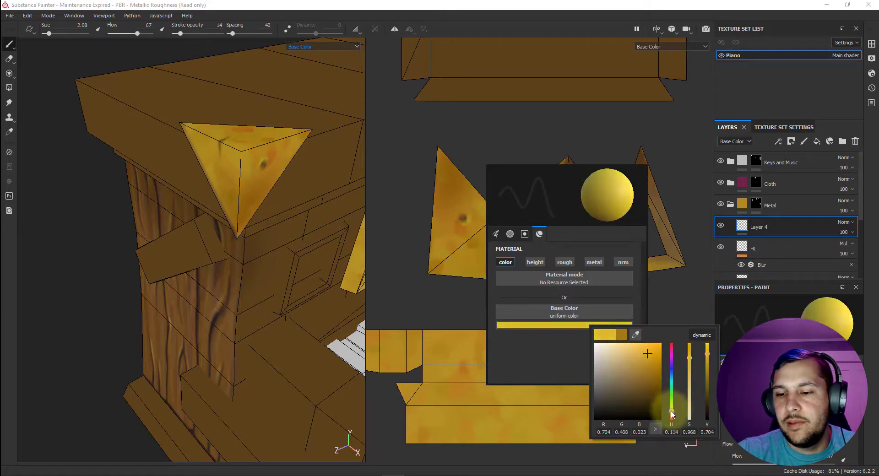
click(689, 219)
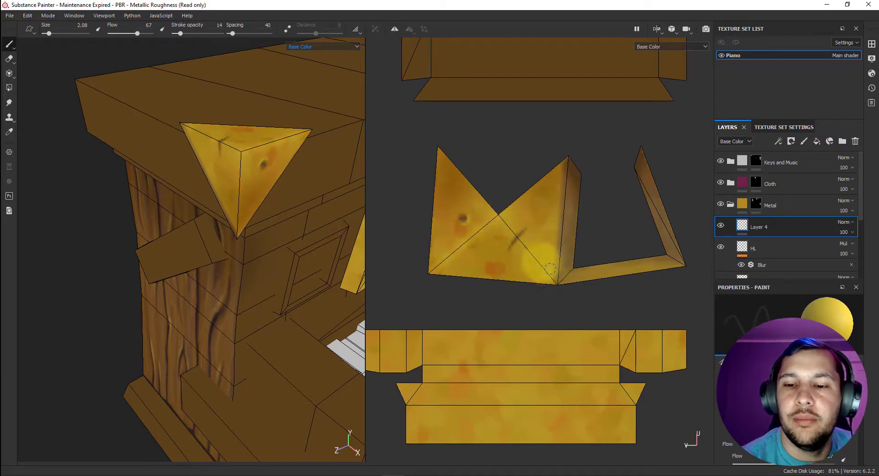
Paint soft pale-gold highlights along the metal corner's edges on Layer 4 with a brush size of 3.62
right_click(522, 236)
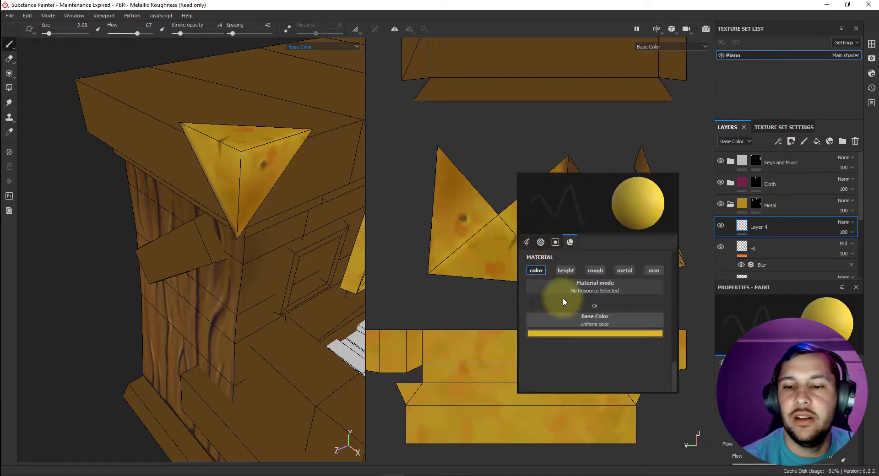
click(526, 242)
drag(561, 288, 559, 288)
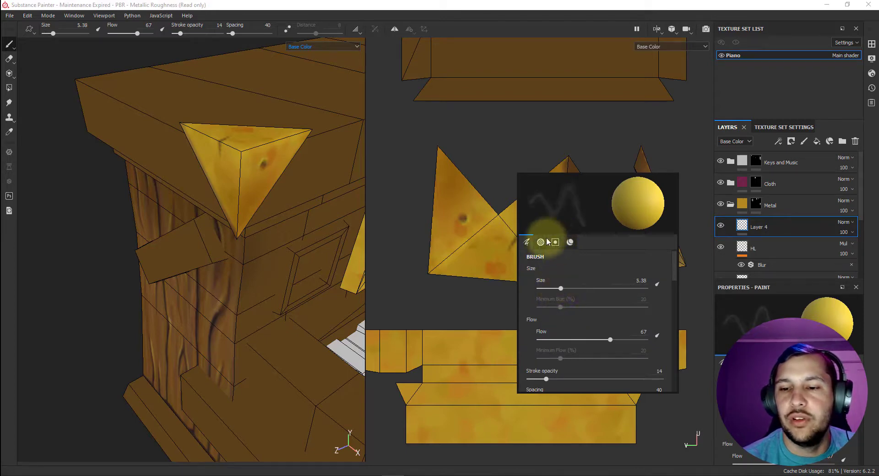
scroll(602, 271, down, 10)
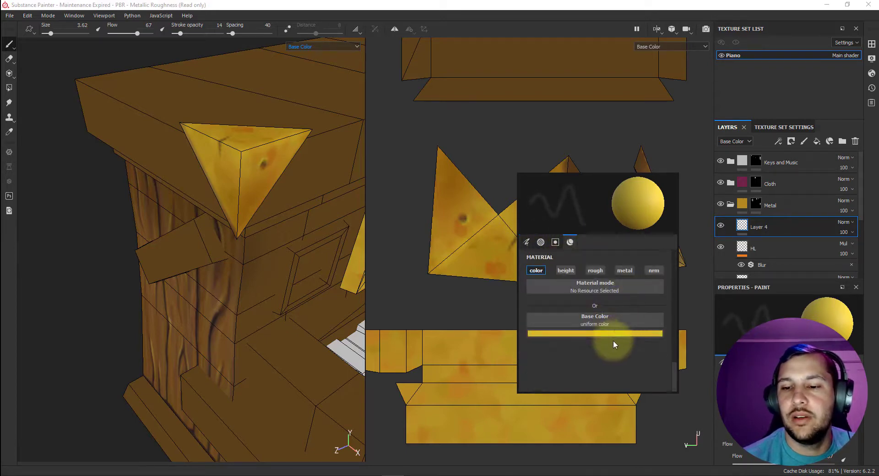
click(613, 335)
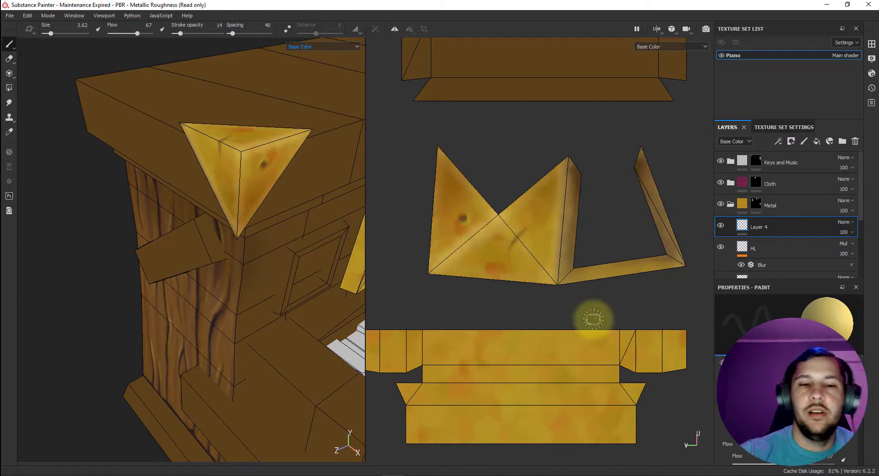
Hide the mesh wireframe and check the edge highlights on the piano's metal corner
click(872, 59)
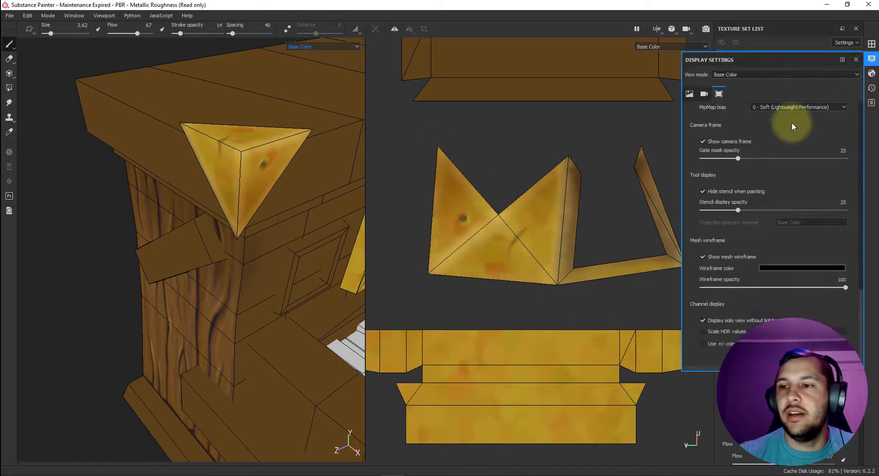
click(703, 256)
mouse_move(253, 216)
alt+mouse_down()
mouse_move(261, 215)
mouse_move(216, 243)
mouse_move(386, 214)
mouse_move(339, 169)
mouse_move(269, 197)
mouse_move(284, 198)
alt+mouse_up()
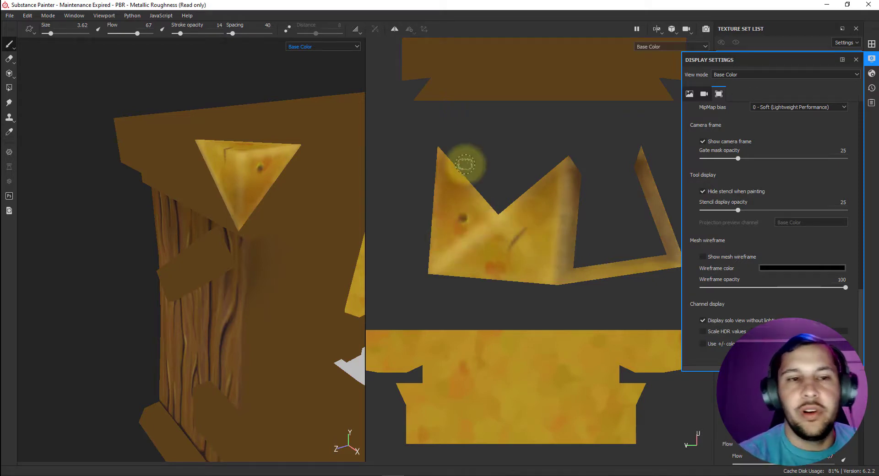
Deepen the scratch on the metal corner with fine dark brown strokes at brush size 0.67, checking the result on the model
right_click(544, 240)
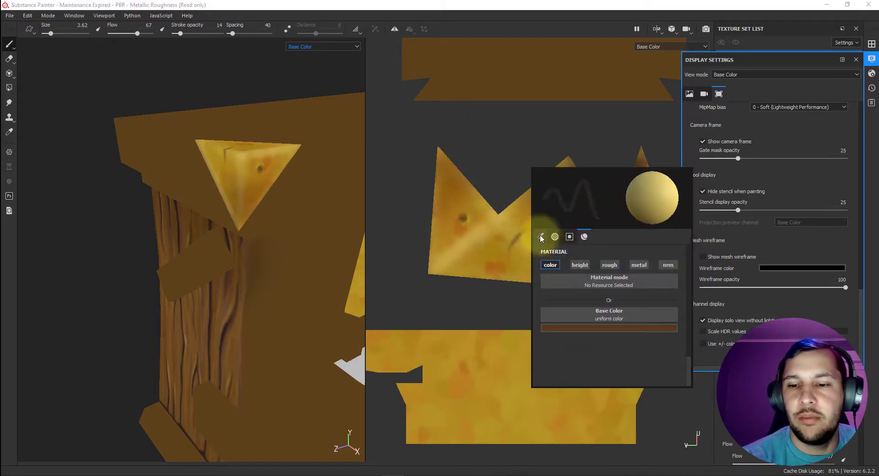
click(540, 236)
drag(567, 282, 558, 281)
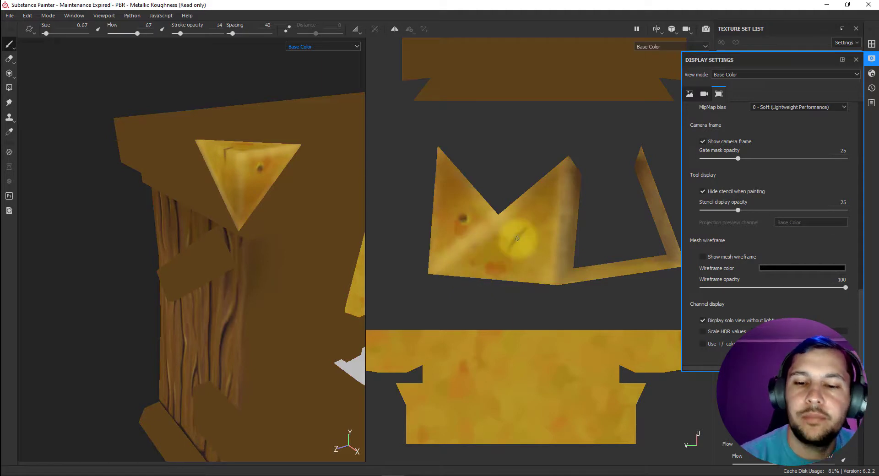
scroll(254, 206, down, 3)
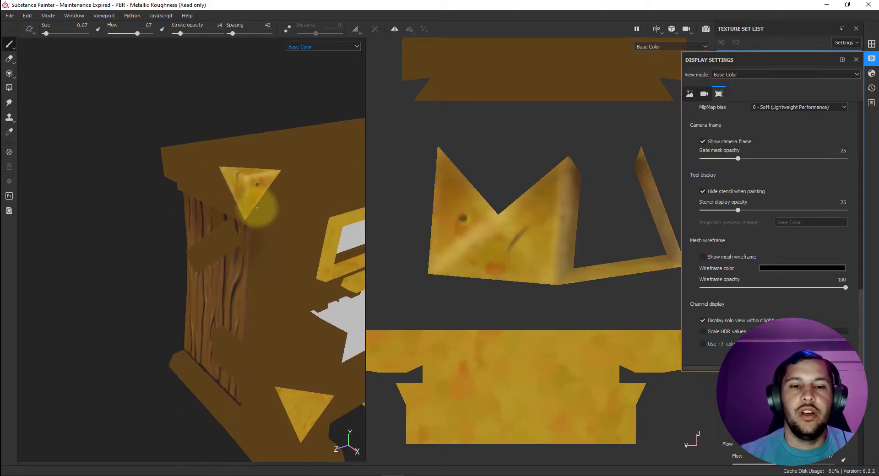
mouse_move(257, 207)
alt+mouse_down()
mouse_move(222, 163)
mouse_move(284, 204)
mouse_move(304, 205)
mouse_move(226, 231)
mouse_move(226, 220)
alt+mouse_up()
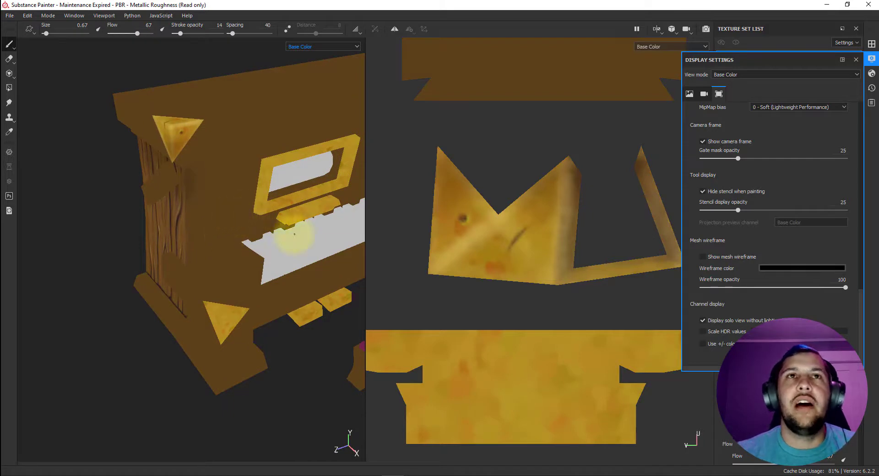